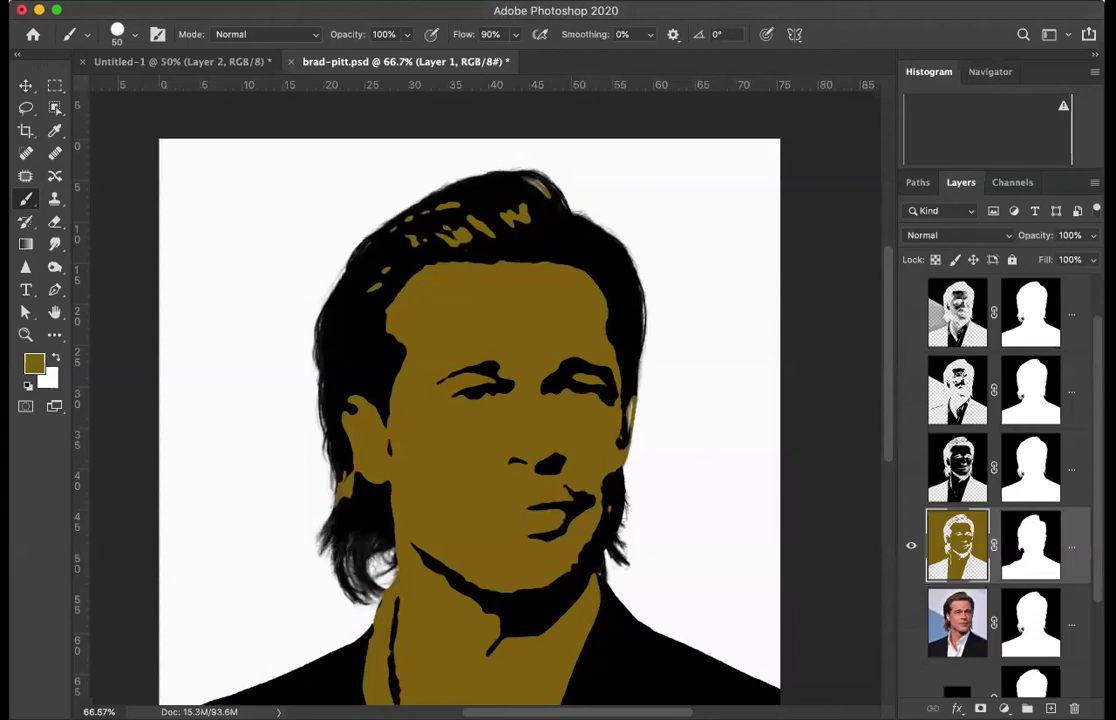
Revert brad-pitt.psd to its last saved version and select the portrait photo layer
click(140, 1)
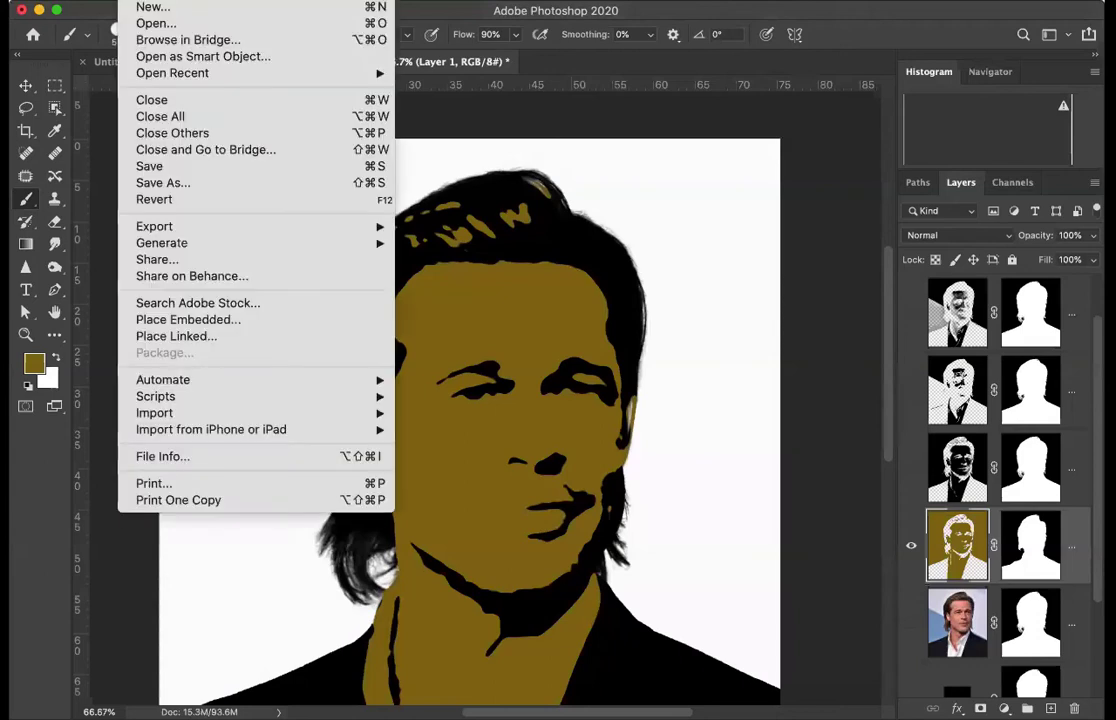
click(158, 201)
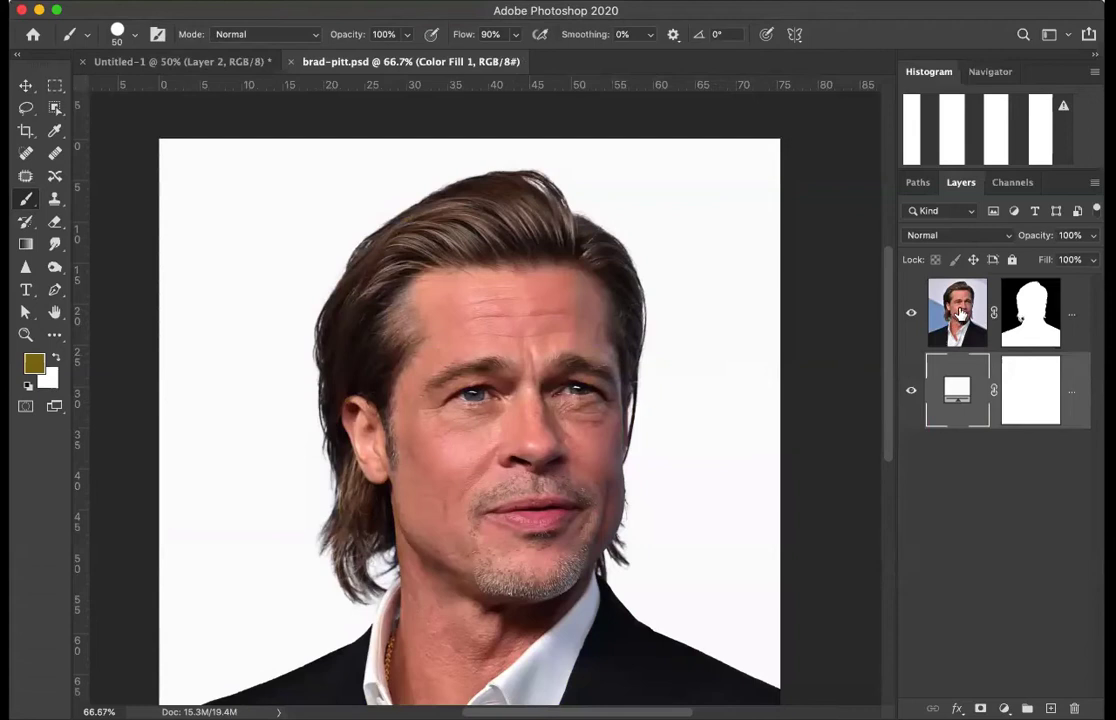
click(960, 314)
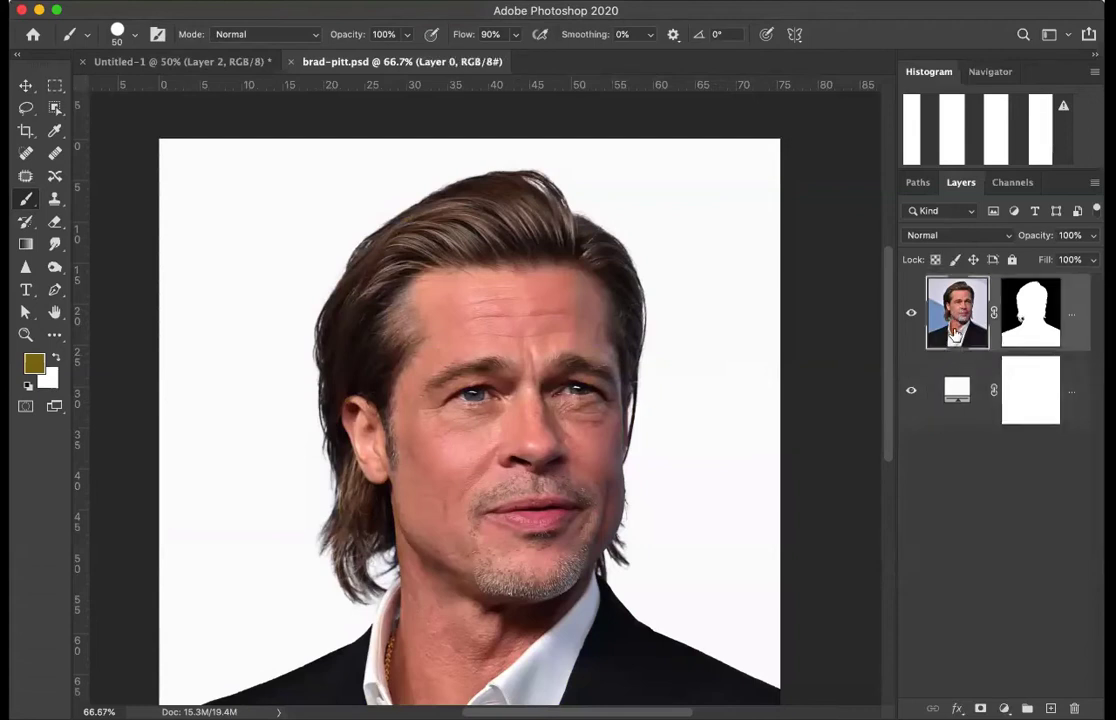
Copy the entire portrait photo and paste it into a new alpha channel
super+click(948, 330)
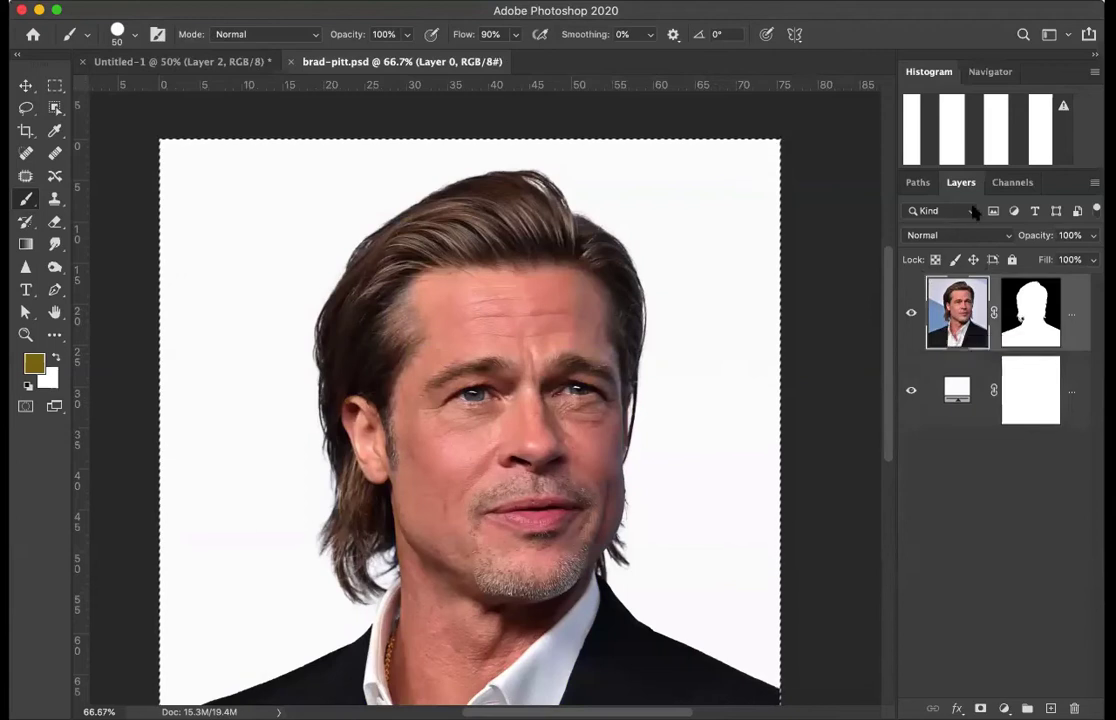
click(1003, 182)
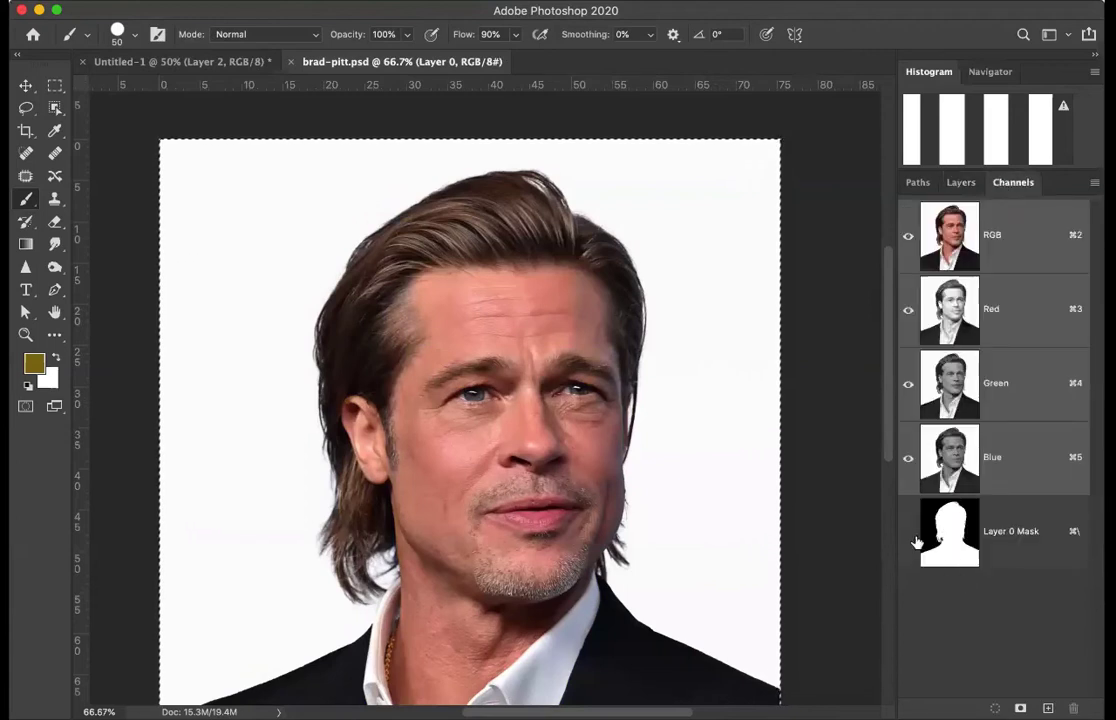
click(1048, 708)
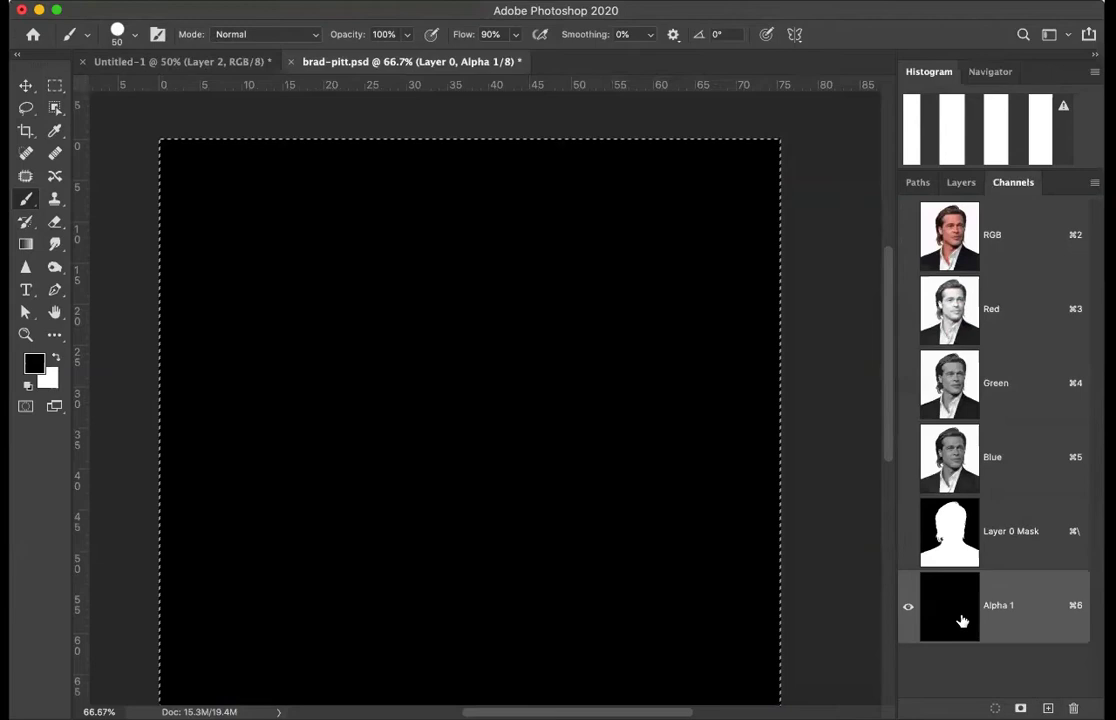
key(super+v)
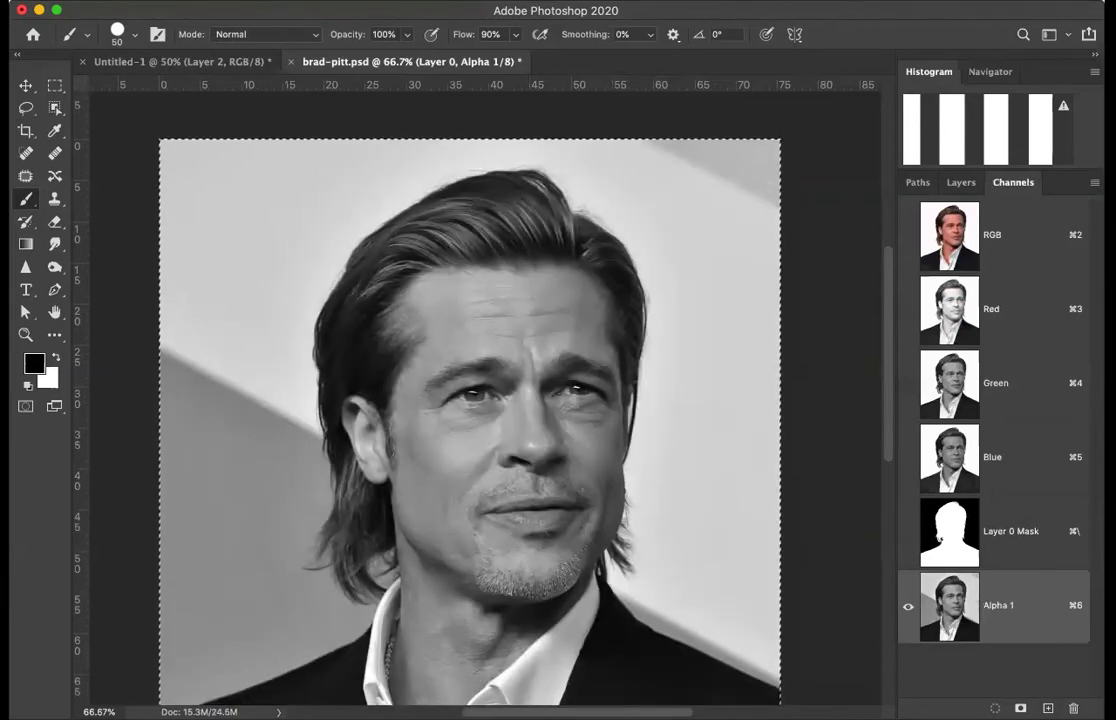
Try the Halftone Pattern sketch filter on the alpha channel and reduce its dot size
click(402, 0)
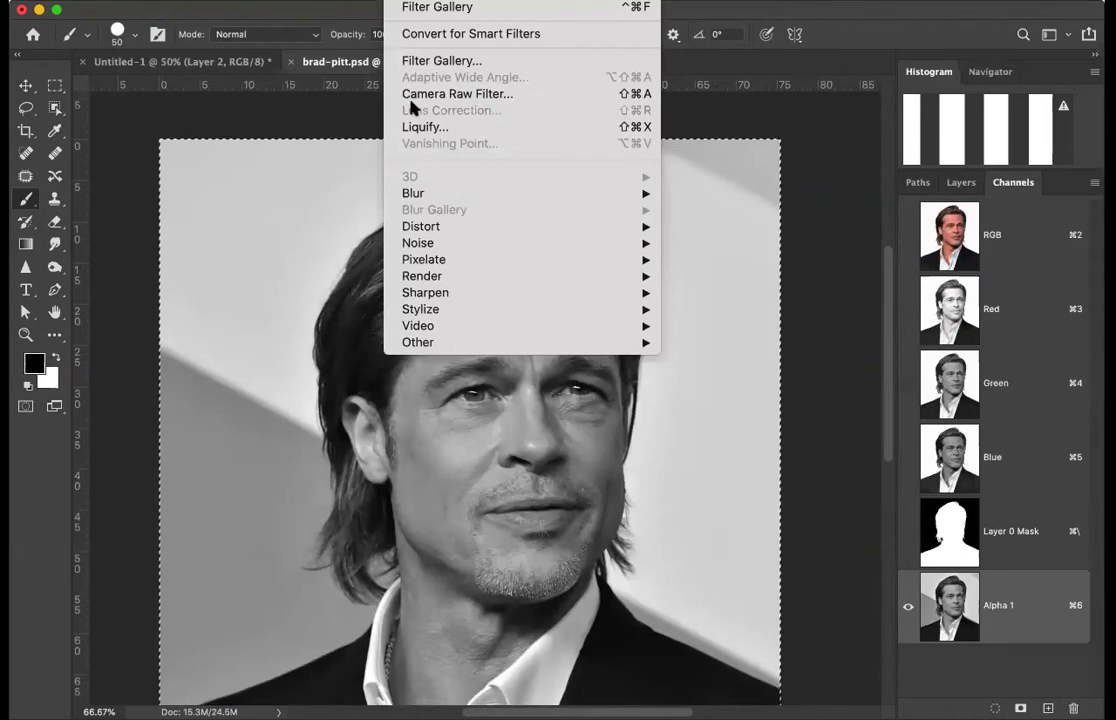
mouse_move(424, 311)
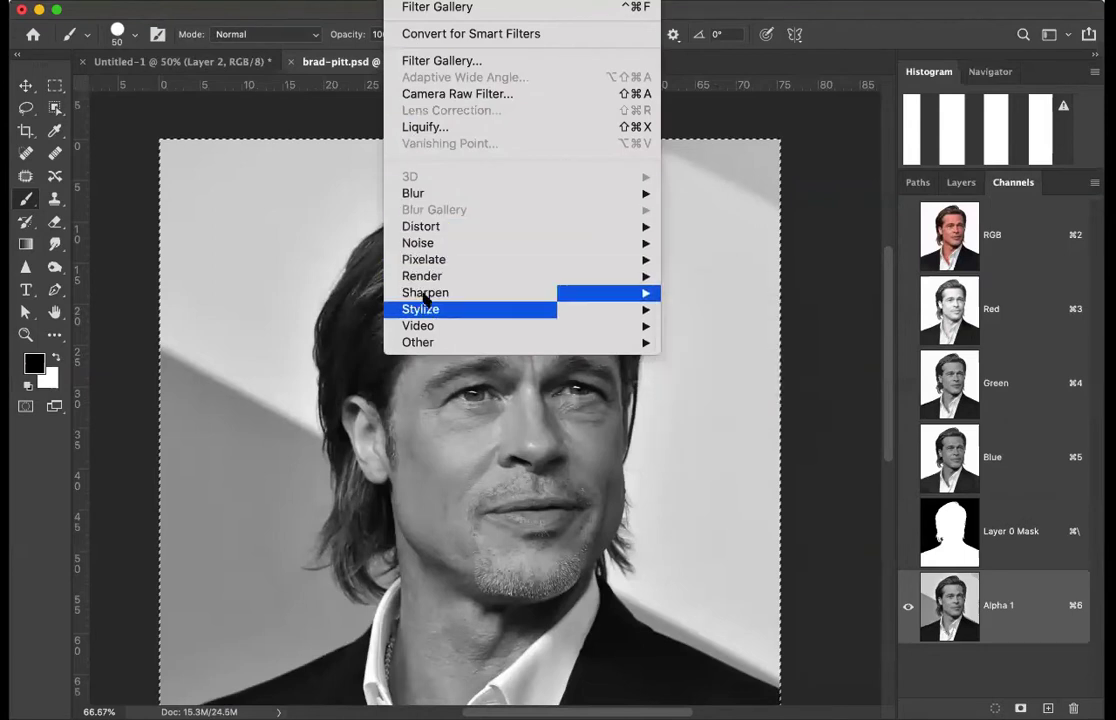
mouse_move(435, 245)
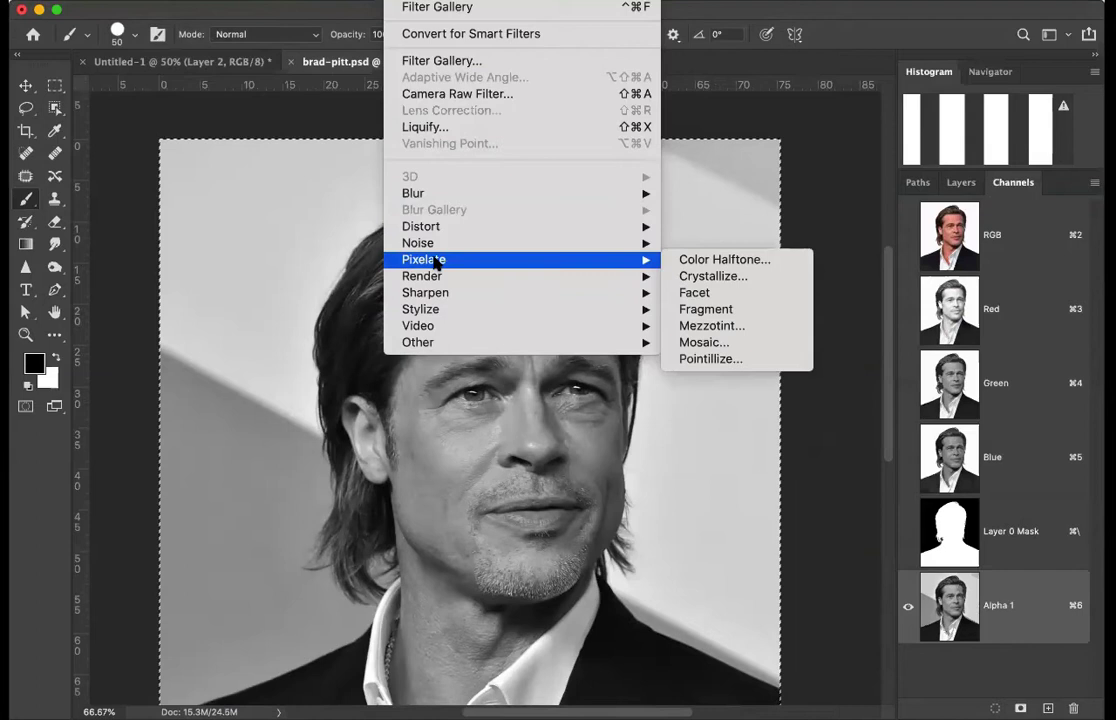
click(436, 61)
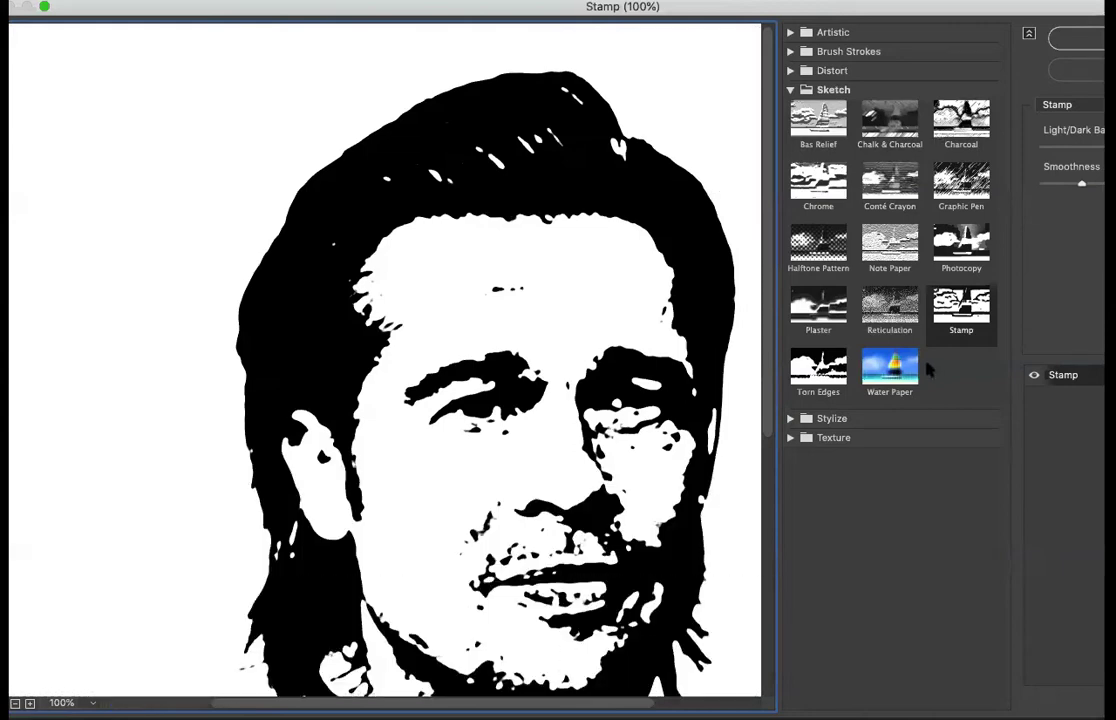
click(820, 244)
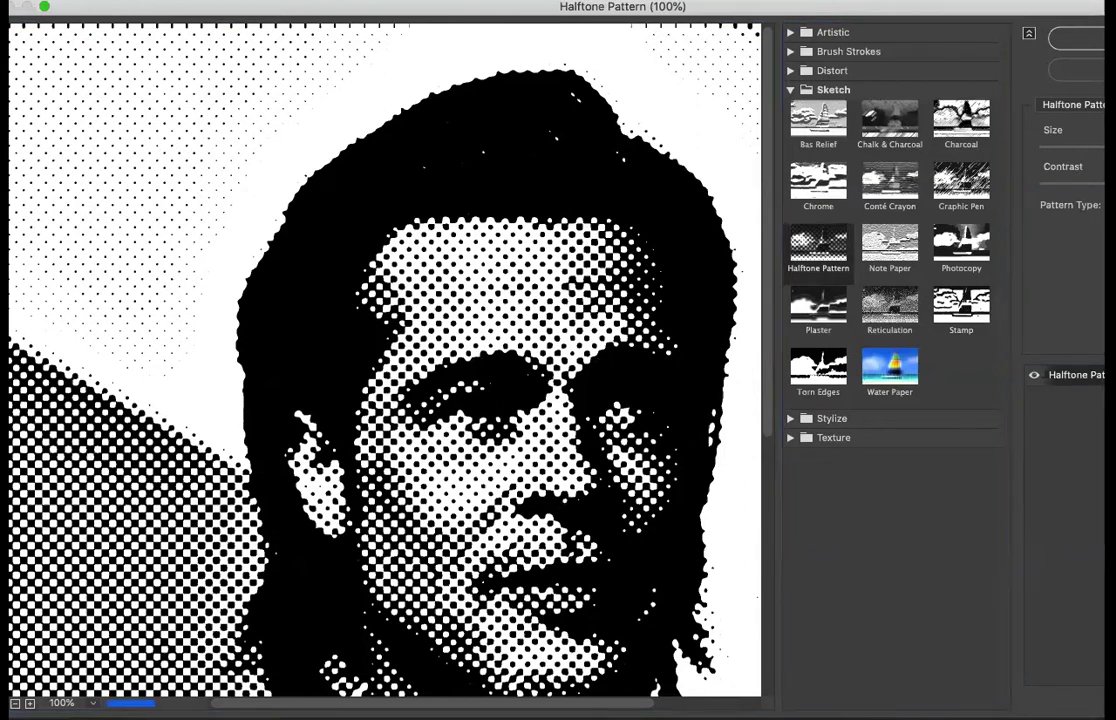
drag(1103, 147, 1076, 148)
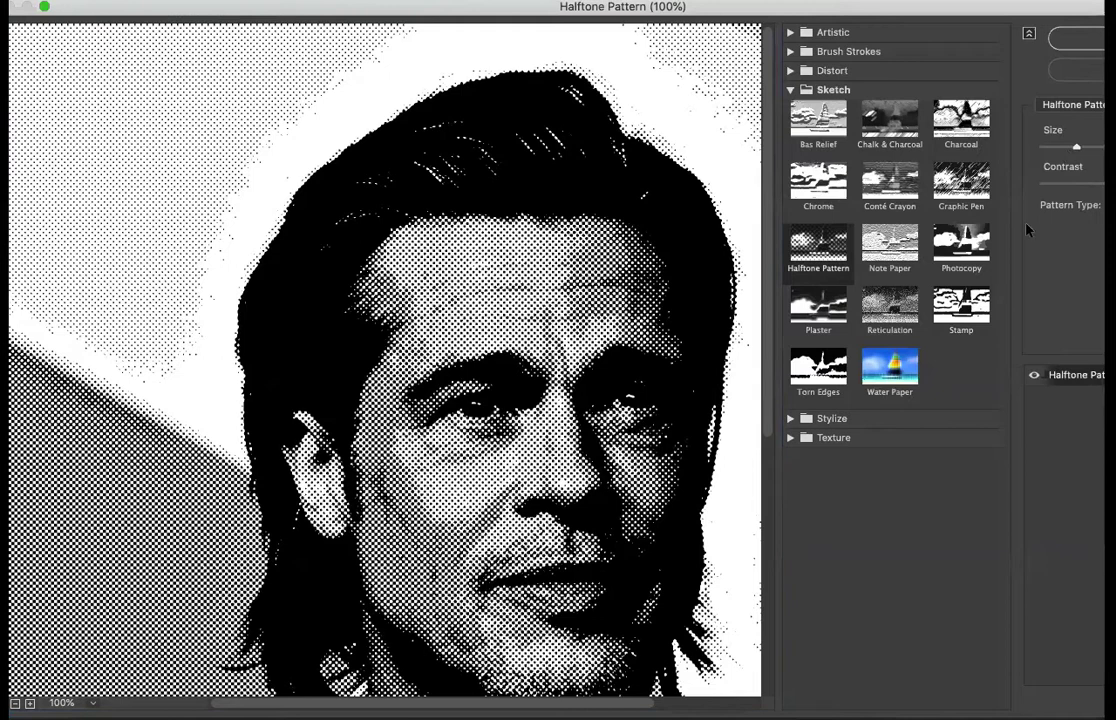
Compare finer and coarser halftone dot sizes close up, leave the filter unapplied, and delete the Alpha 1 channel
key(super+plus)
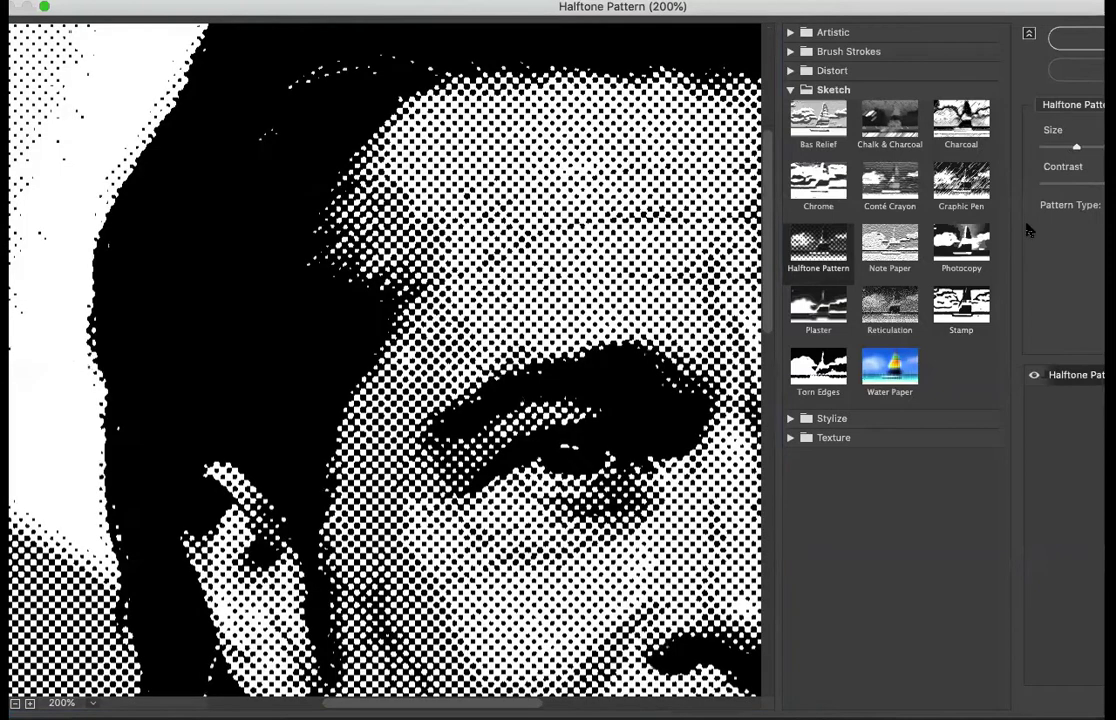
key(super+plus)
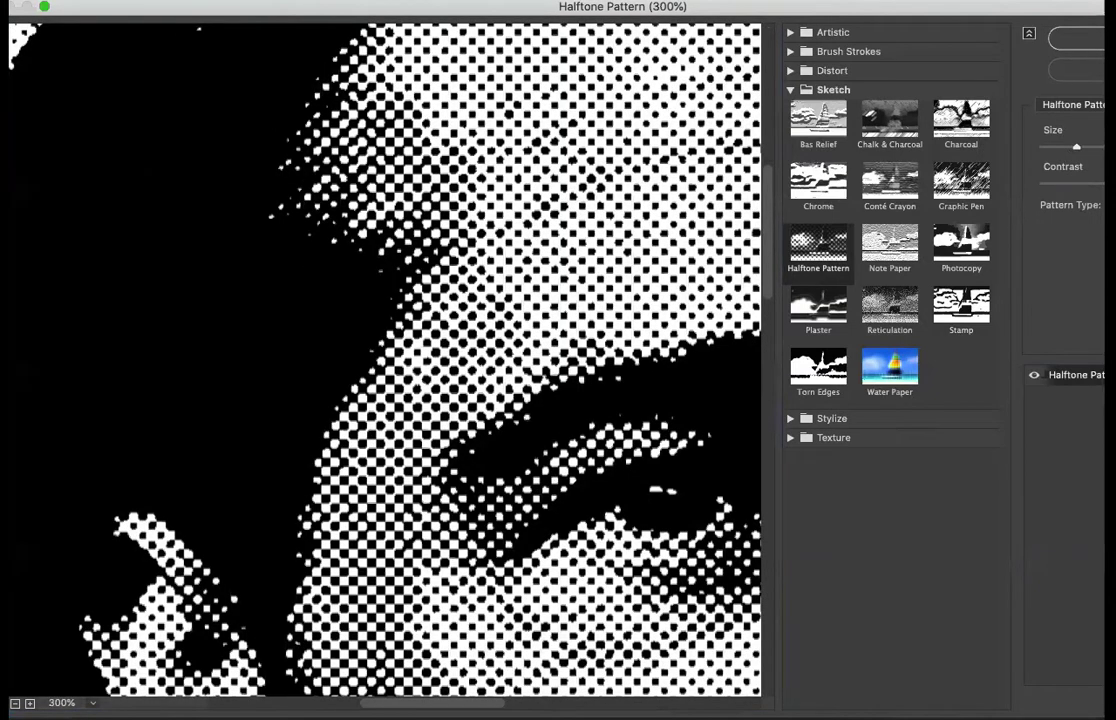
drag(1075, 148, 1058, 148)
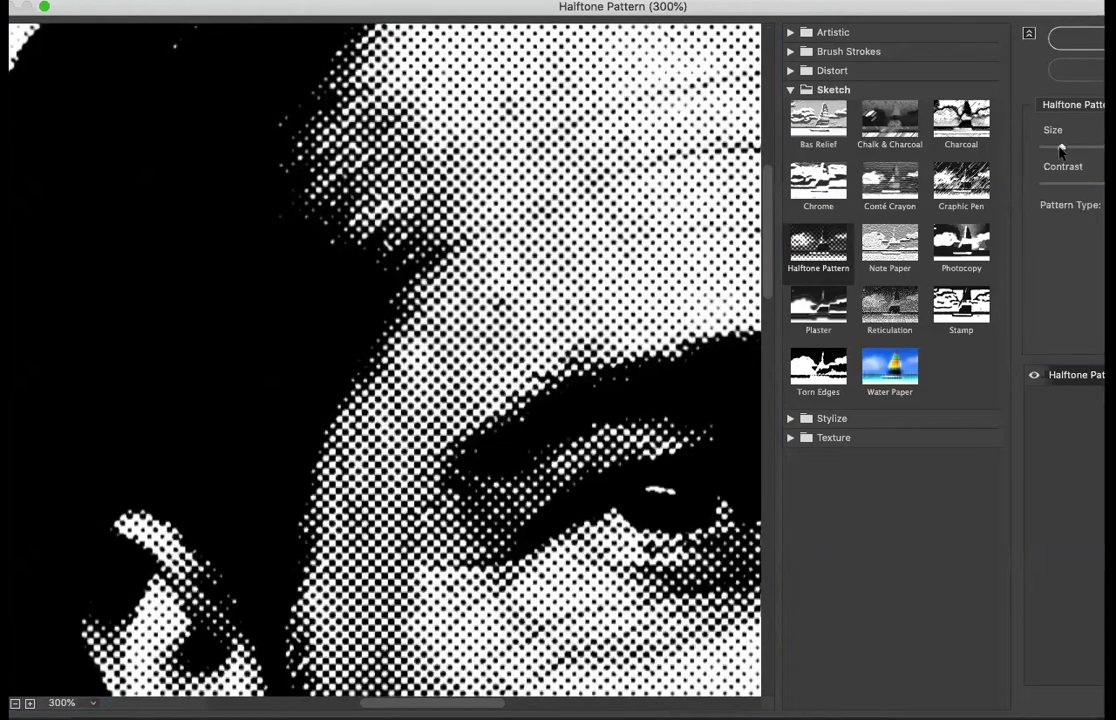
drag(1061, 148, 1084, 146)
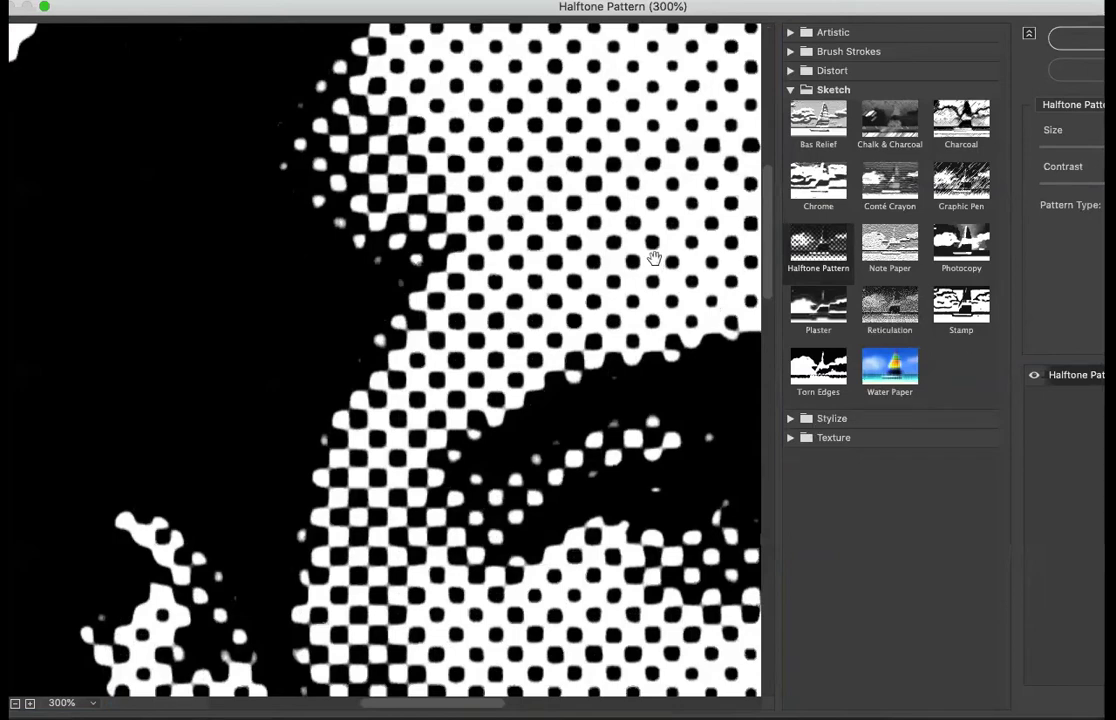
key(super+minus)
key(super+minus)
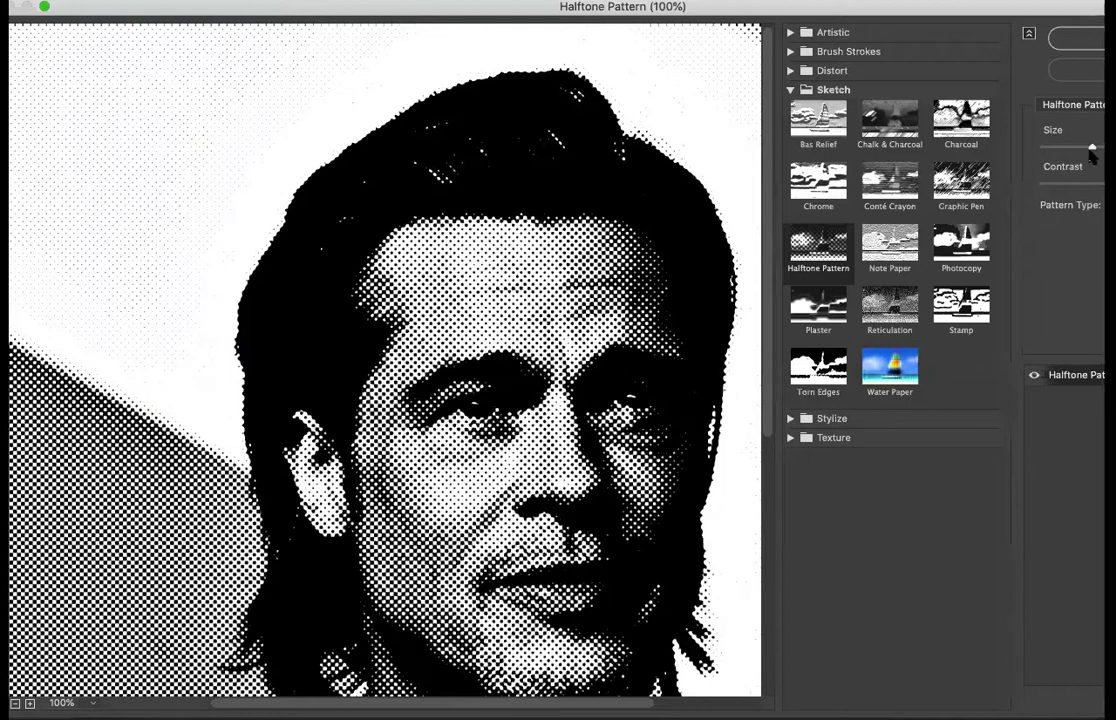
mouse_move(1080, 150)
mouse_down()
mouse_move(1058, 152)
mouse_move(1066, 148)
mouse_up()
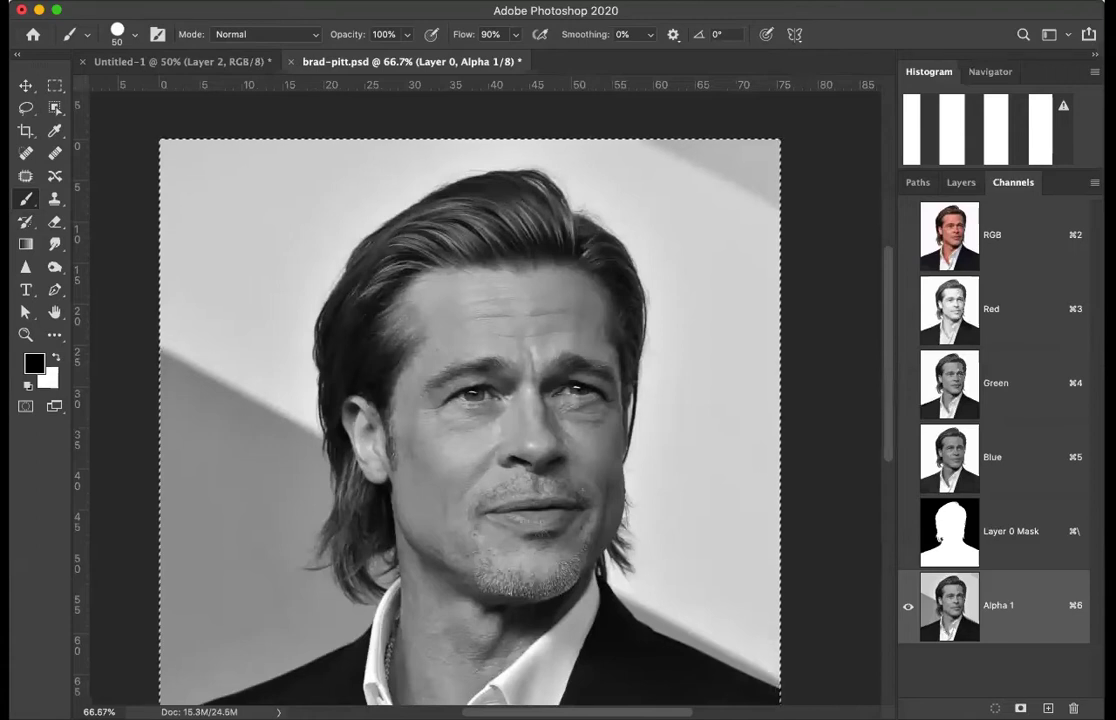
drag(949, 627, 1073, 708)
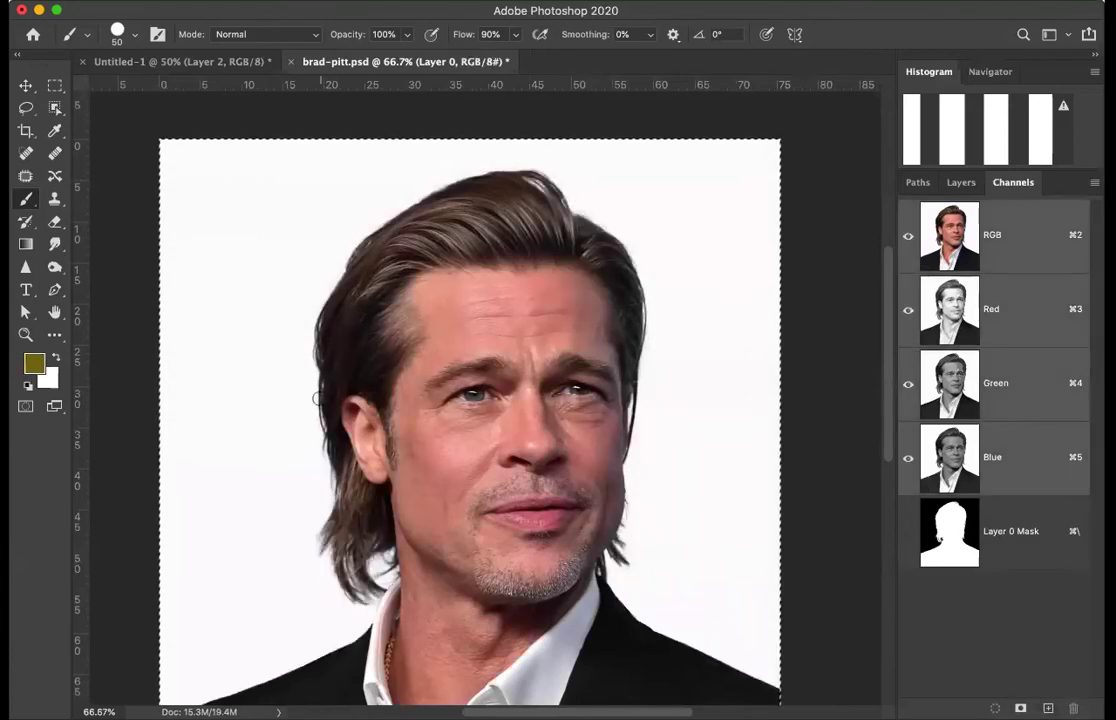
Close the Untitled-1 cat document without saving it
click(160, 62)
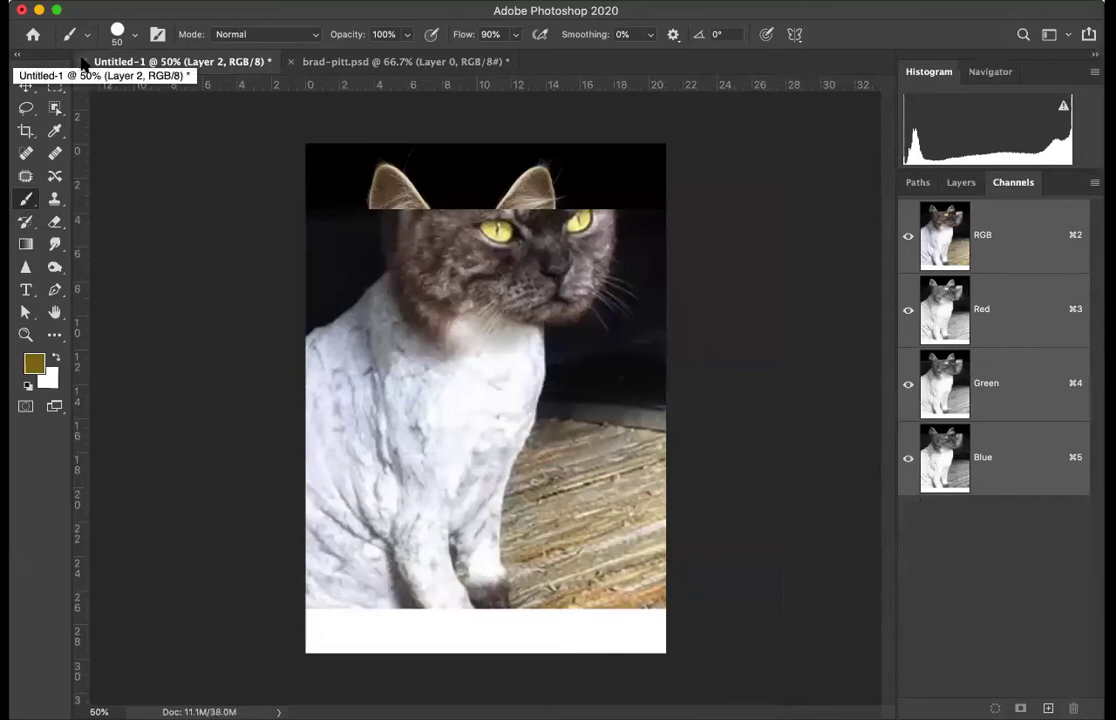
click(84, 62)
click(563, 251)
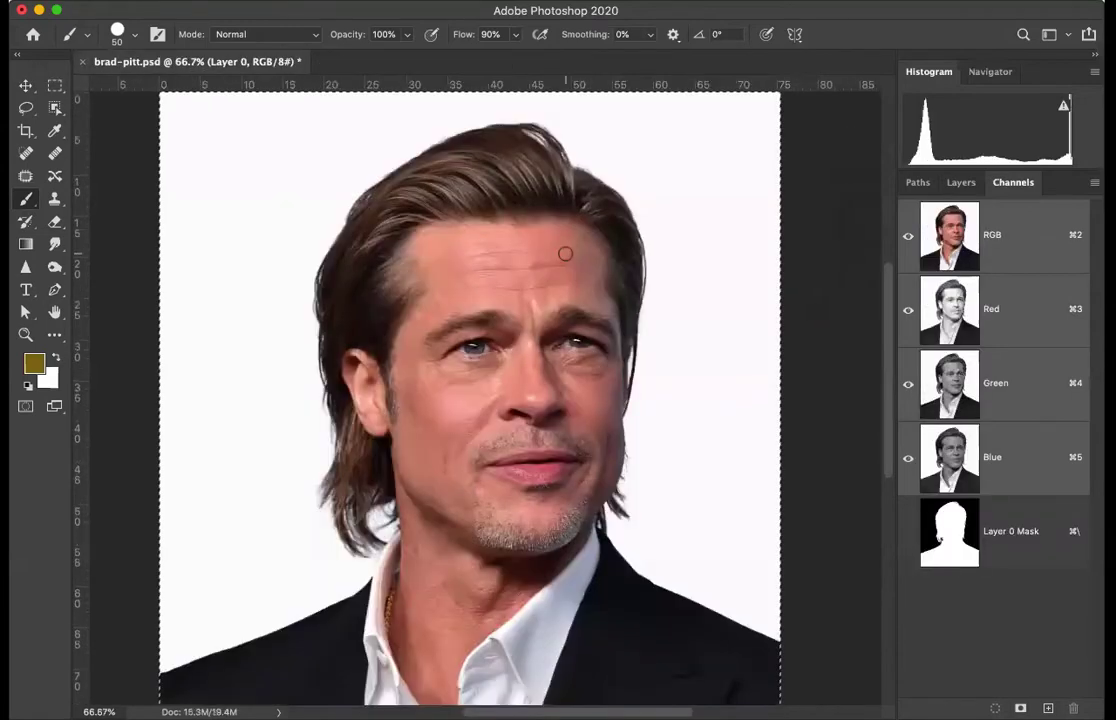
Duplicate the portrait document three times, accepting the default copy names
click(215, 0)
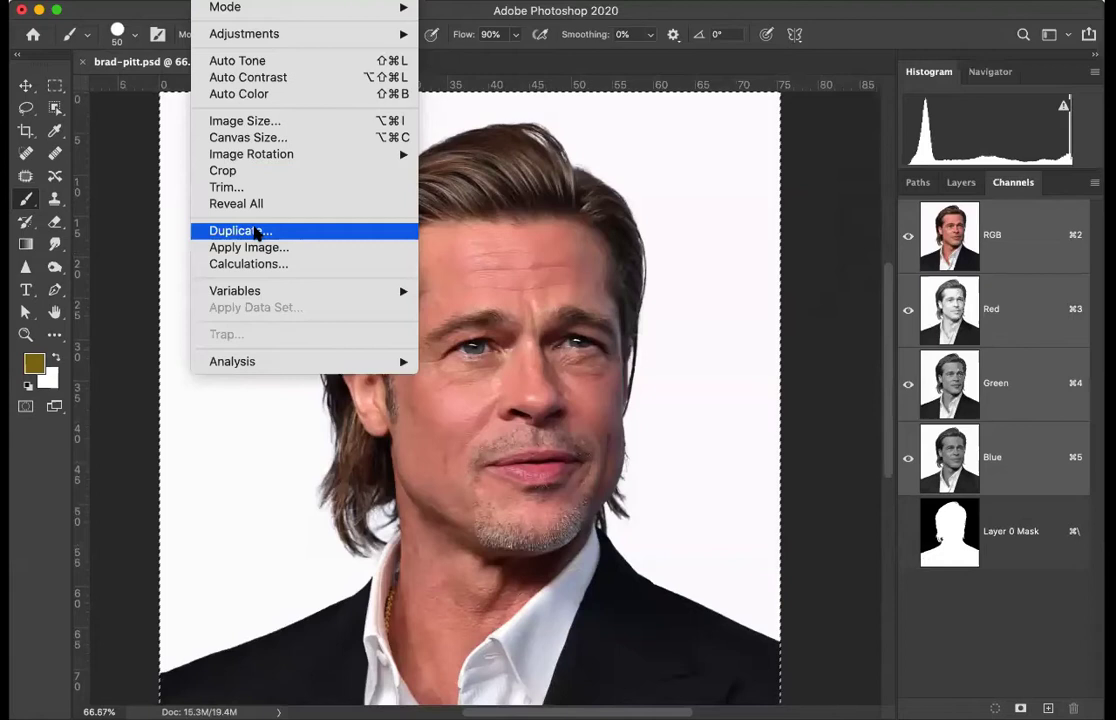
click(250, 232)
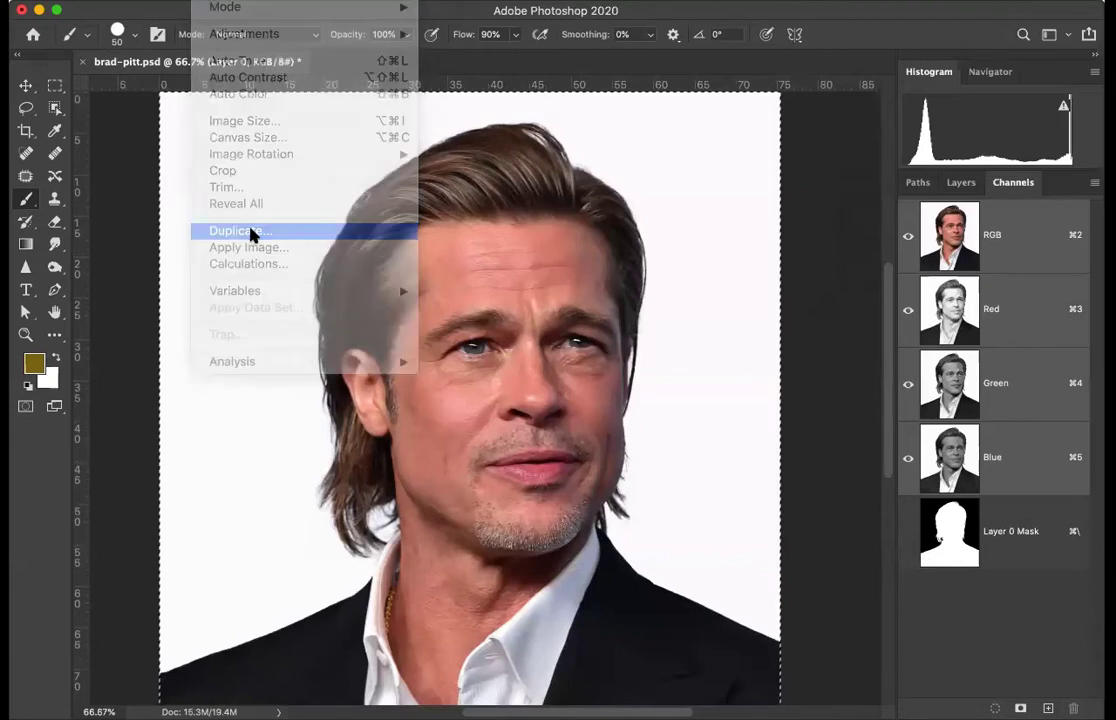
click(771, 299)
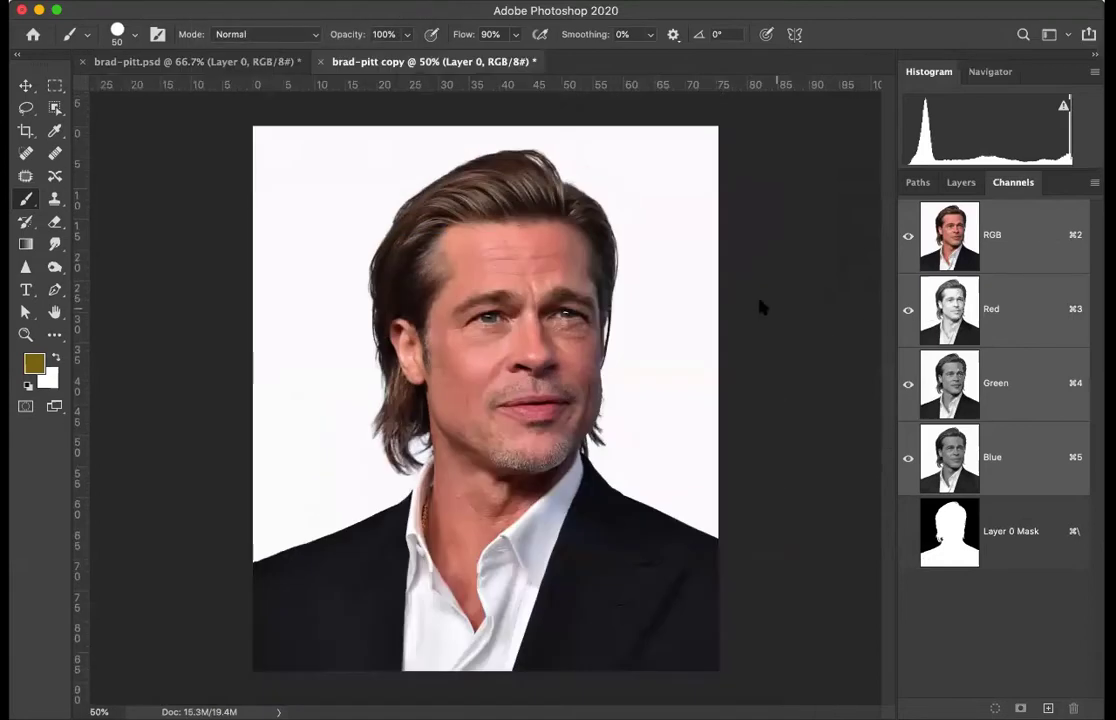
click(230, 3)
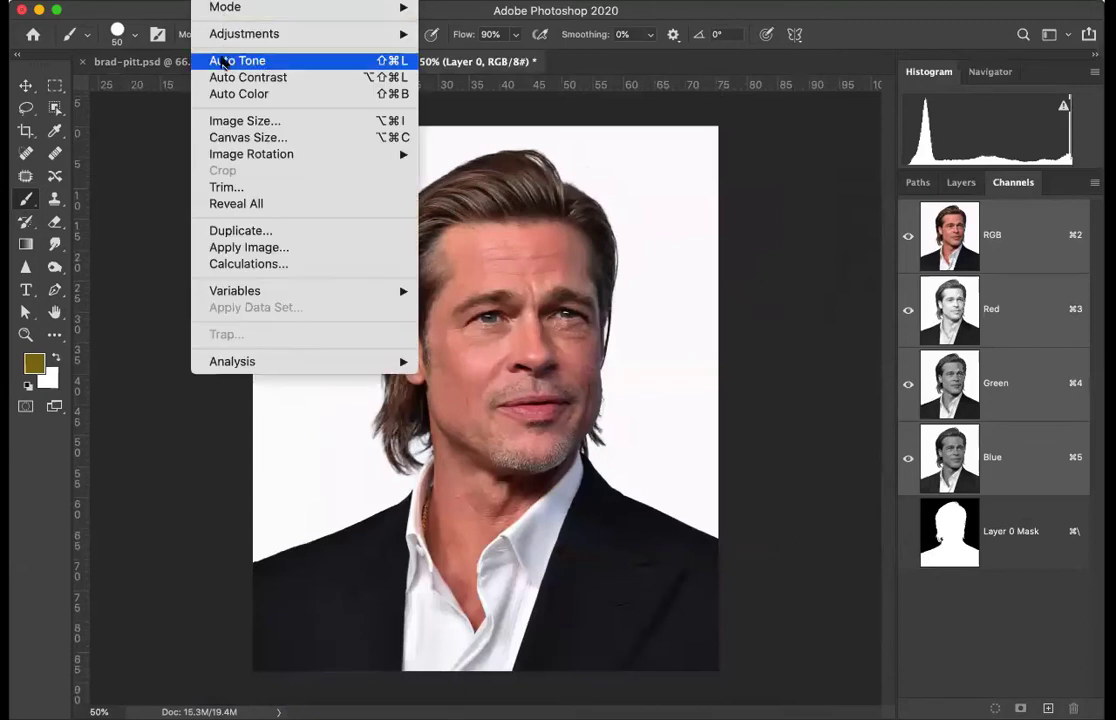
click(240, 230)
click(770, 299)
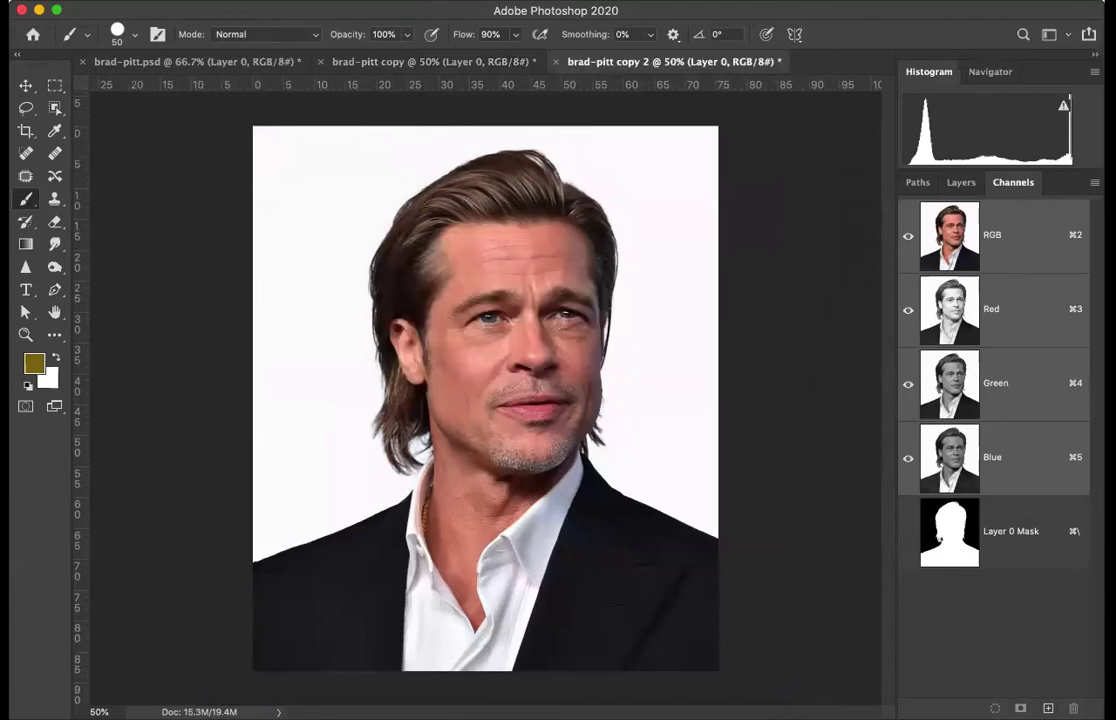
click(207, 2)
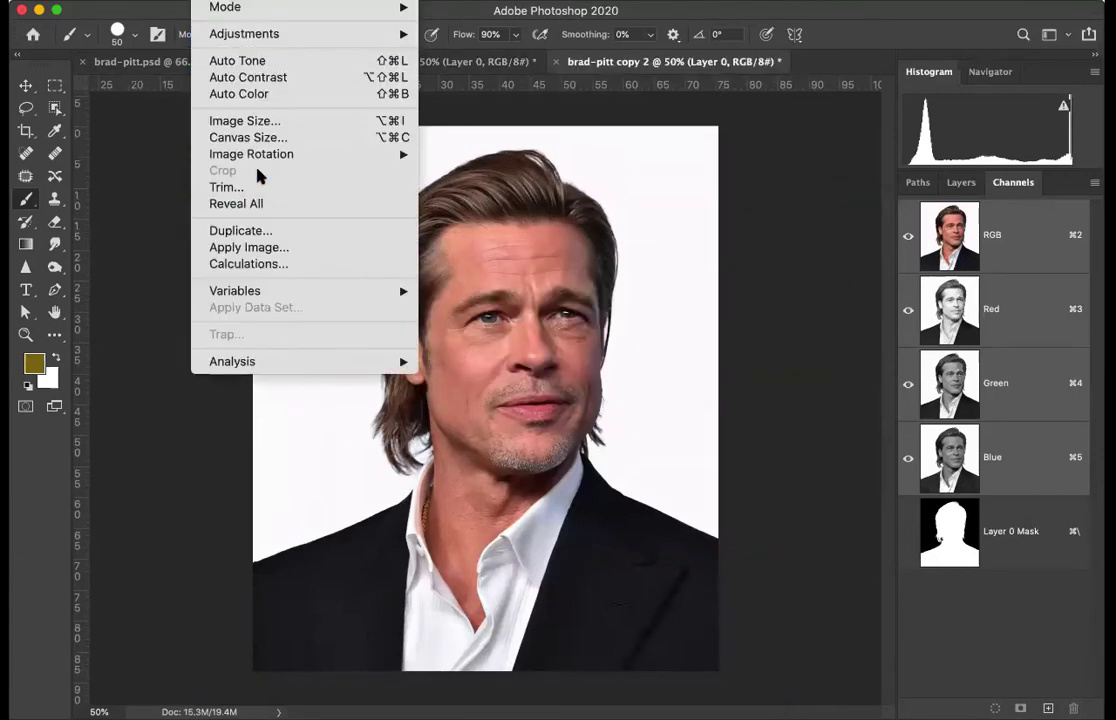
click(267, 231)
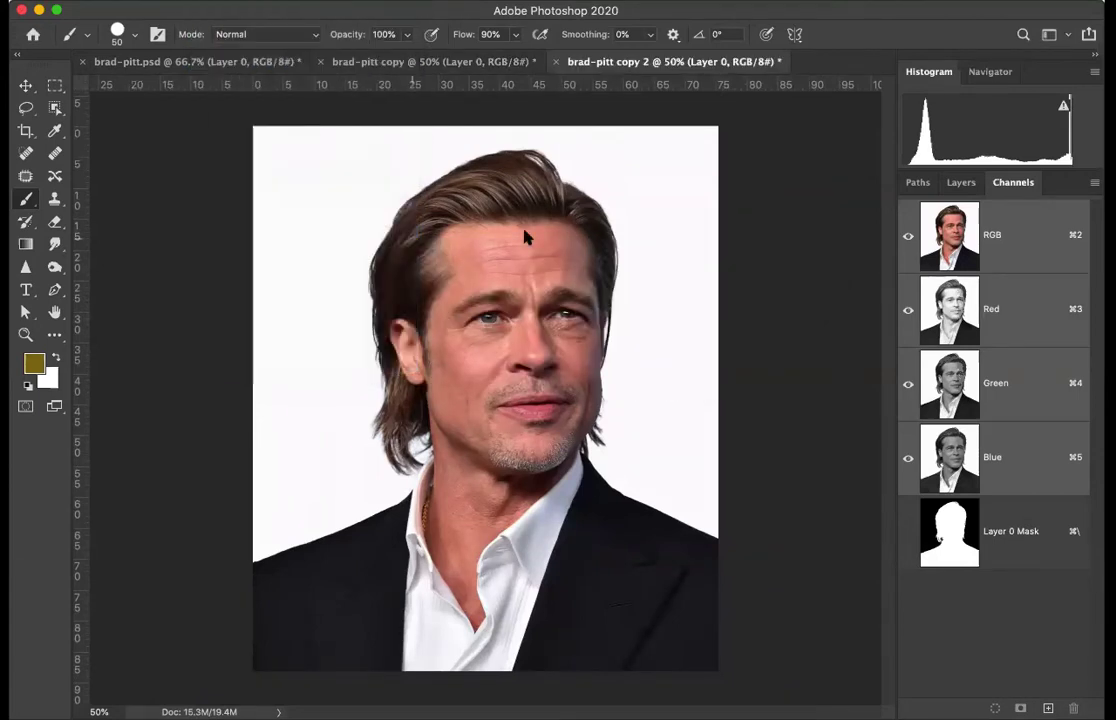
click(770, 298)
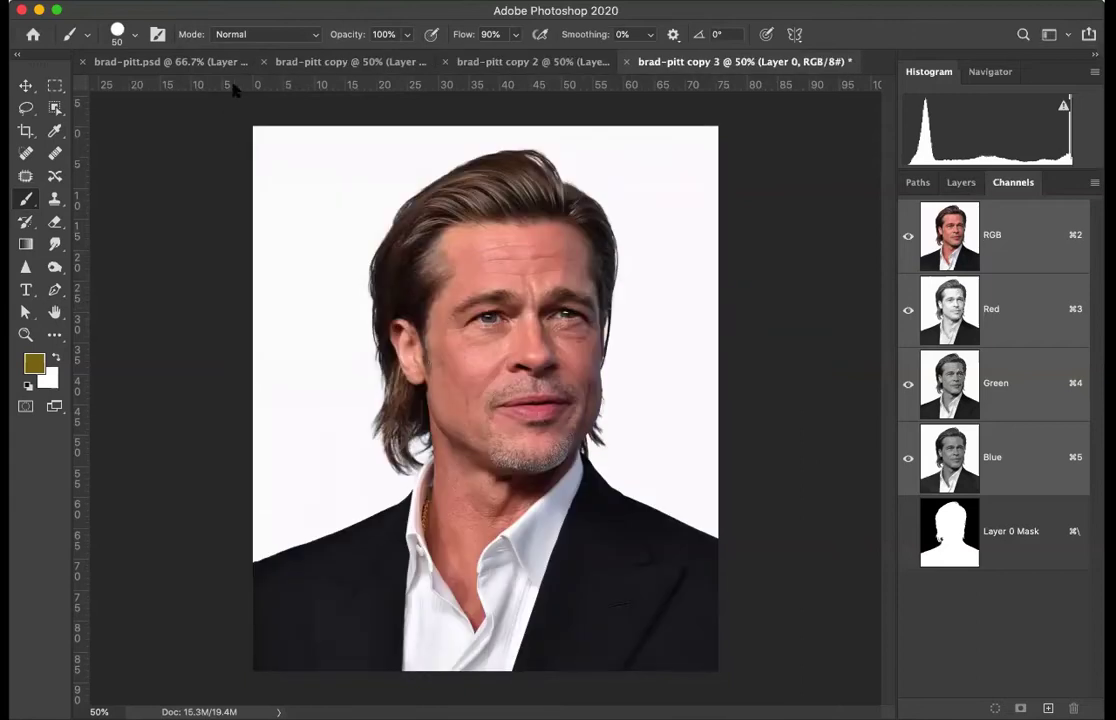
Convert the third copy to Grayscale mode, merging its layers and discarding the color information, and show its layers
click(207, 1)
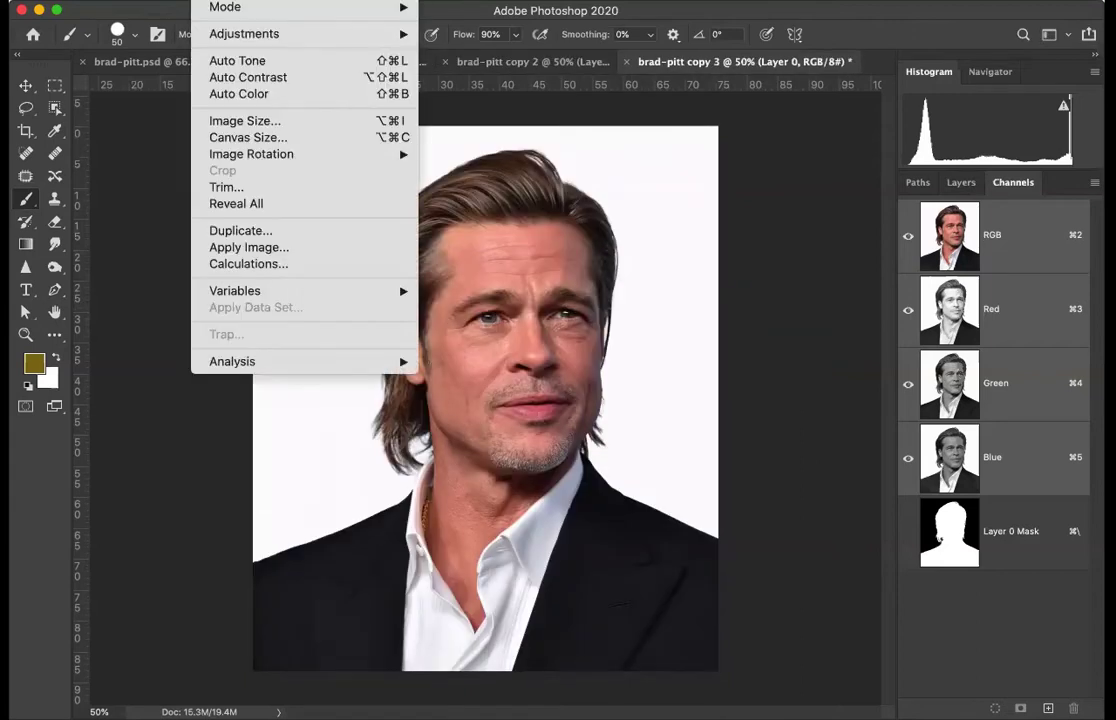
mouse_move(213, 10)
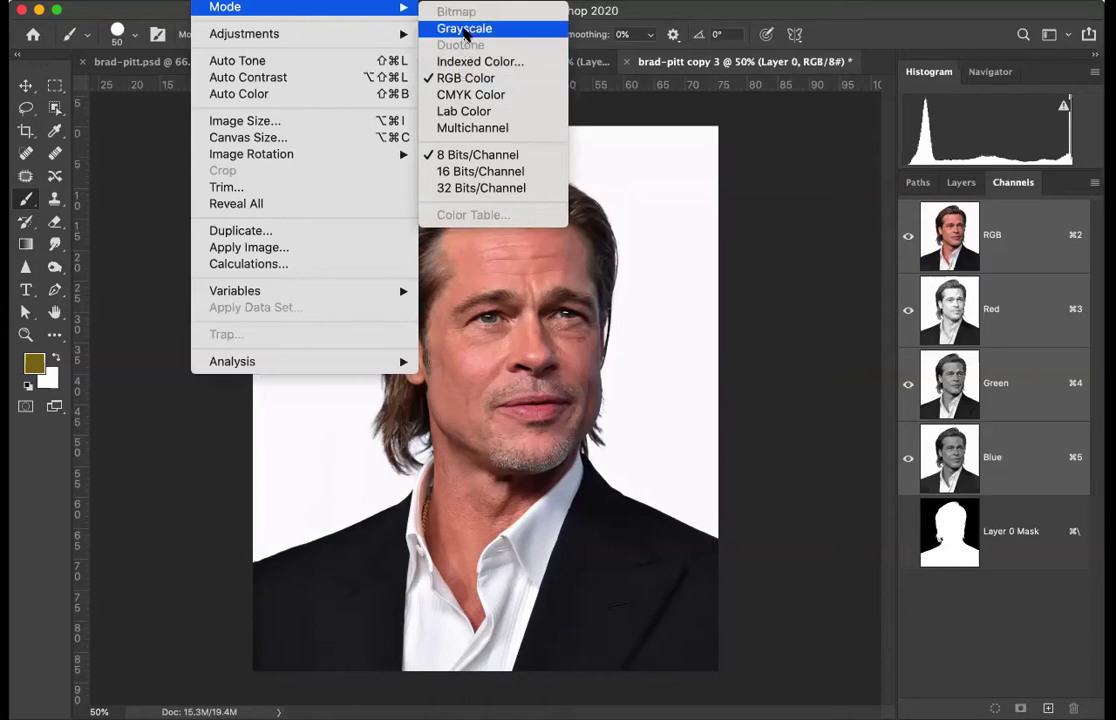
click(465, 31)
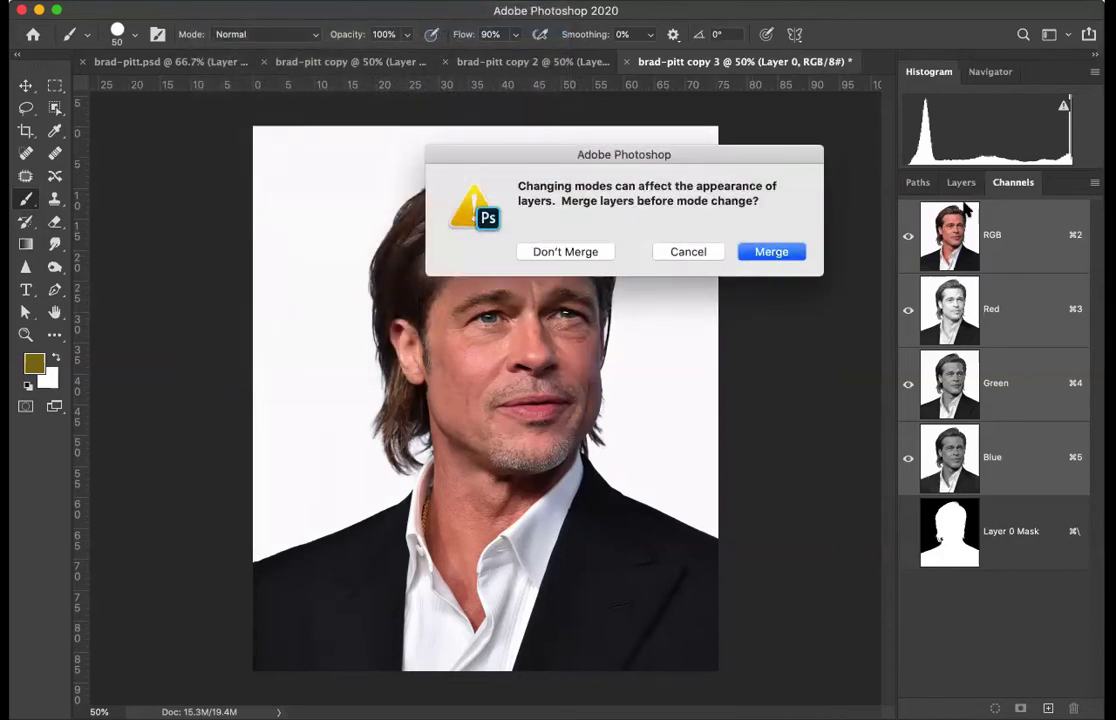
click(771, 255)
click(770, 282)
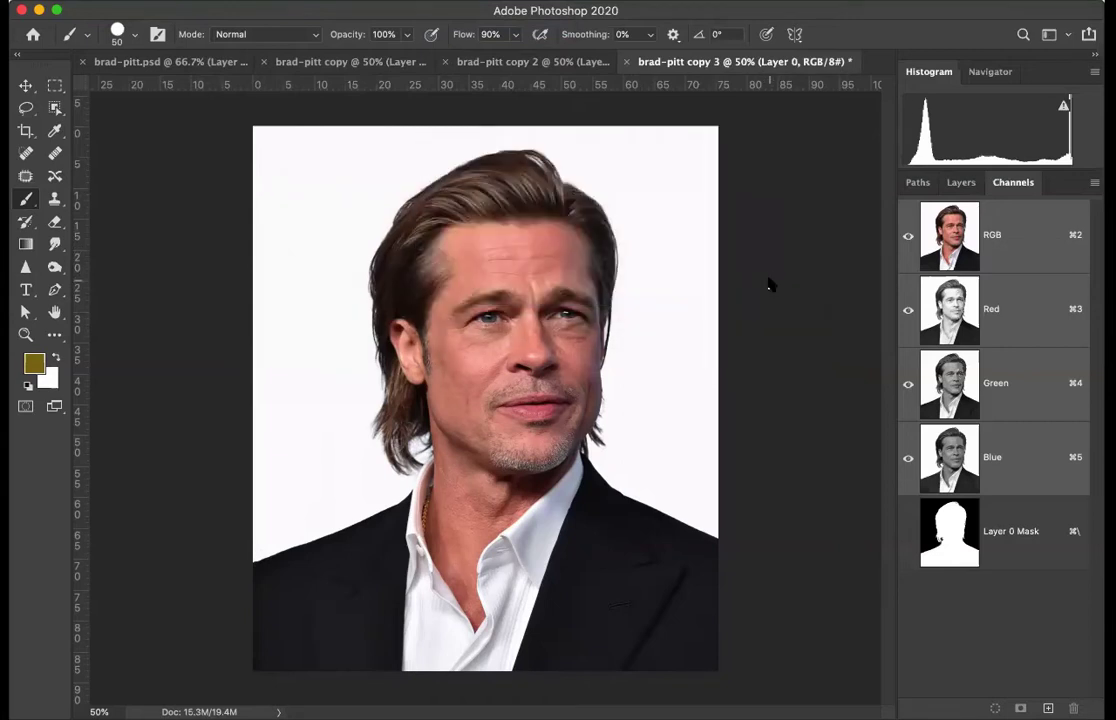
click(961, 184)
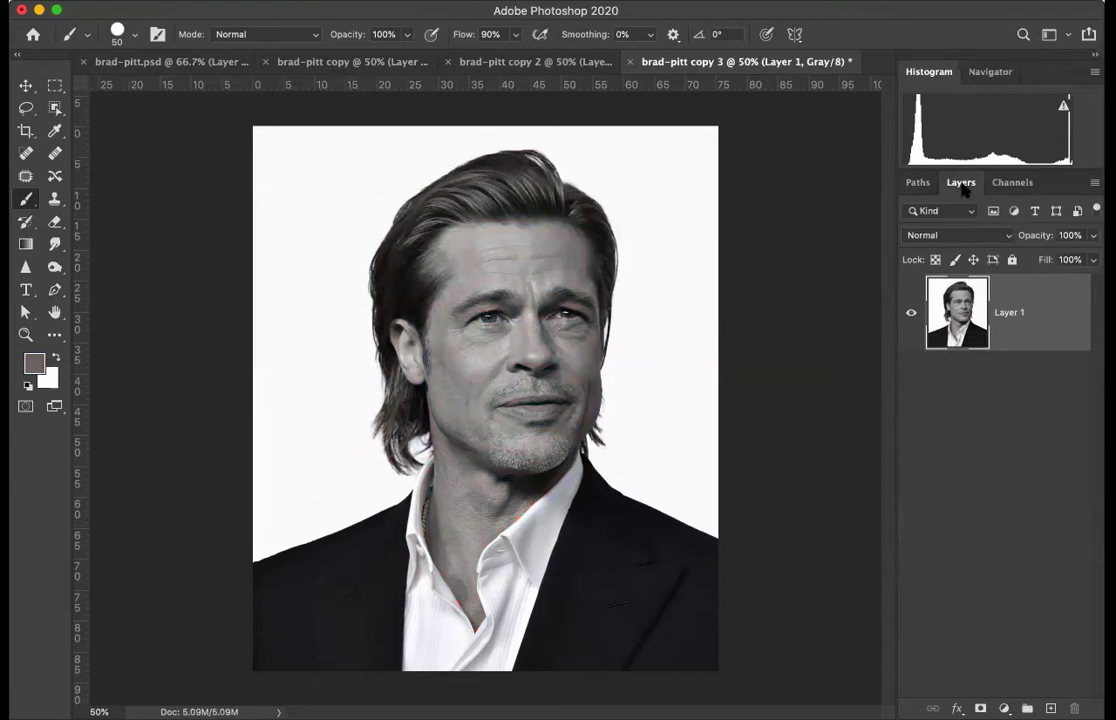
Apply Levels to the third grayscale copy with input black at 53 and input white at 109
key(super+l)
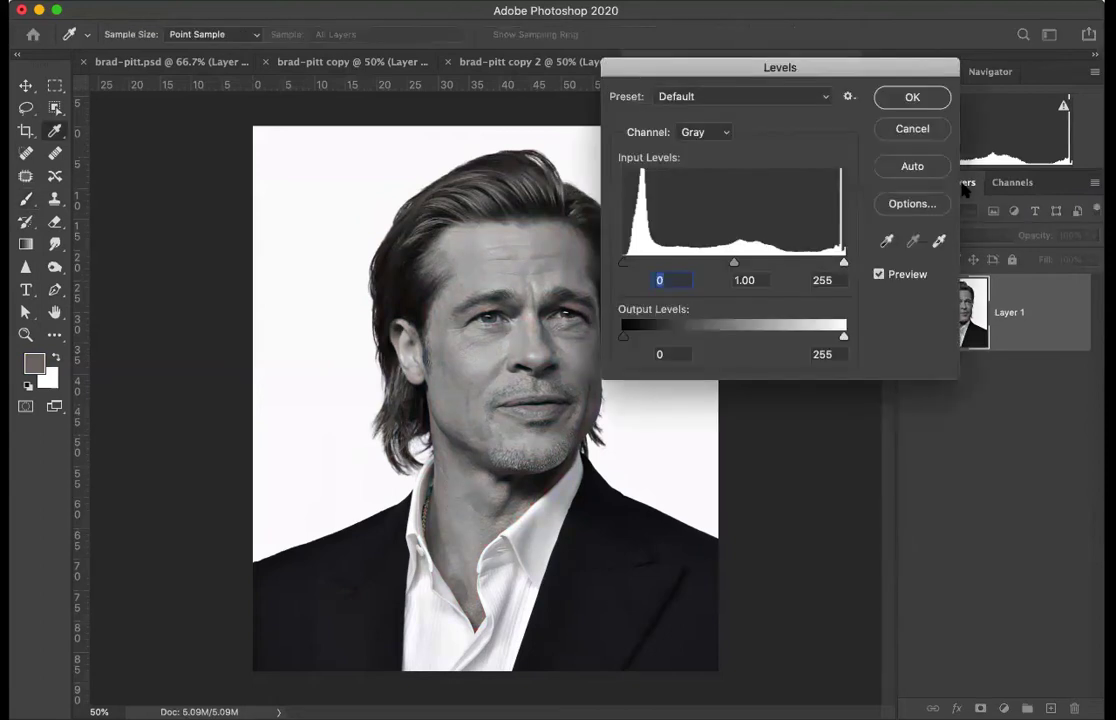
drag(840, 64, 940, 74)
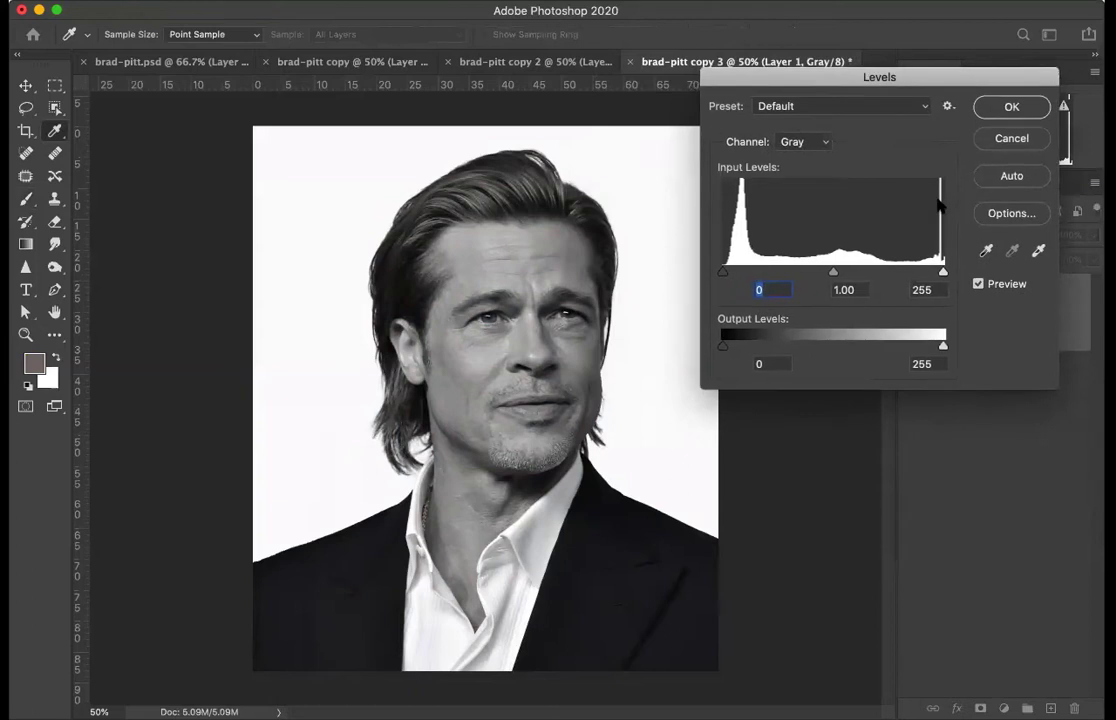
drag(942, 271, 817, 276)
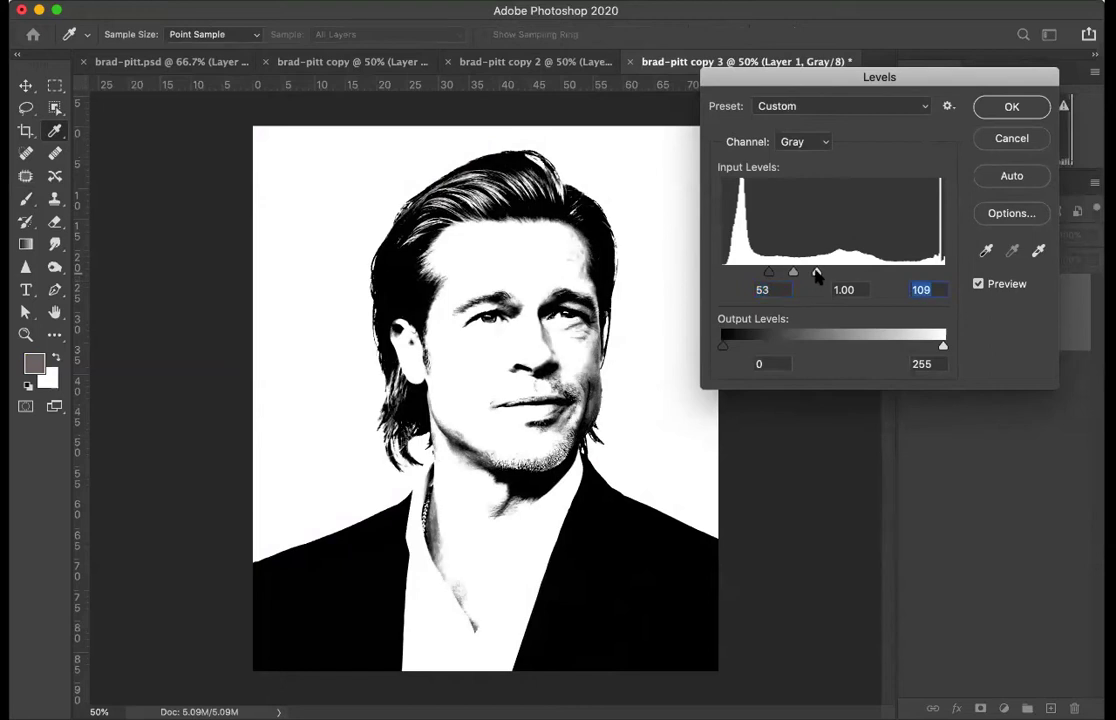
click(1010, 107)
key(b)
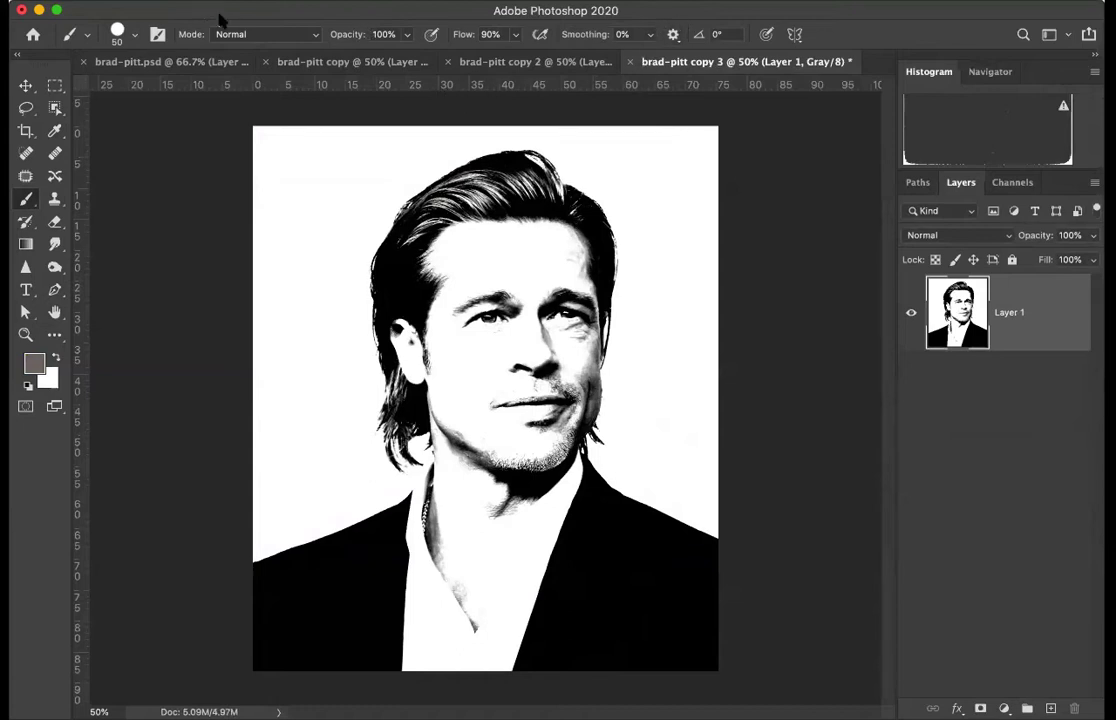
Convert brad-pitt copy 2 to Grayscale mode, merging its layers and discarding the color information
click(520, 62)
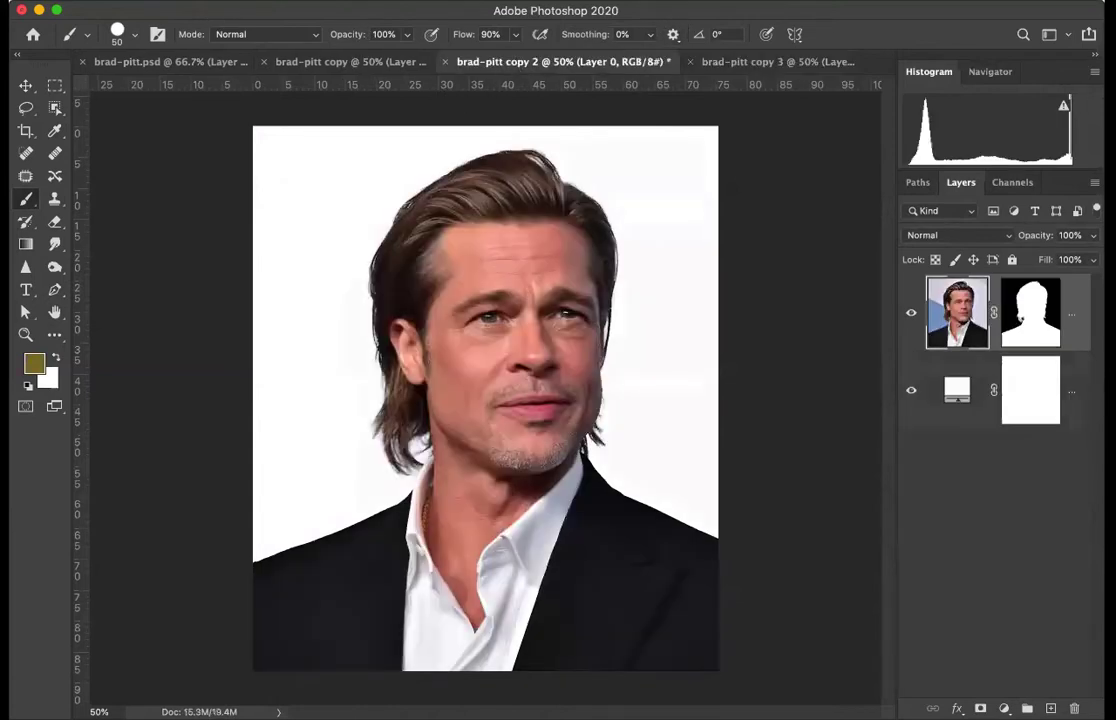
click(200, 0)
mouse_move(250, 0)
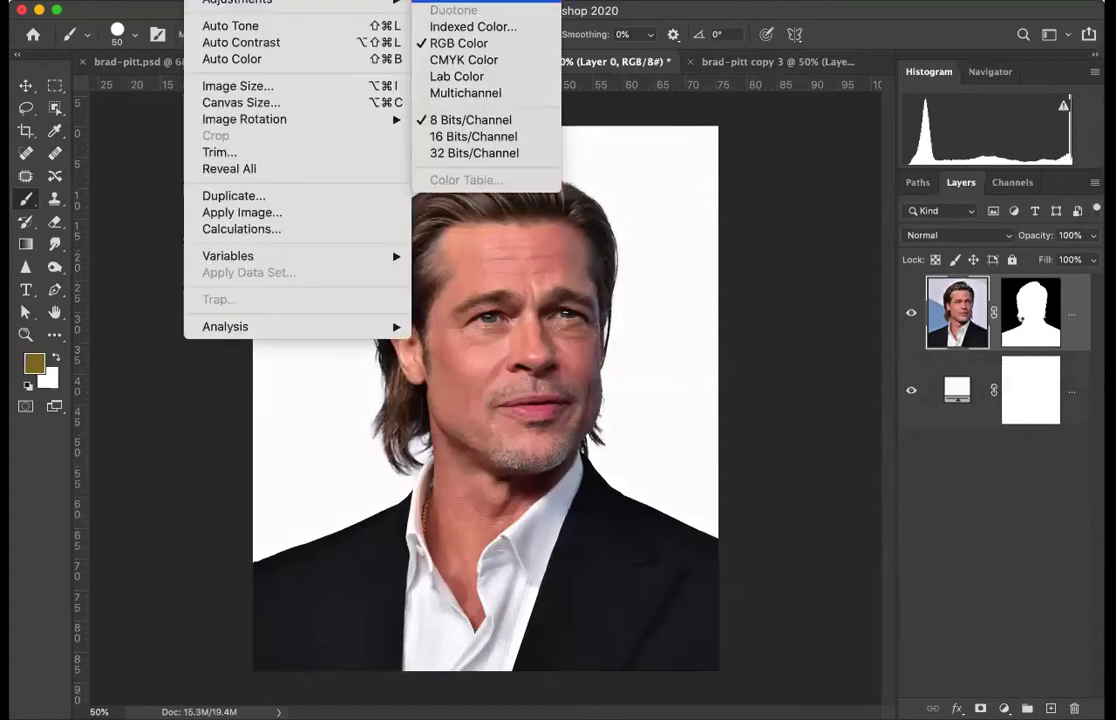
click(440, 0)
click(758, 224)
click(747, 244)
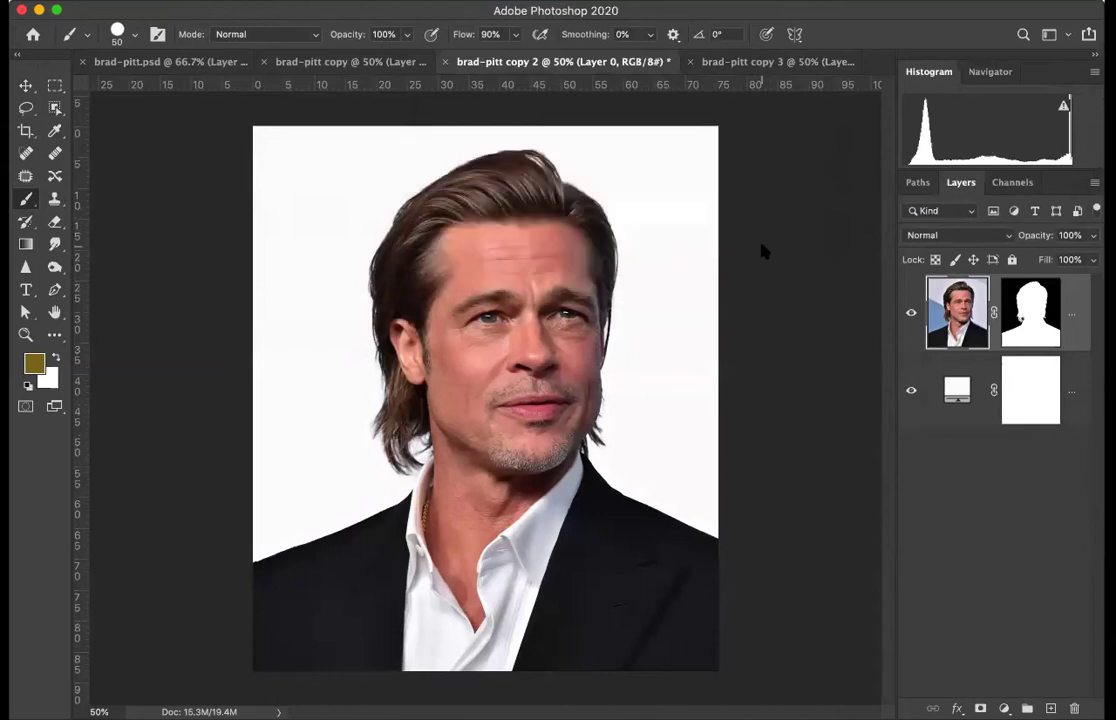
Apply Levels to brad-pitt copy 2 with input black at 149 and input white at 187
key(super+l)
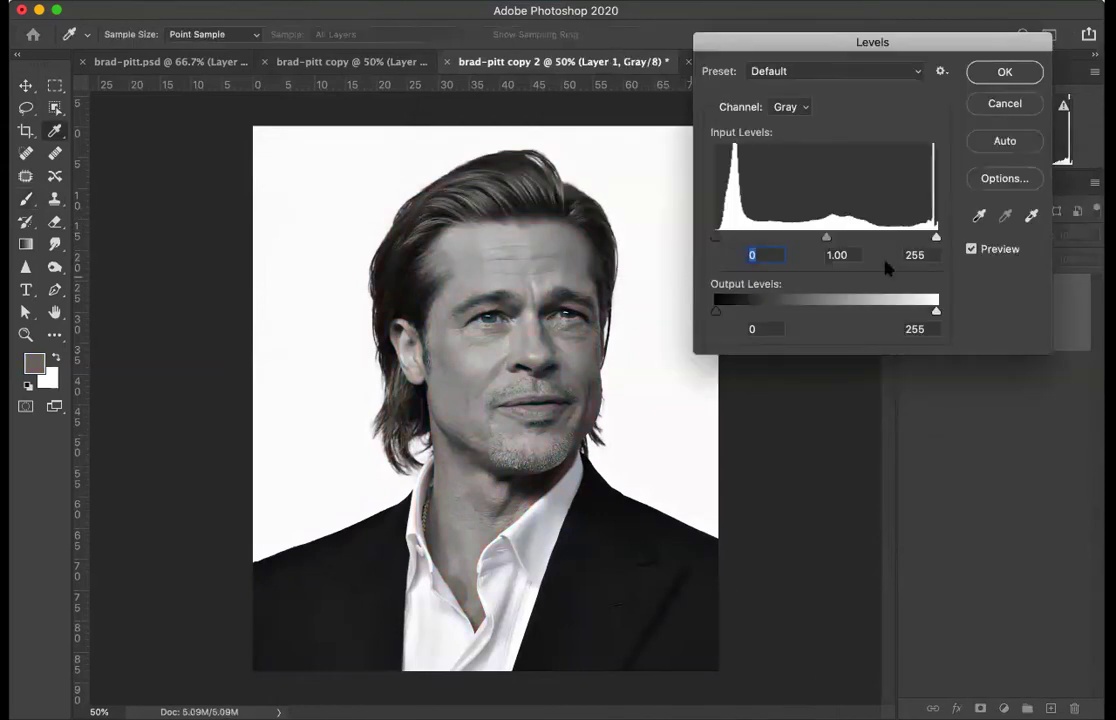
drag(716, 238, 845, 242)
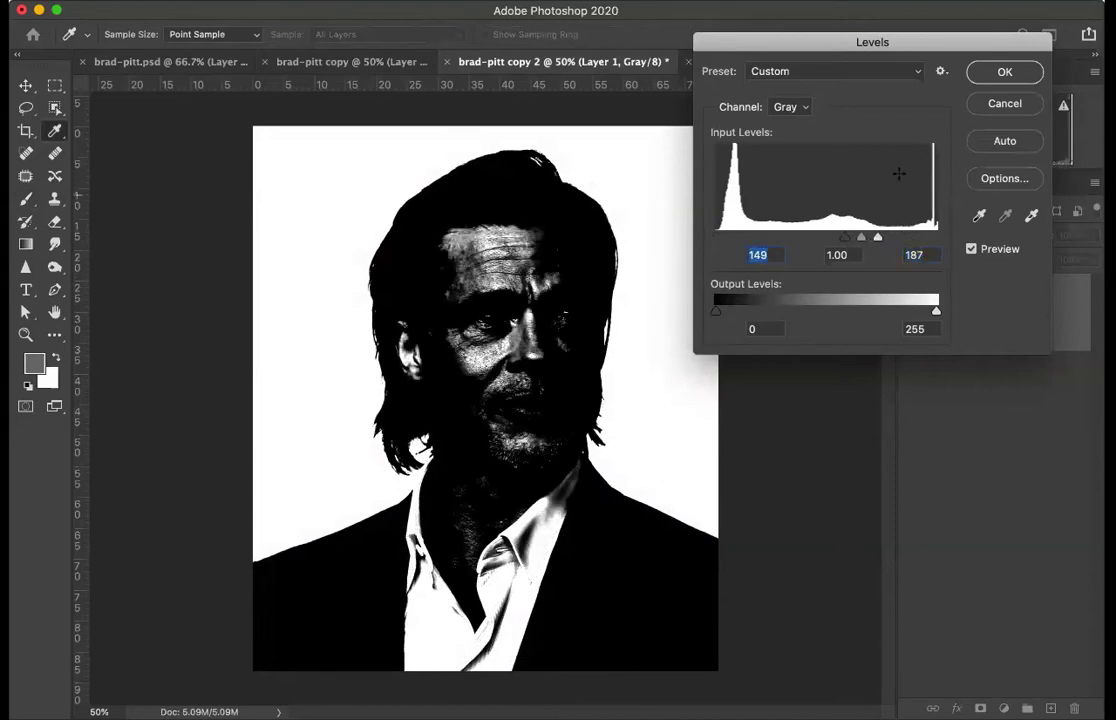
click(992, 74)
key(b)
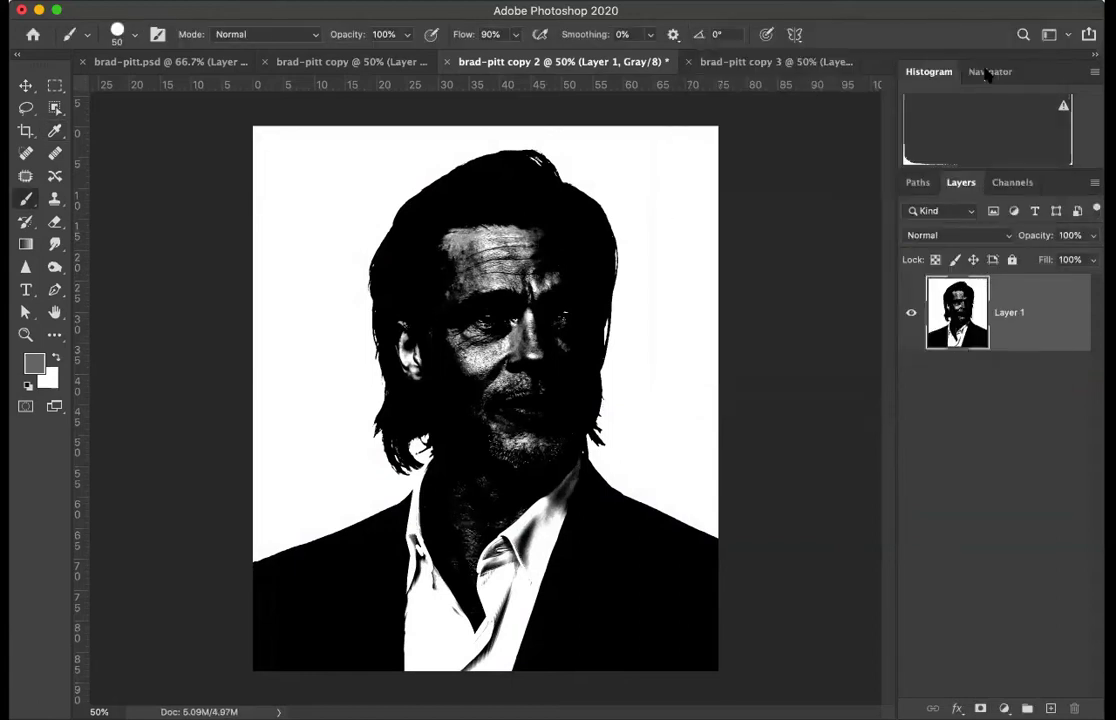
Convert the first portrait copy to Grayscale mode, merging its layers and discarding the color information
click(360, 61)
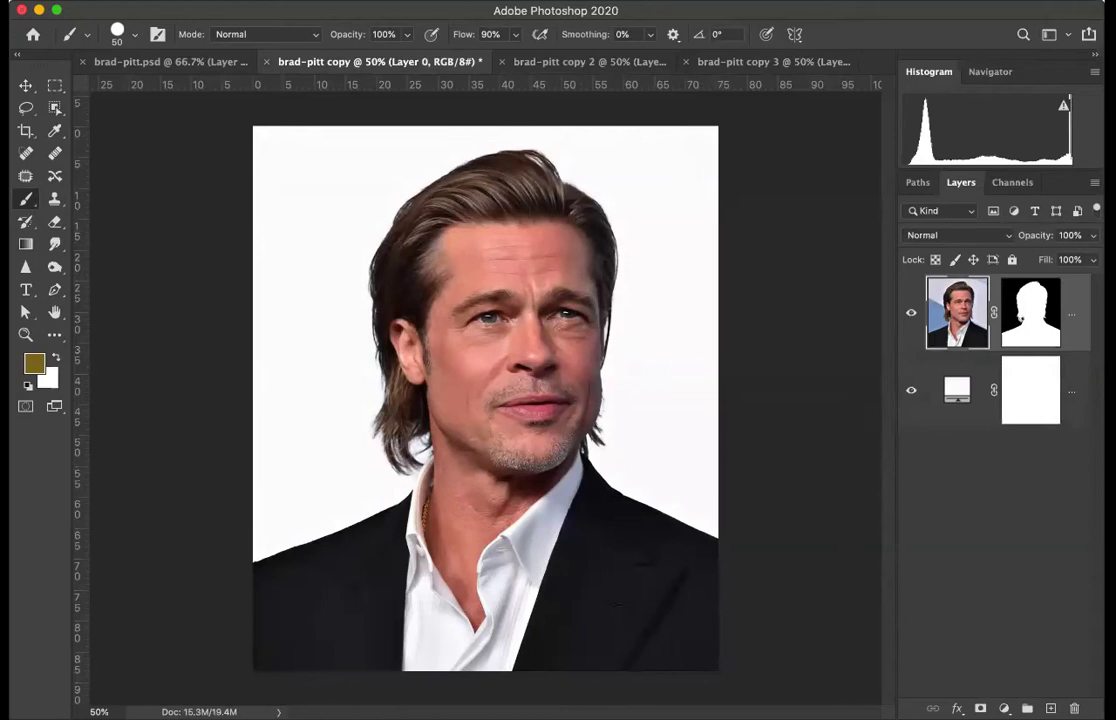
click(456, 75)
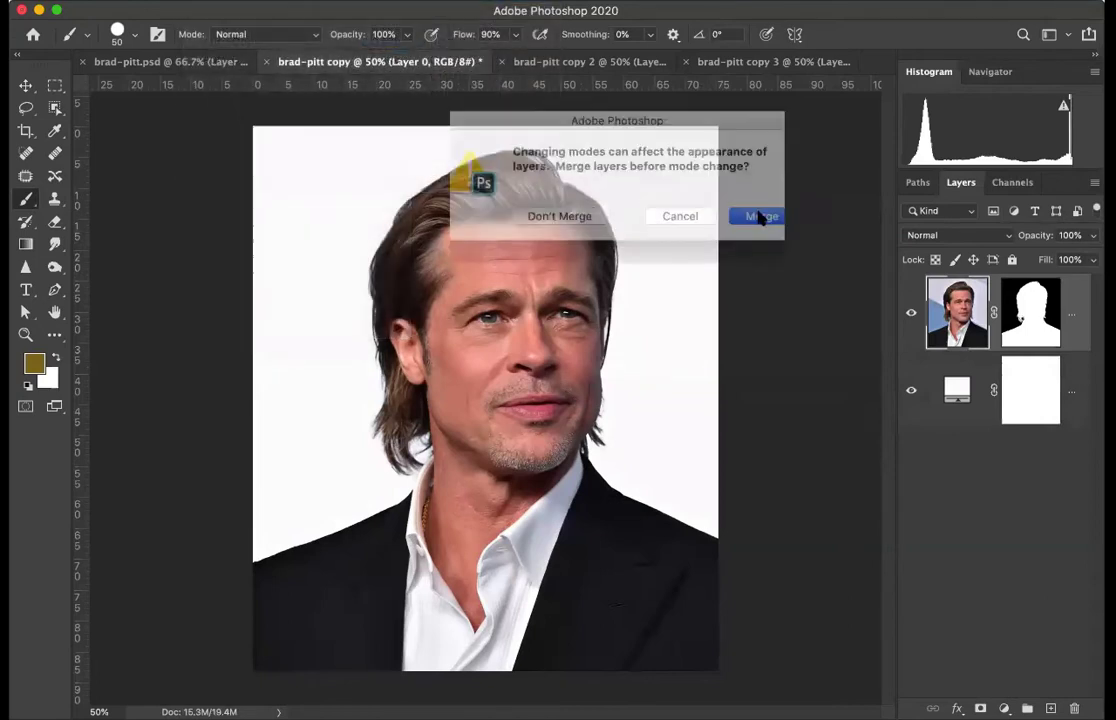
click(758, 219)
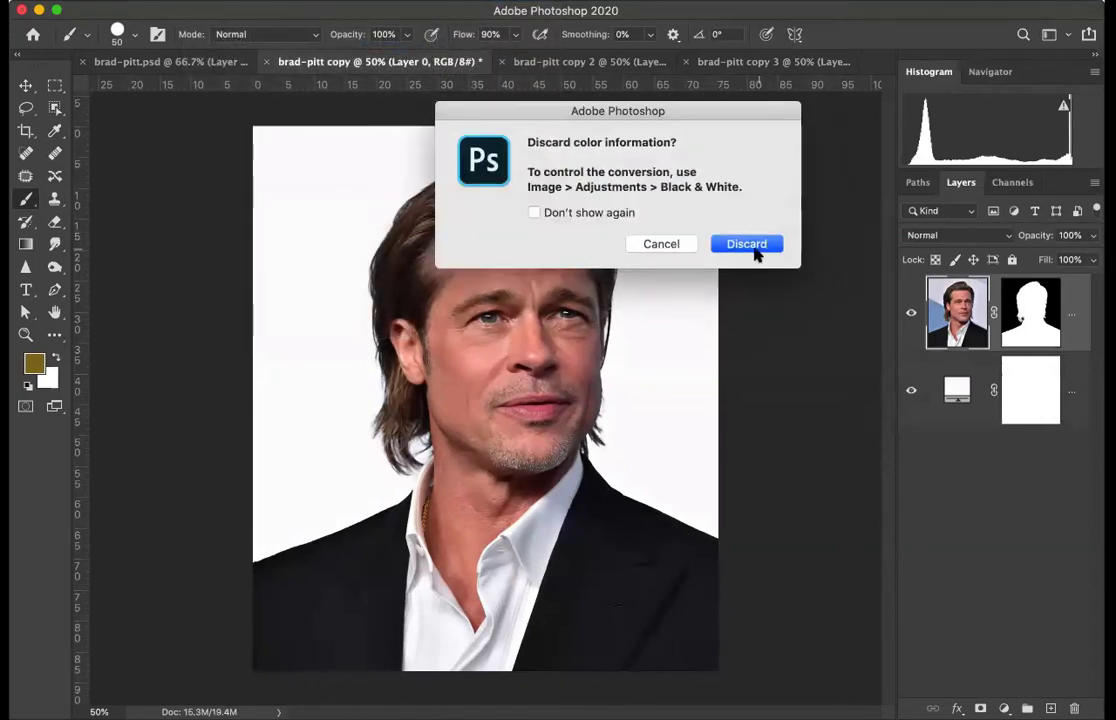
click(750, 246)
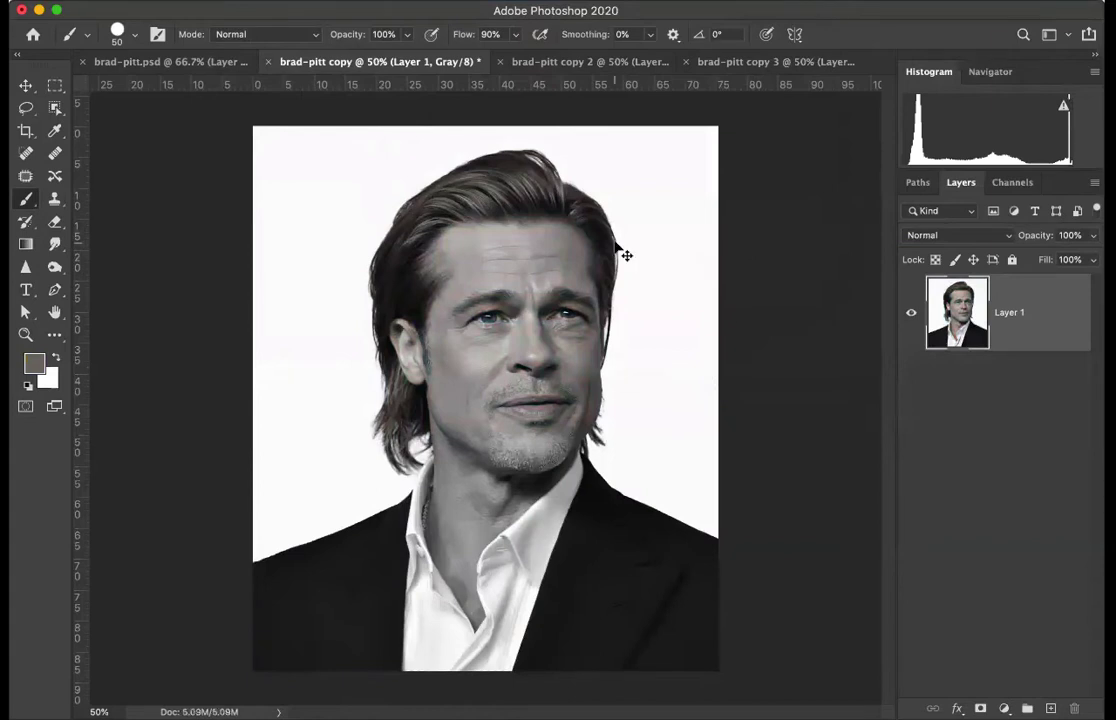
Apply Levels to the first portrait copy with input black at 120 and input white at 168
key(super+l)
drag(934, 237, 845, 240)
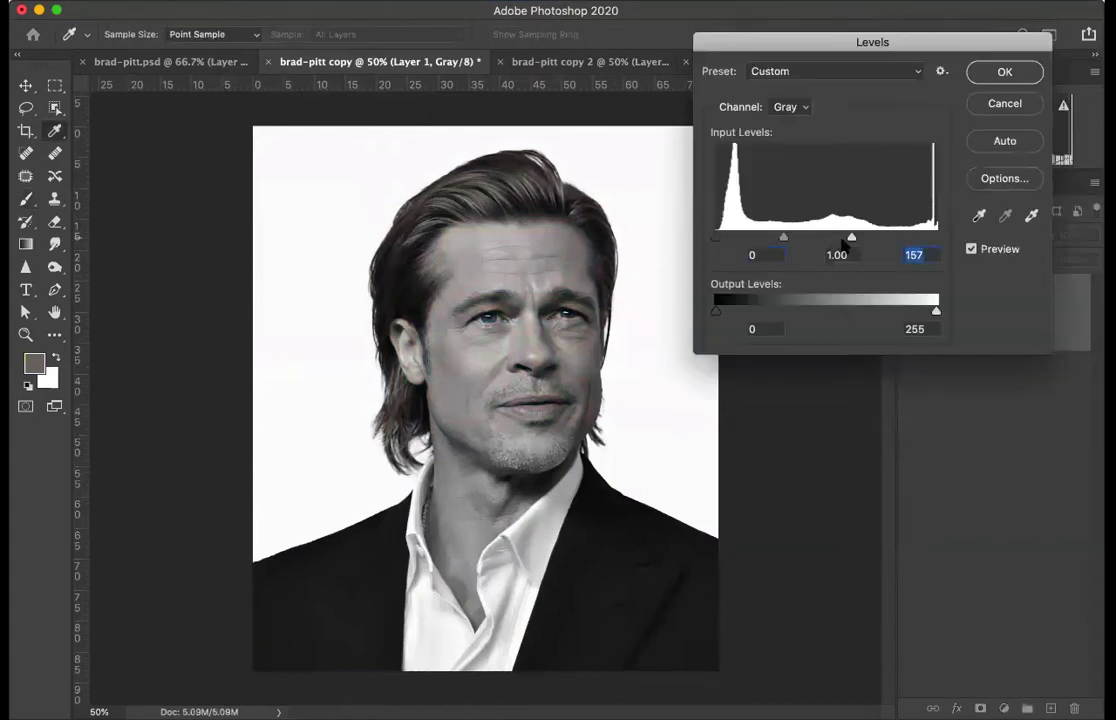
drag(716, 238, 817, 243)
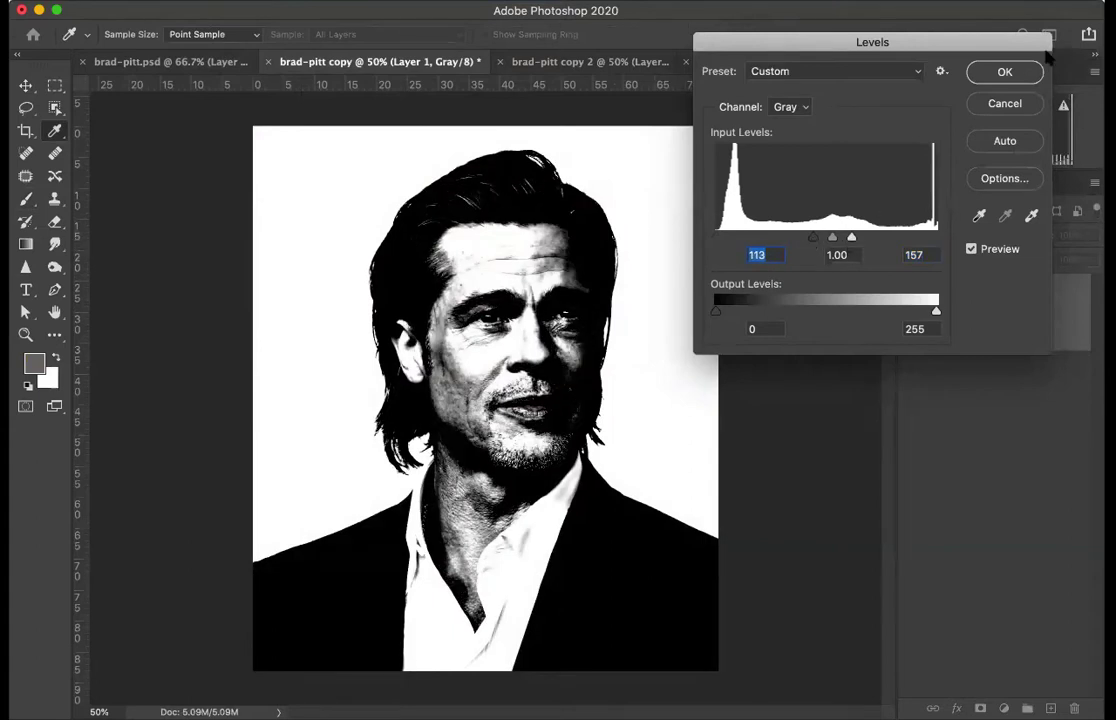
drag(815, 242, 862, 240)
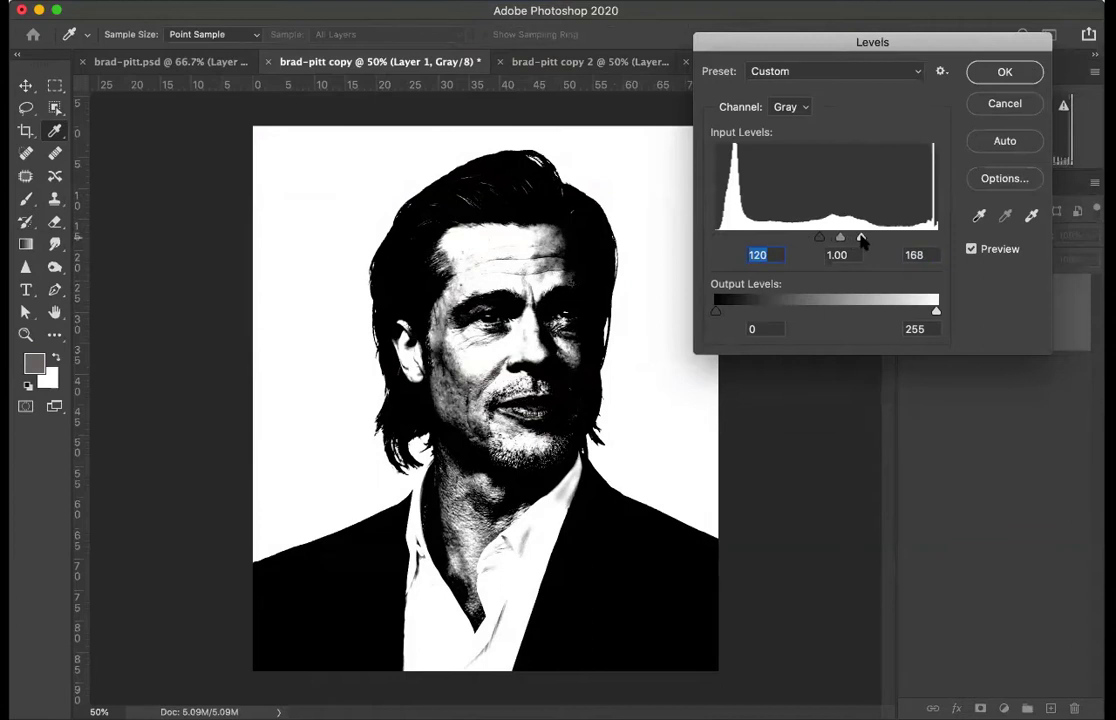
click(1005, 73)
key(b)
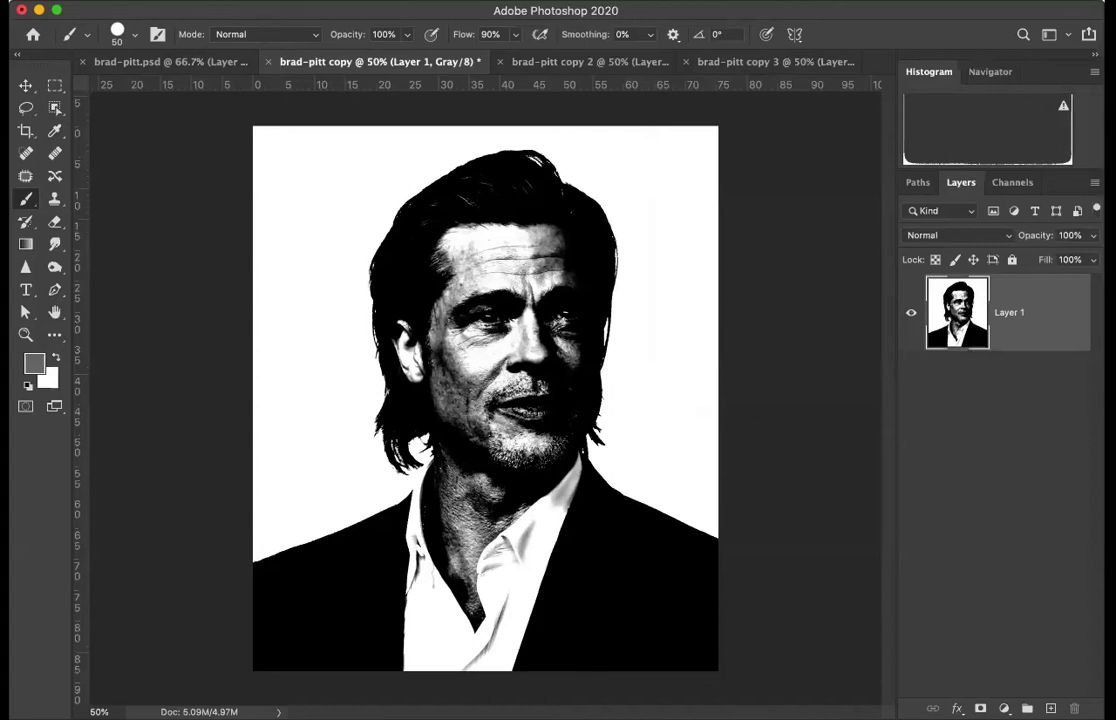
Try converting the first copy to Bitmap mode, flattening its layers, with 1000 pixels/inch output and the Halftone Screen method
mouse_move(300, 0)
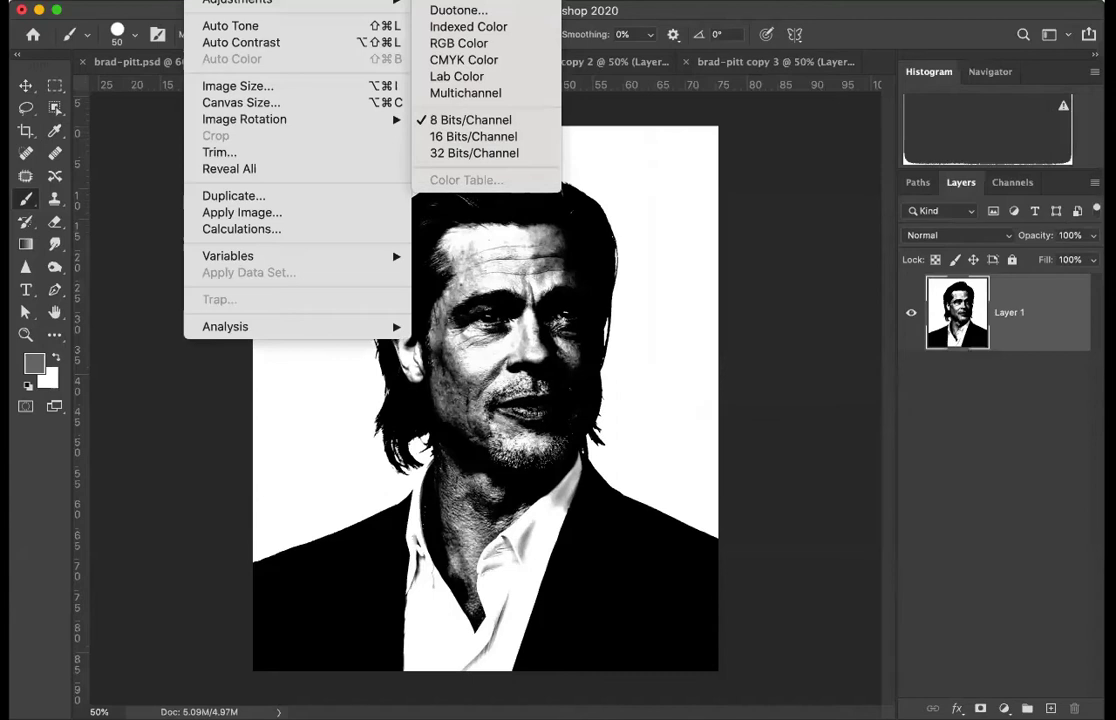
click(470, 0)
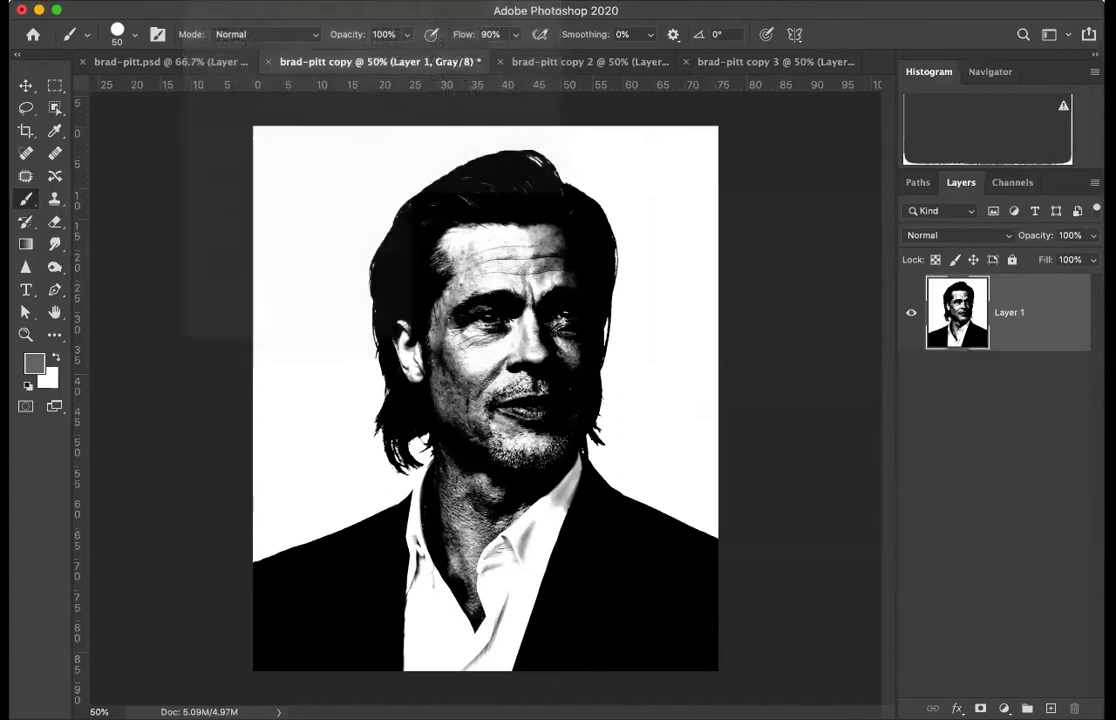
click(752, 217)
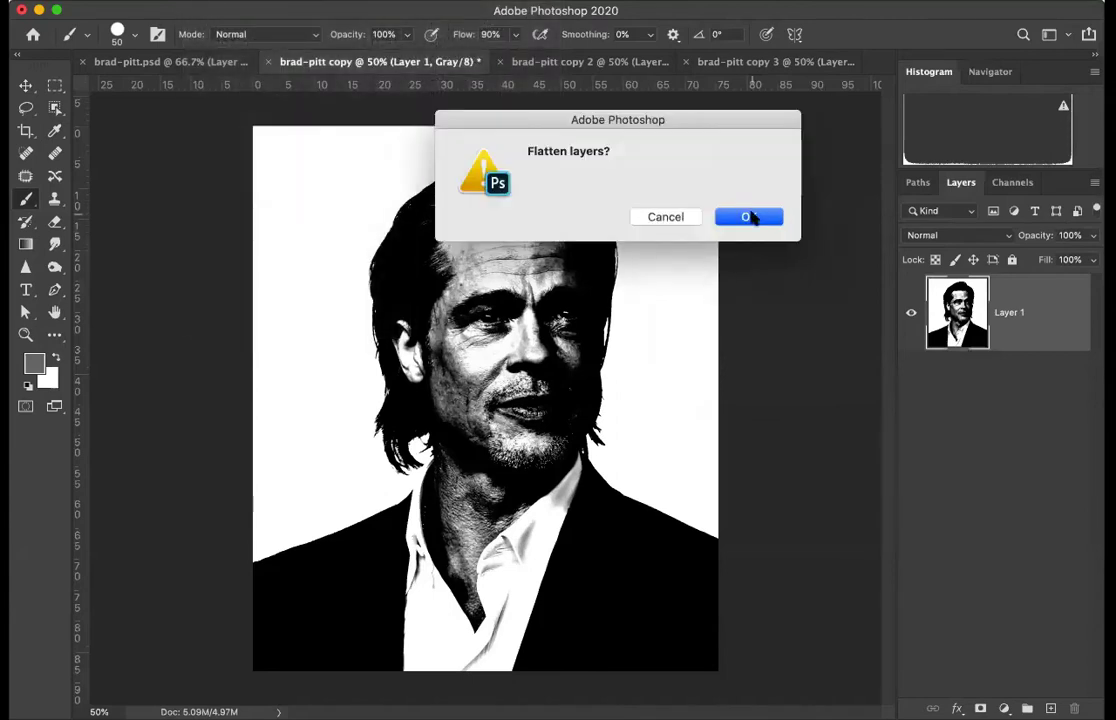
drag(805, 204, 476, 124)
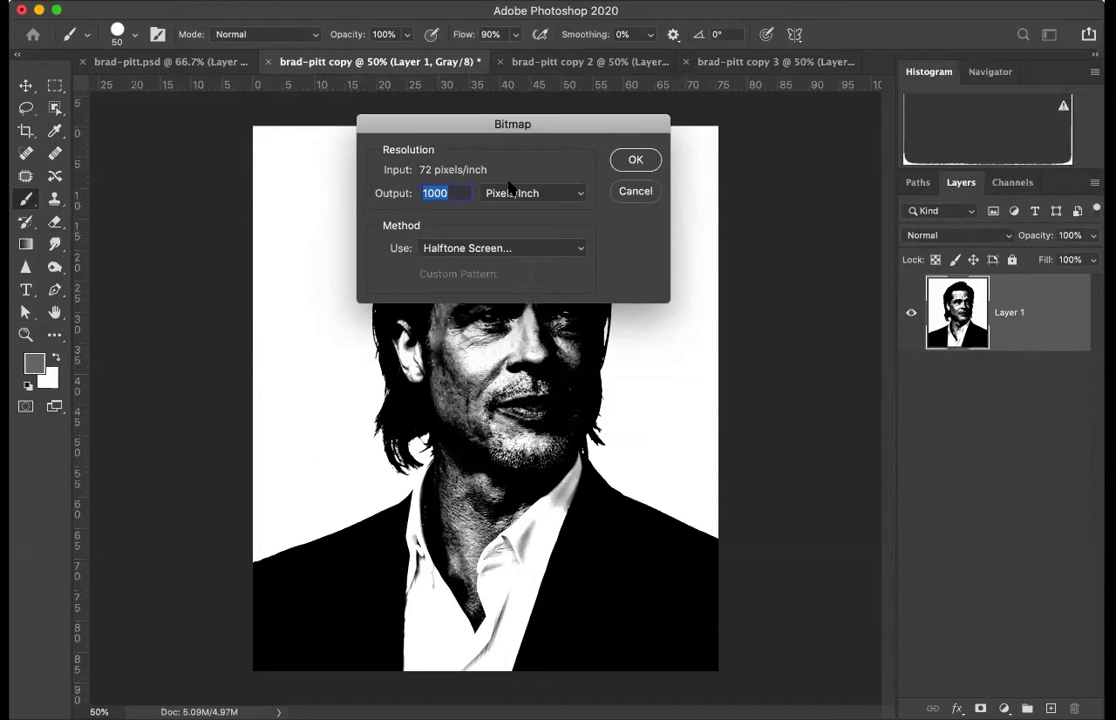
click(542, 252)
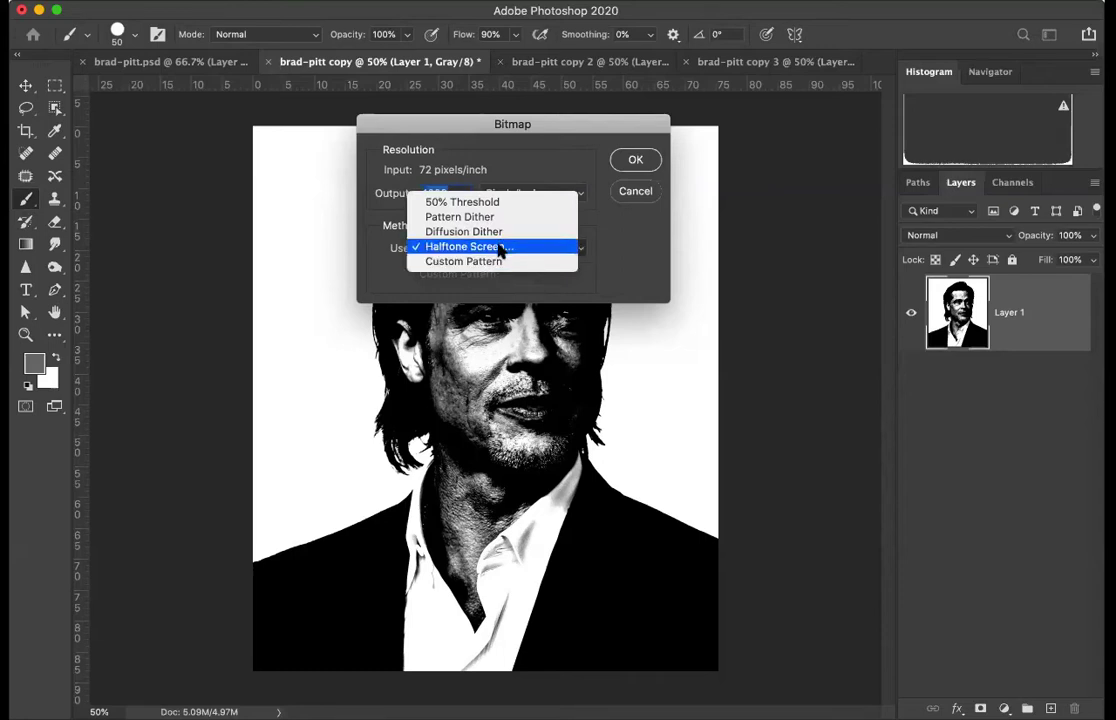
click(500, 251)
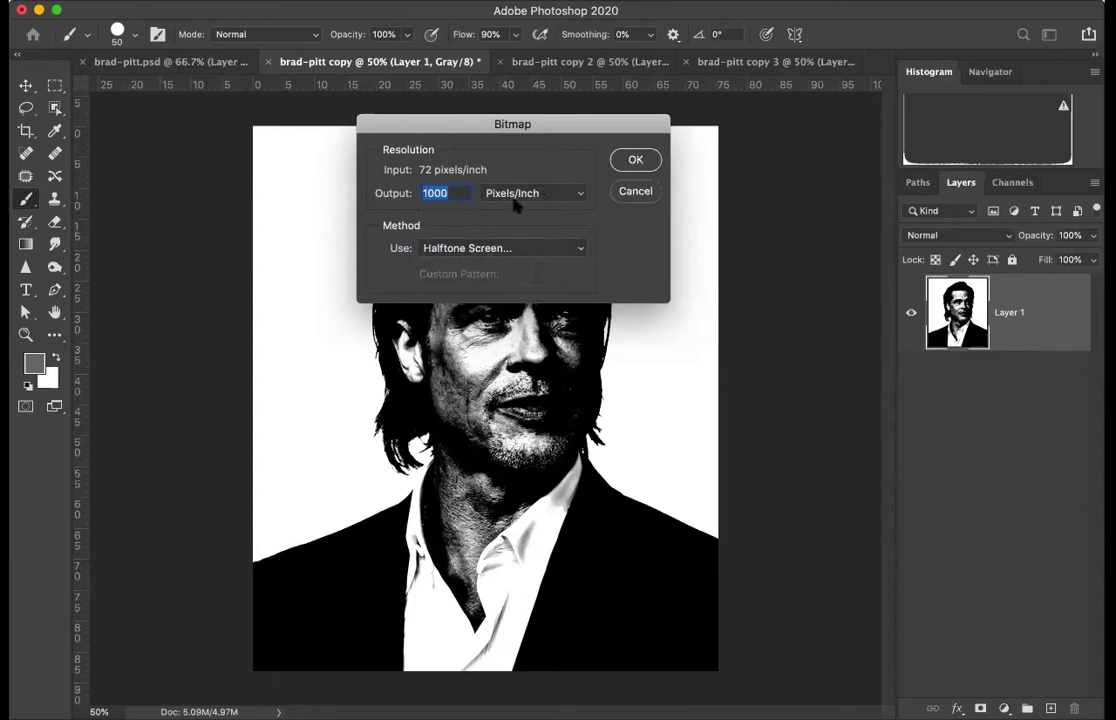
click(635, 160)
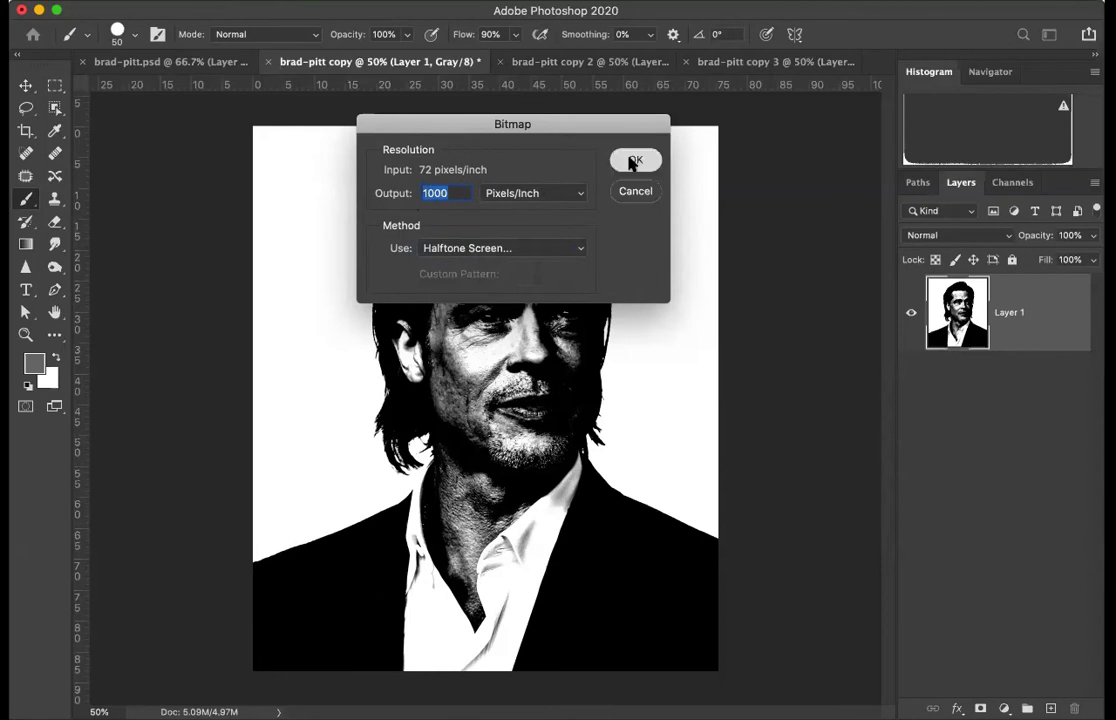
Apply a halftone screen with 25 lines/inch frequency, 45-degree angle and the Line shape
drag(760, 166, 486, 118)
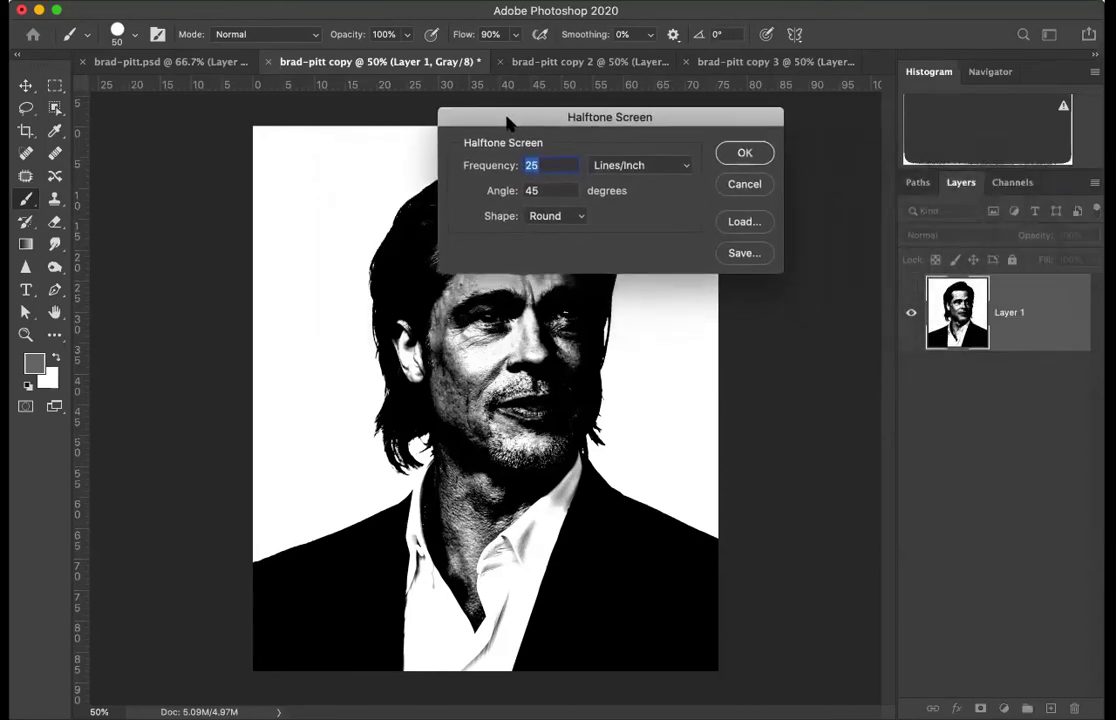
click(558, 215)
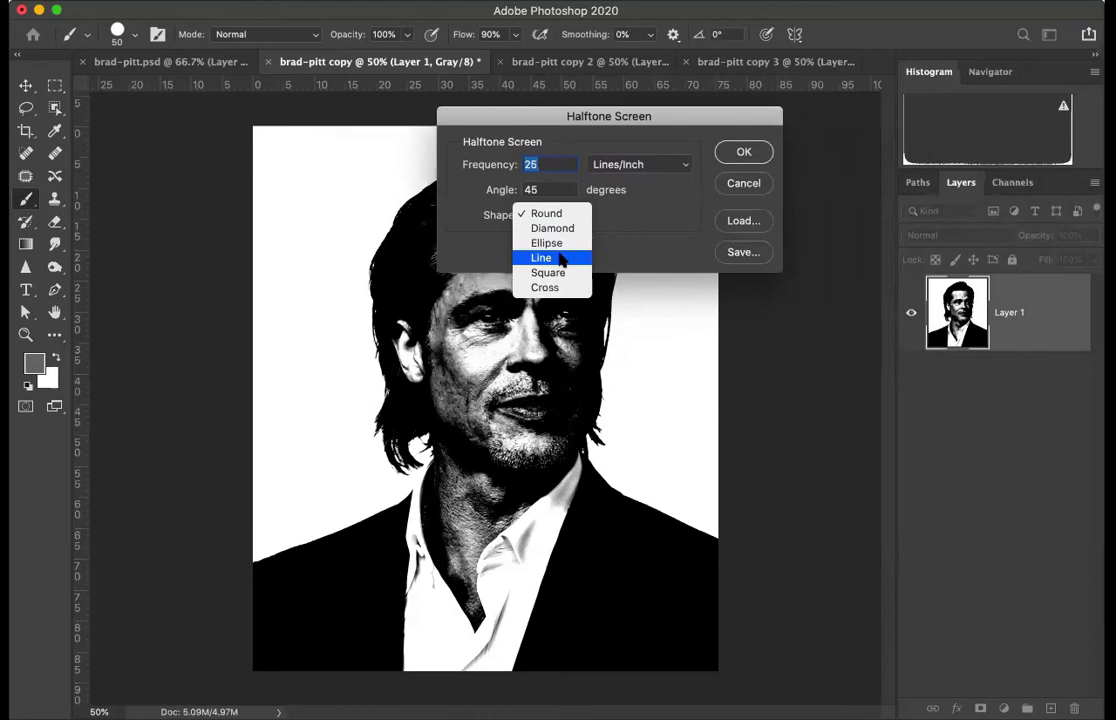
click(561, 259)
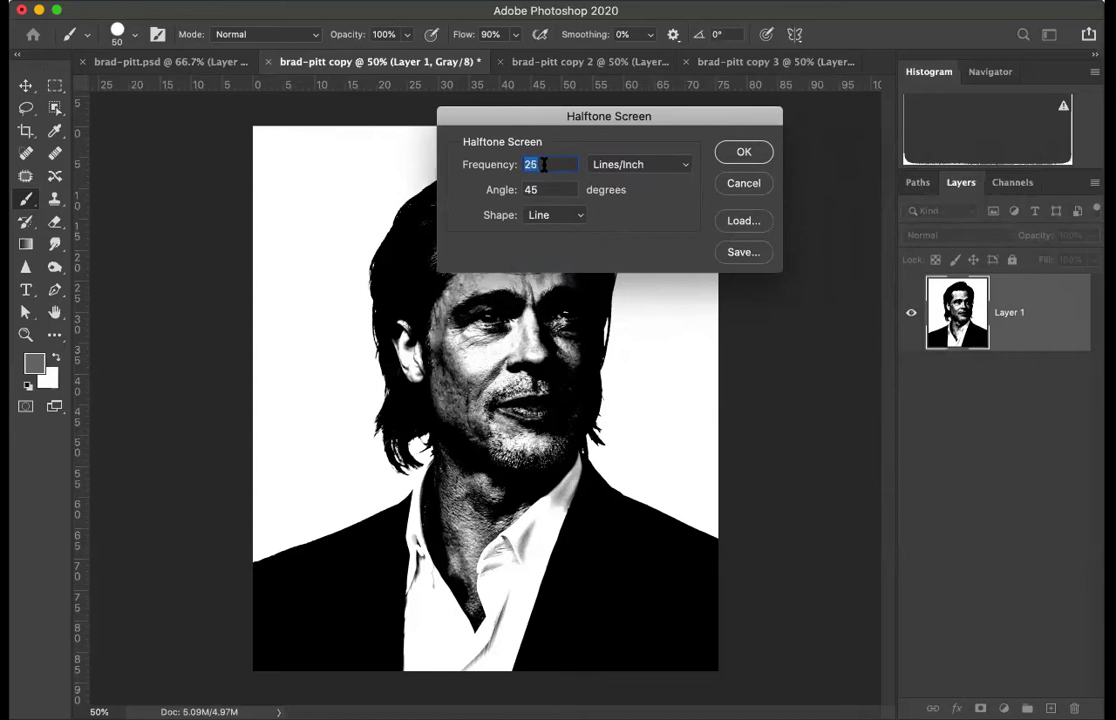
click(743, 153)
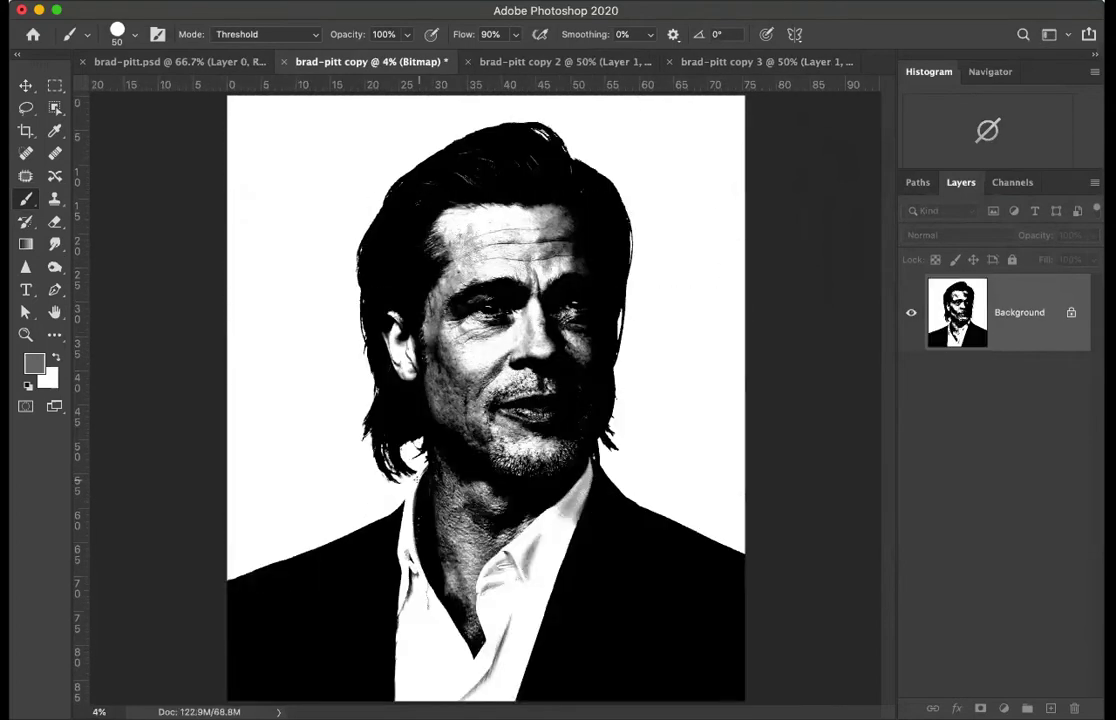
Examine the halftone lines around the cheek and mouth up close, and undo the Bitmap conversion
key(super+equal)
key(super+equal)
key(super+equal)
key(super+equal)
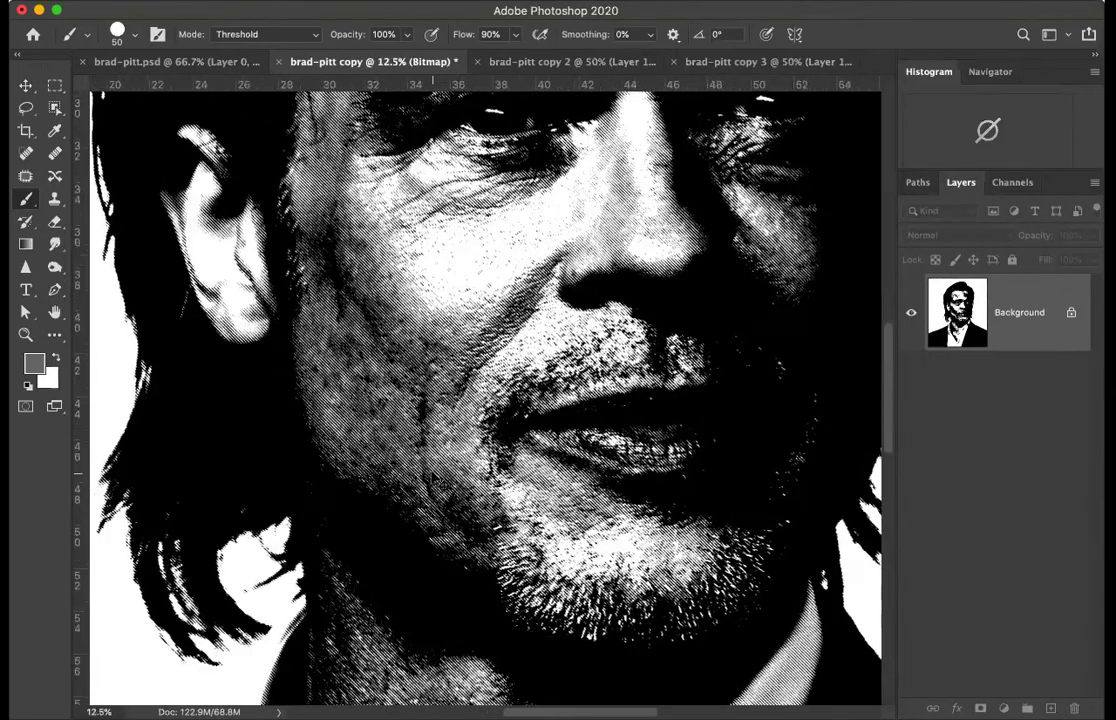
key(super+equal)
key(super+equal)
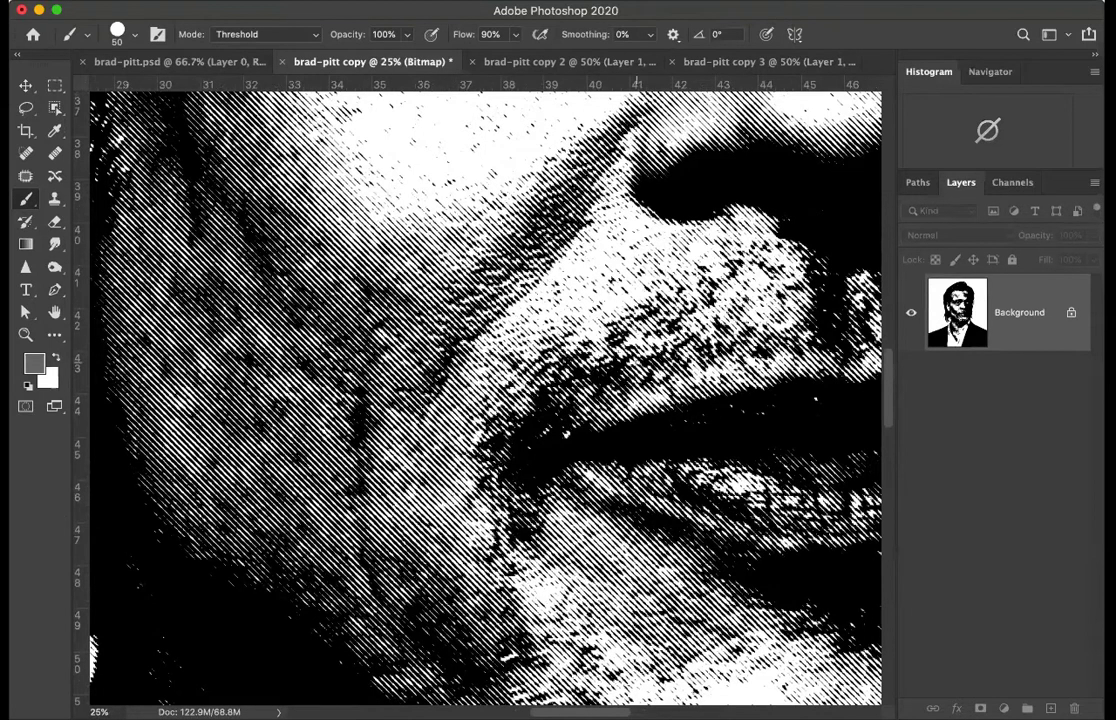
key(super+equal)
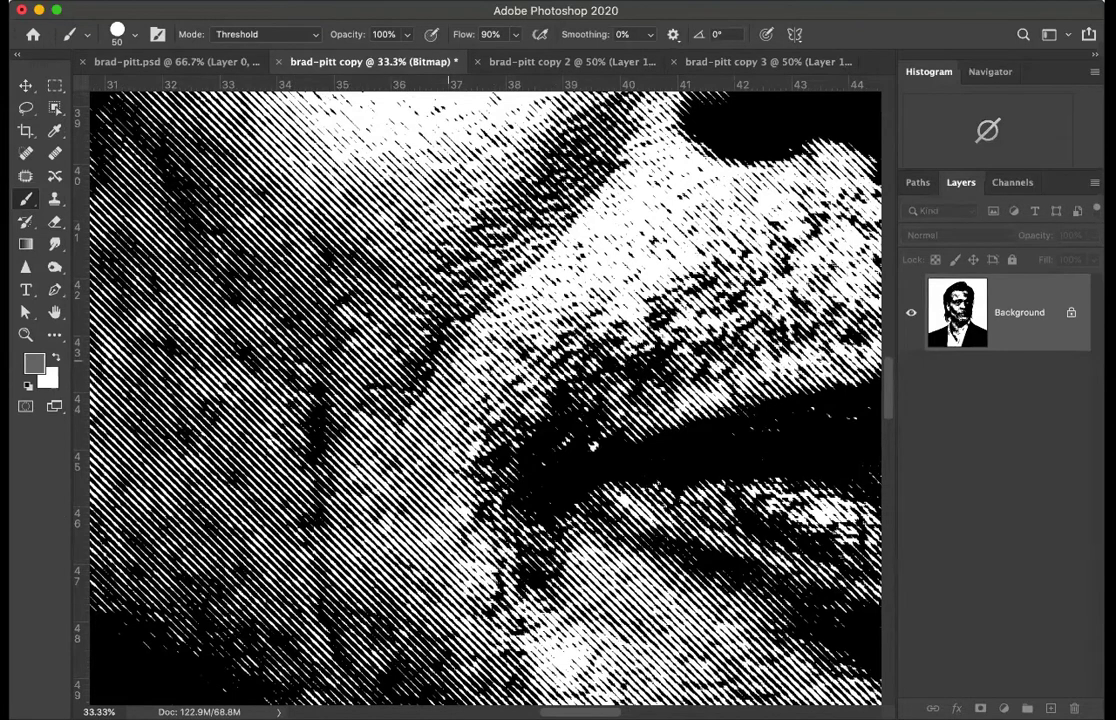
key(super+minus)
key(super+minus)
key(super+minus)
key(super+minus)
key(super+minus)
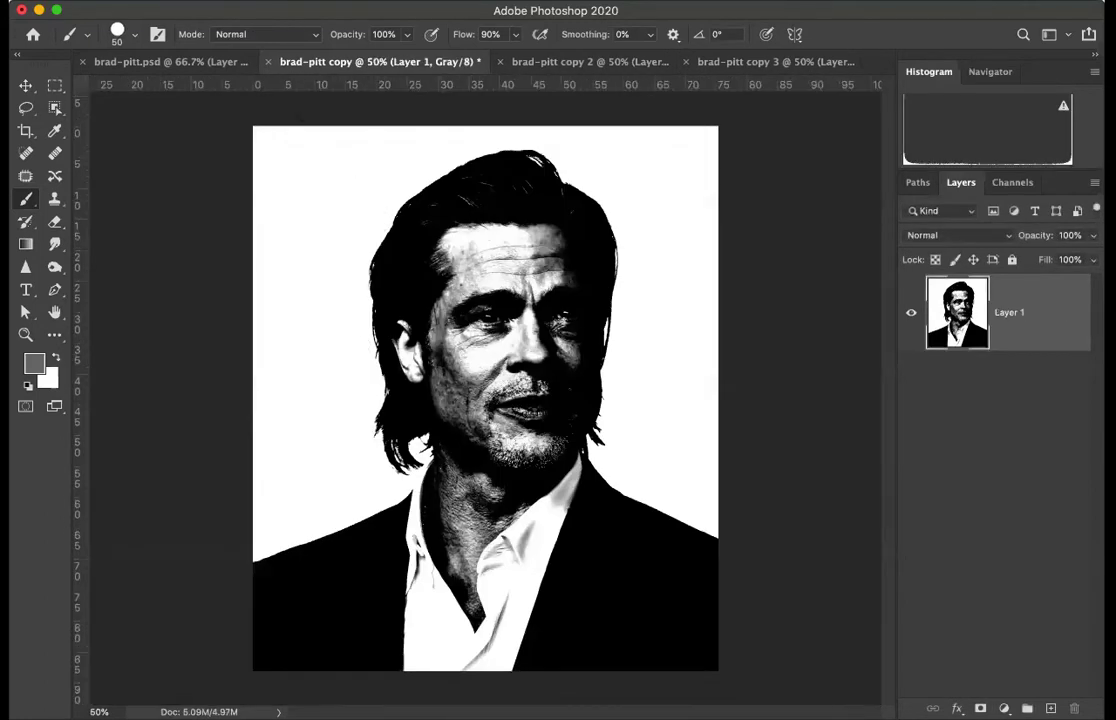
Try converting the flattened copy to a 1000 pixels/inch Bitmap with a 5 lines/inch, 45-degree Line halftone screen
click(205, 0)
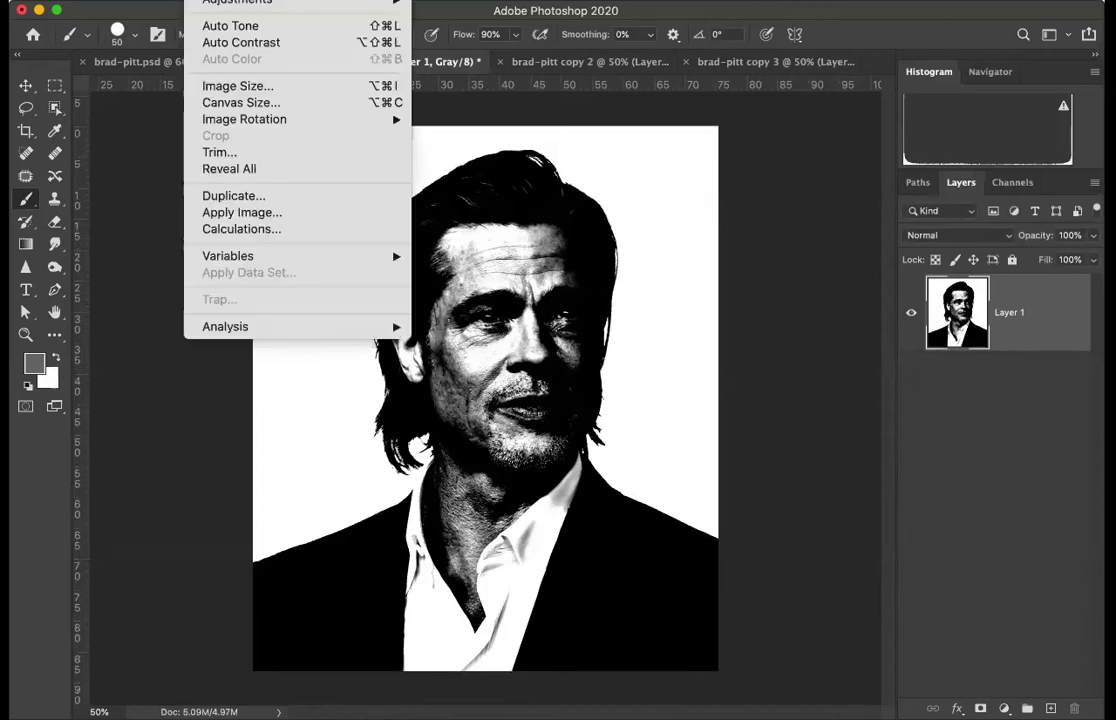
mouse_move(240, 0)
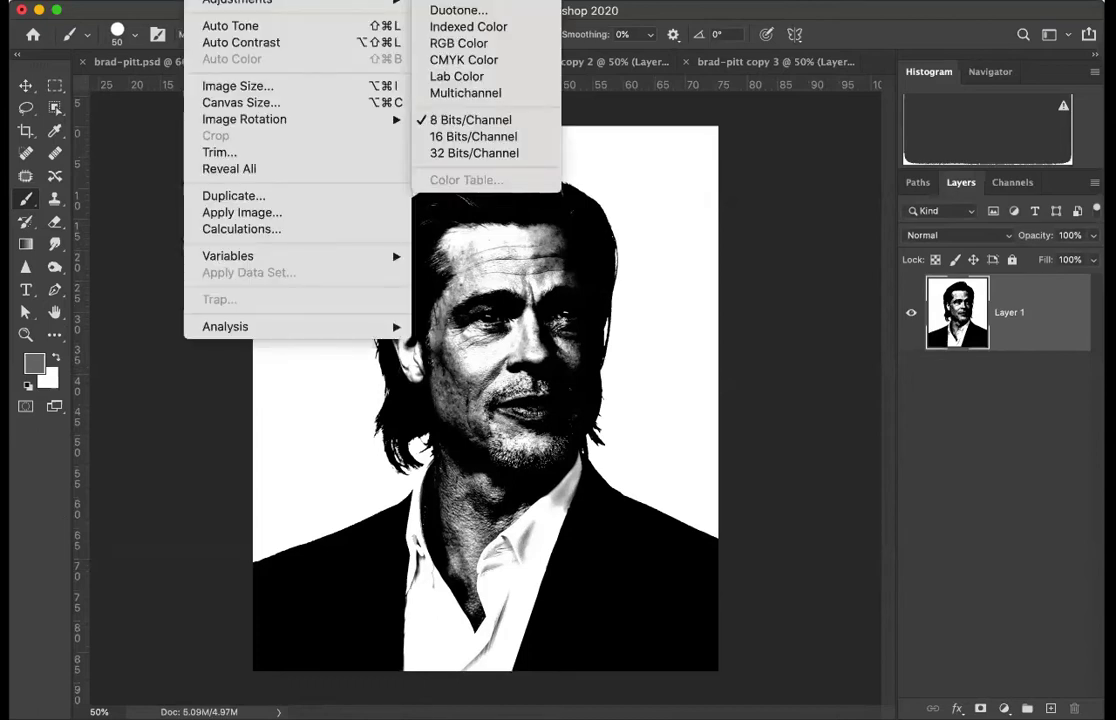
click(460, 0)
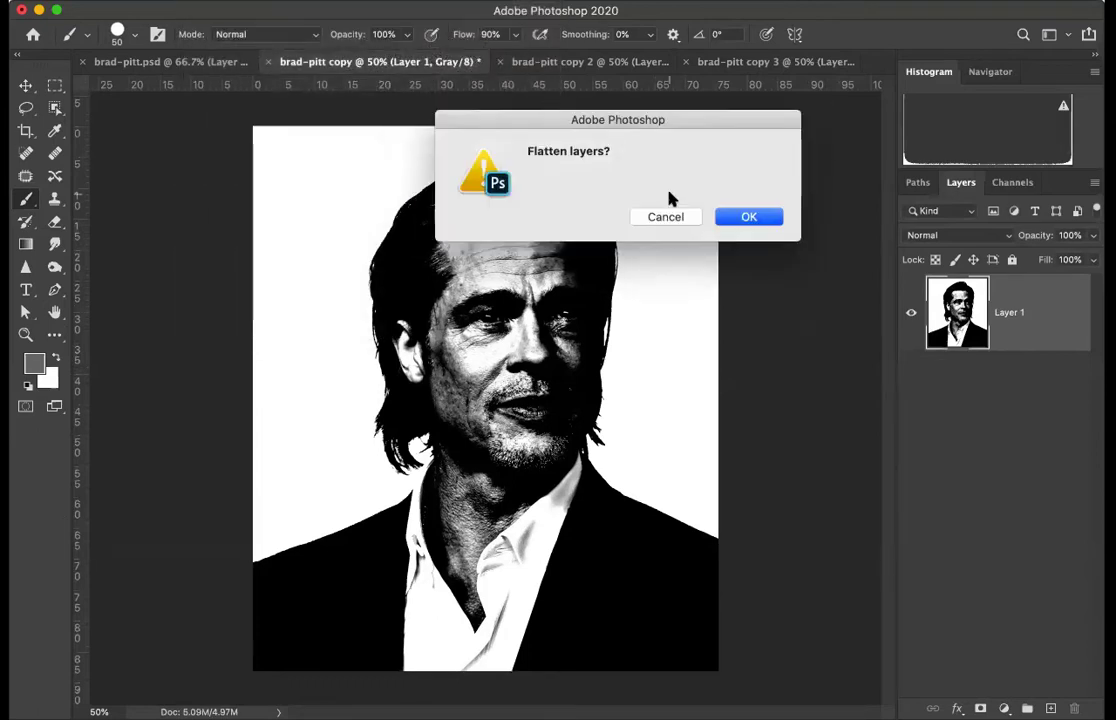
click(749, 216)
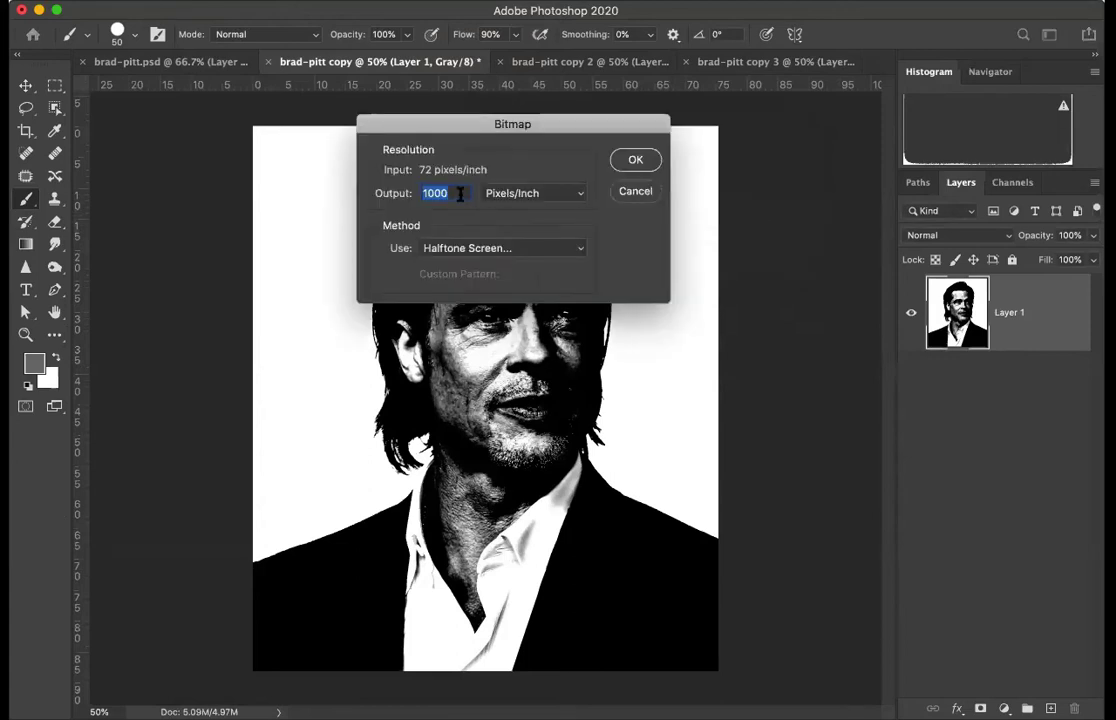
click(635, 160)
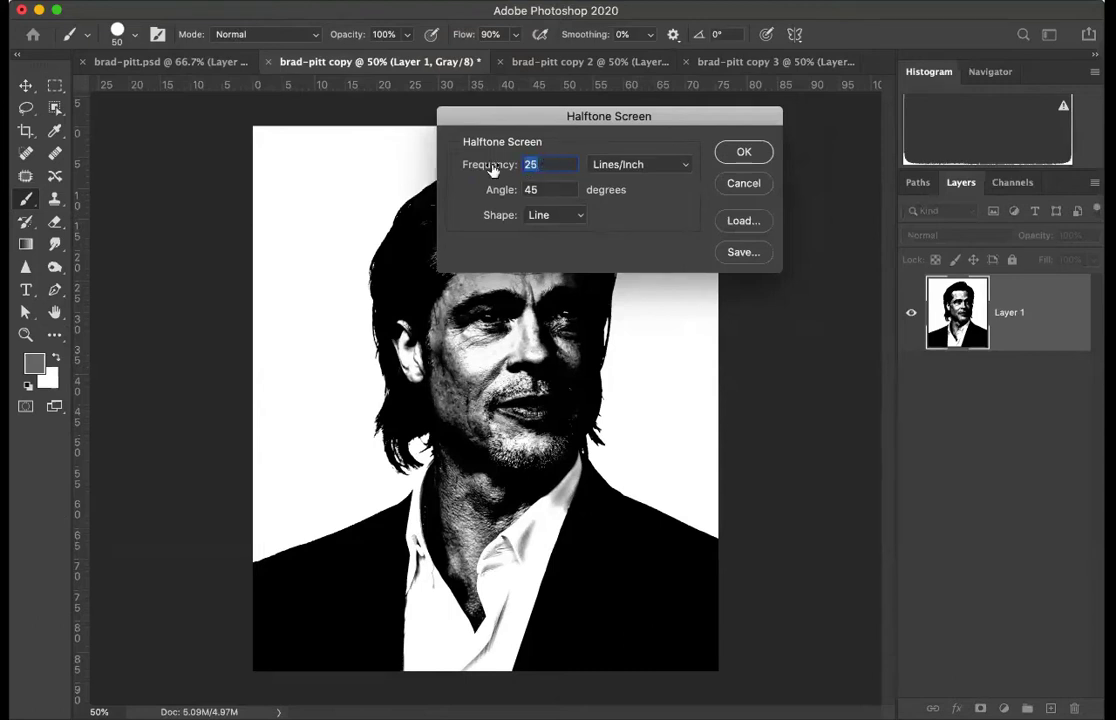
text(5)
click(750, 153)
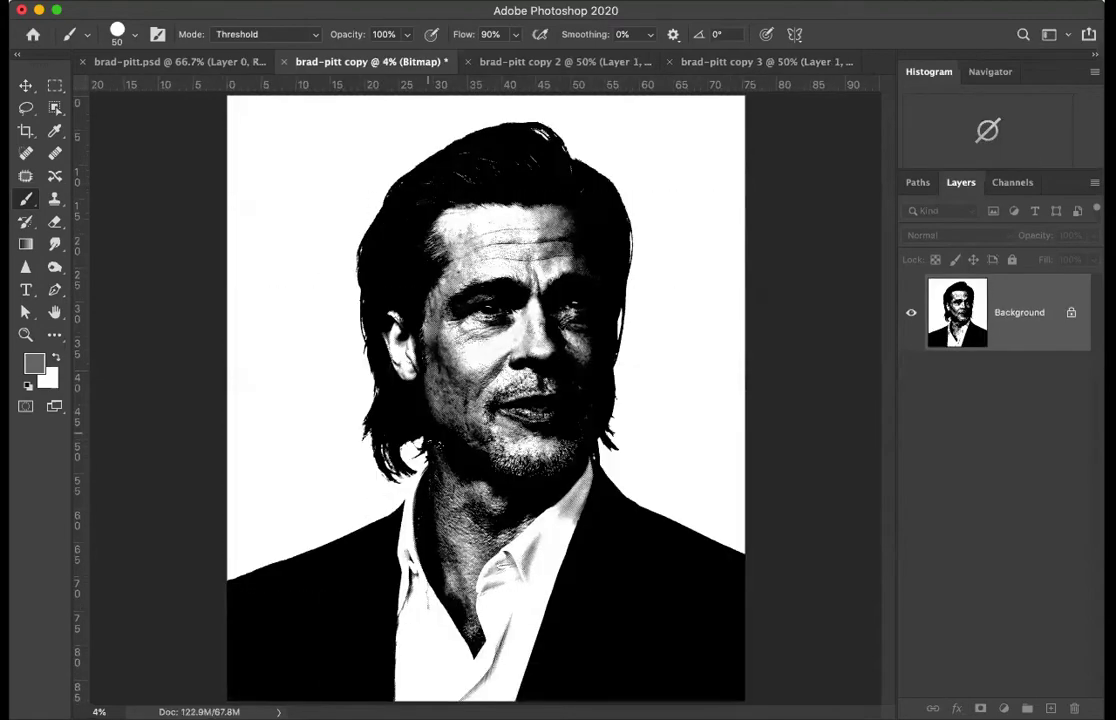
Examine the coarser halftone lines across the face up close
key(super+equal)
key(super+equal)
key(super+equal)
key(super+equal)
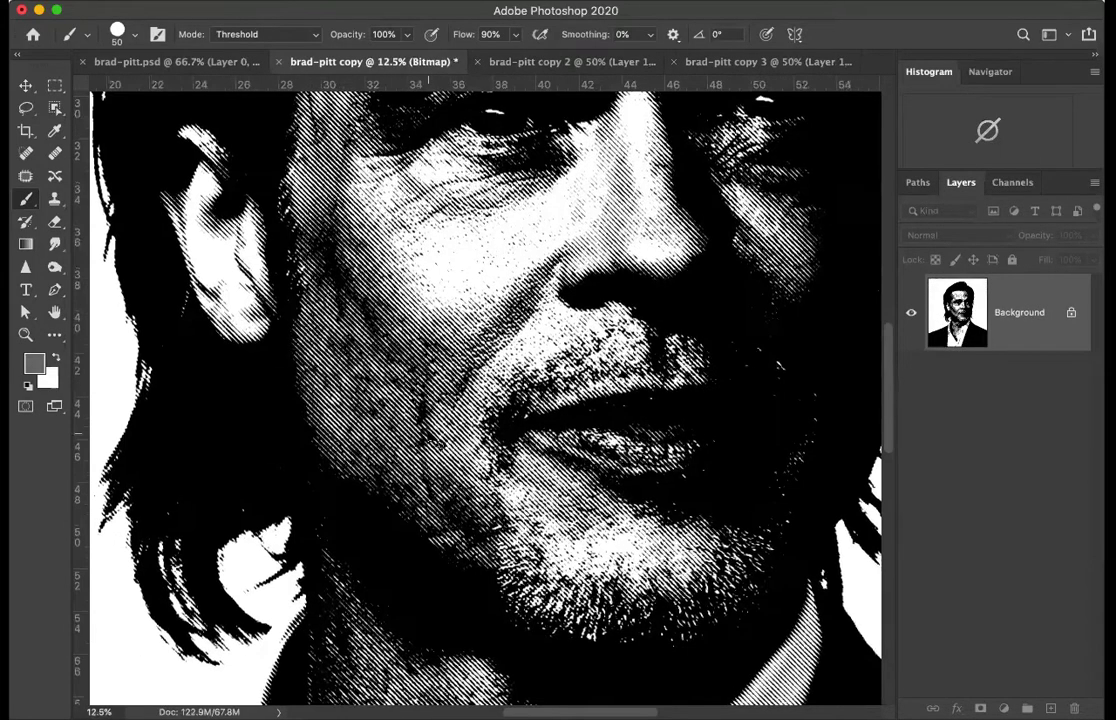
key(super+equal)
key(super+equal)
key(super+equal)
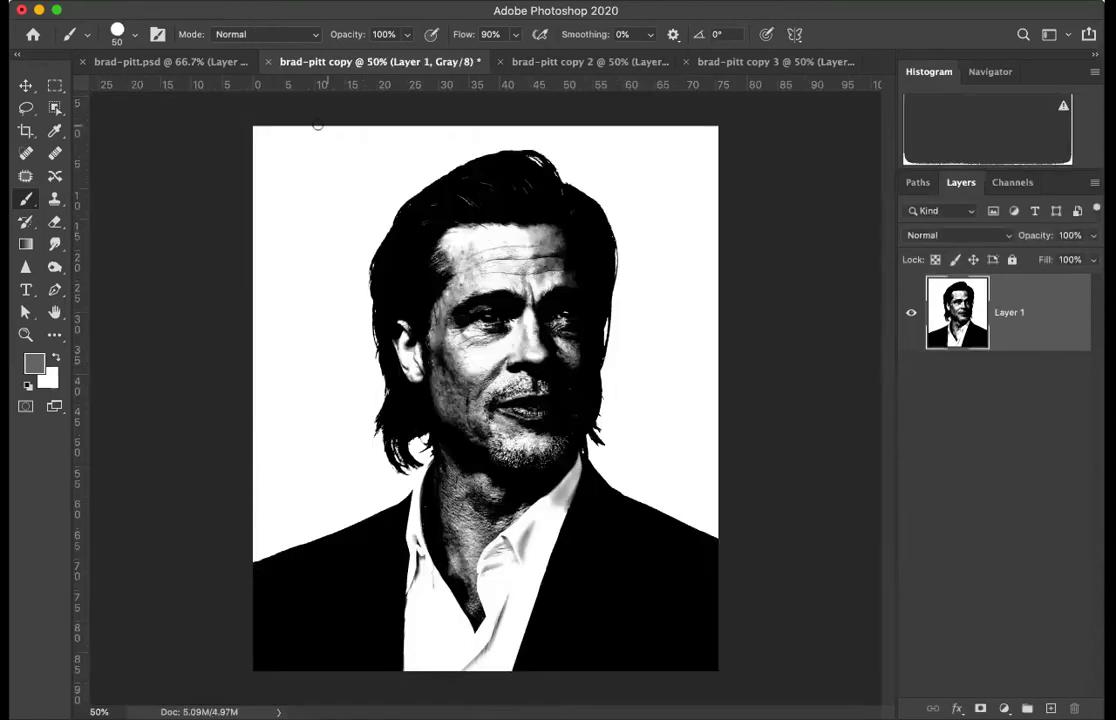
Try flattening and converting the copy to Bitmap at 500 pixels/inch, using a Line halftone screen at 5 lines/inch and 45 degrees
click(205, 0)
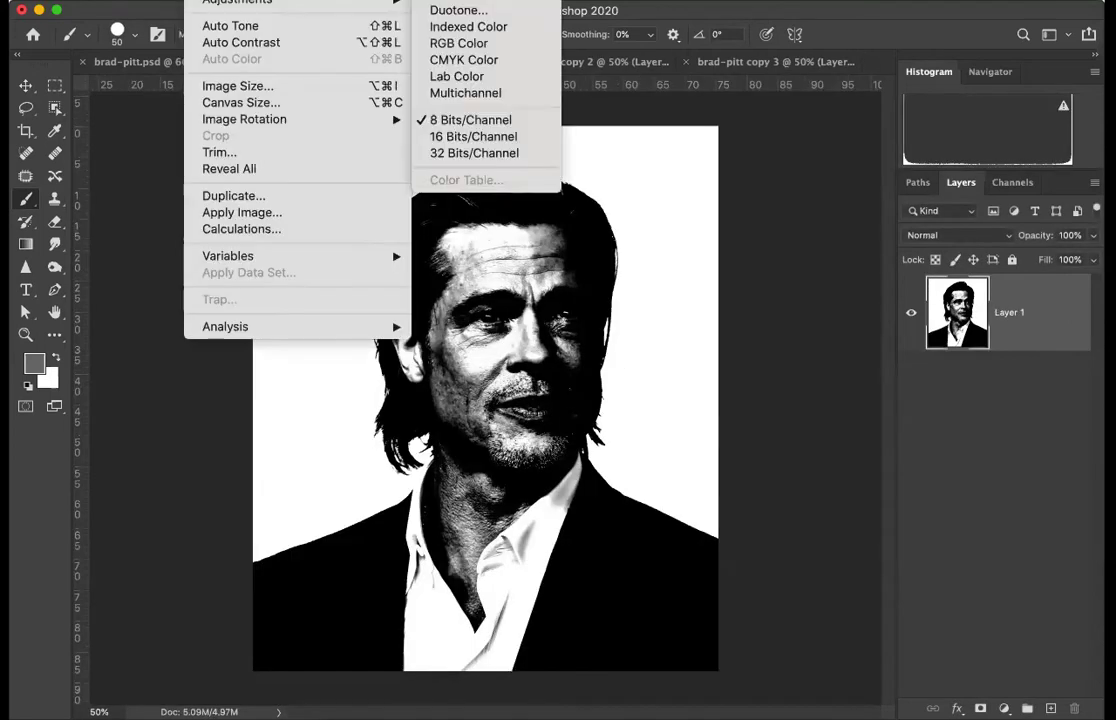
click(458, 1)
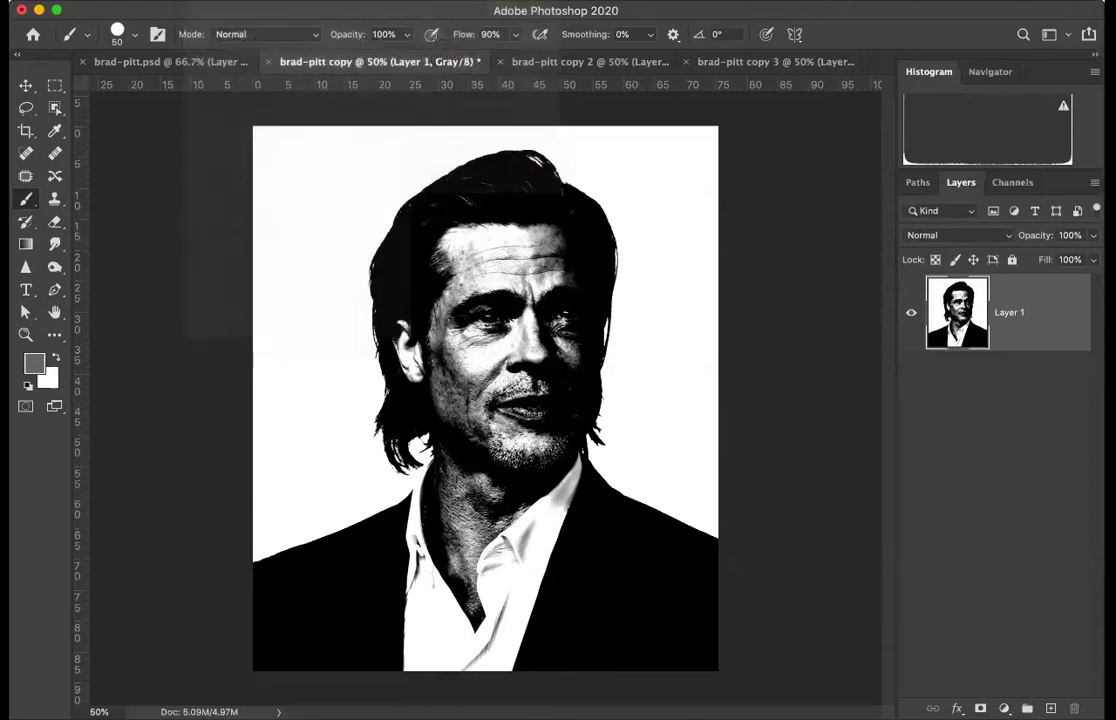
click(745, 216)
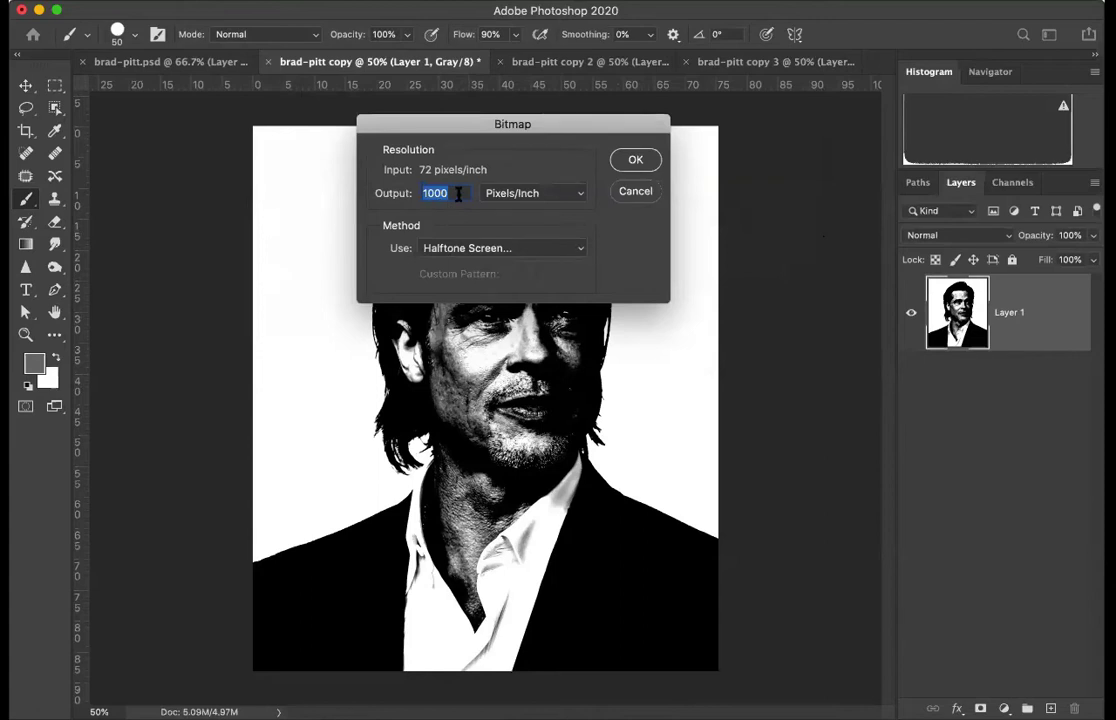
text(500)
click(637, 160)
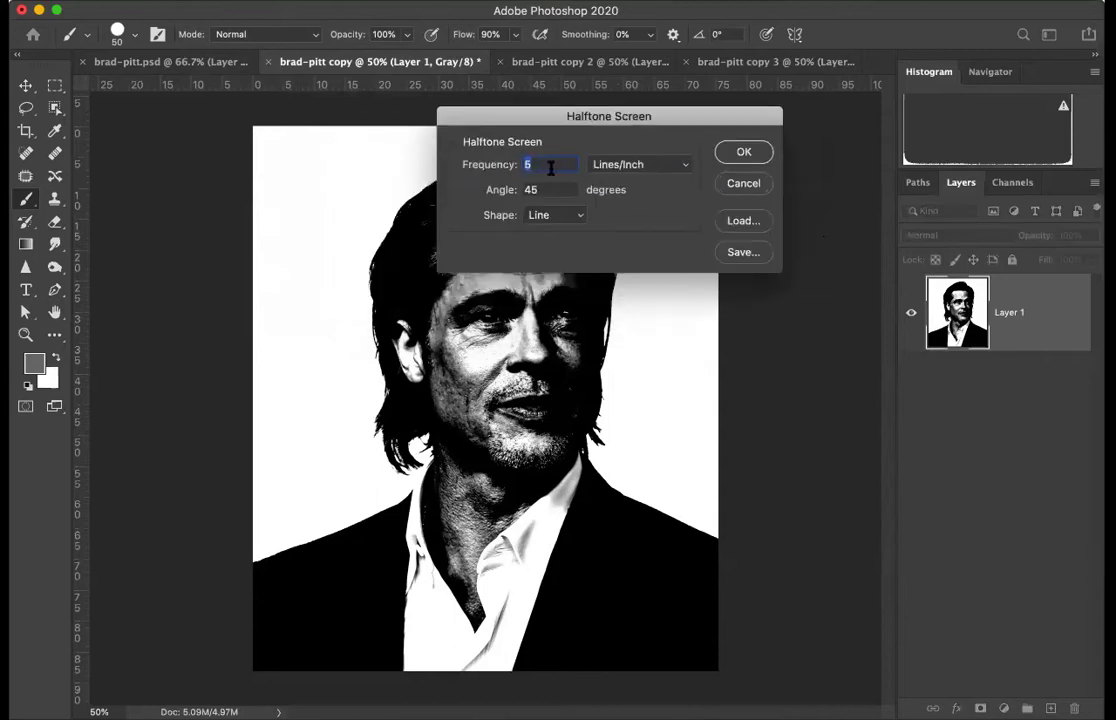
click(752, 153)
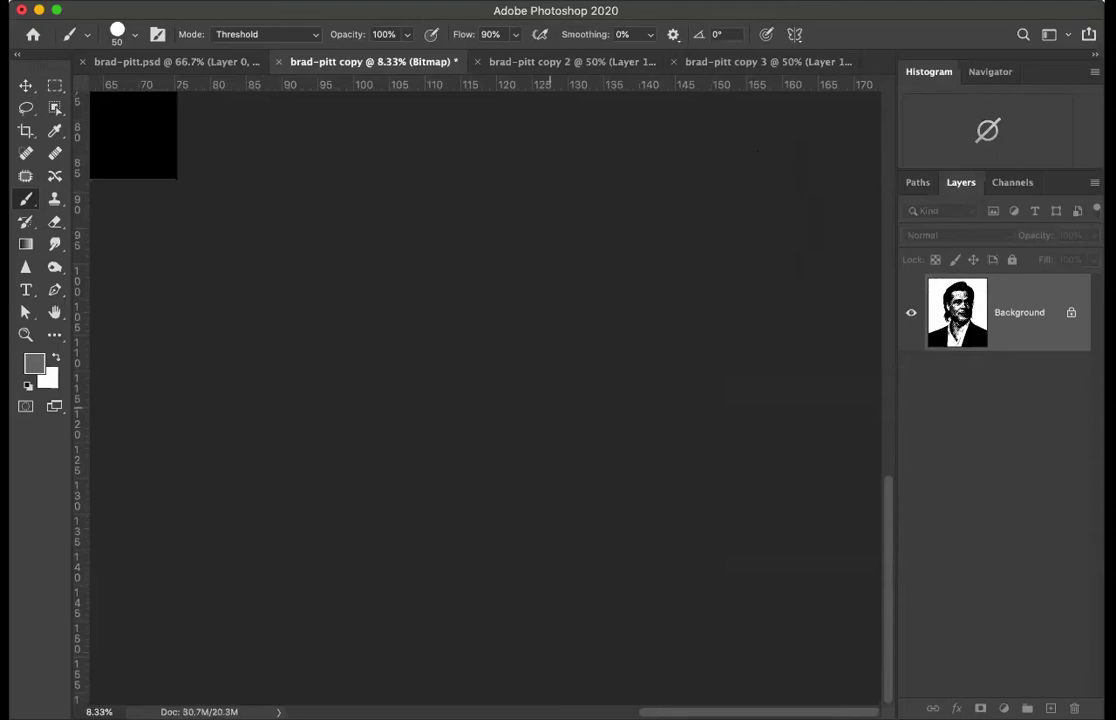
Examine the 500 pixels/inch halftone result as a whole and close up around the nose and mouth
key(super+minus)
key(super+minus)
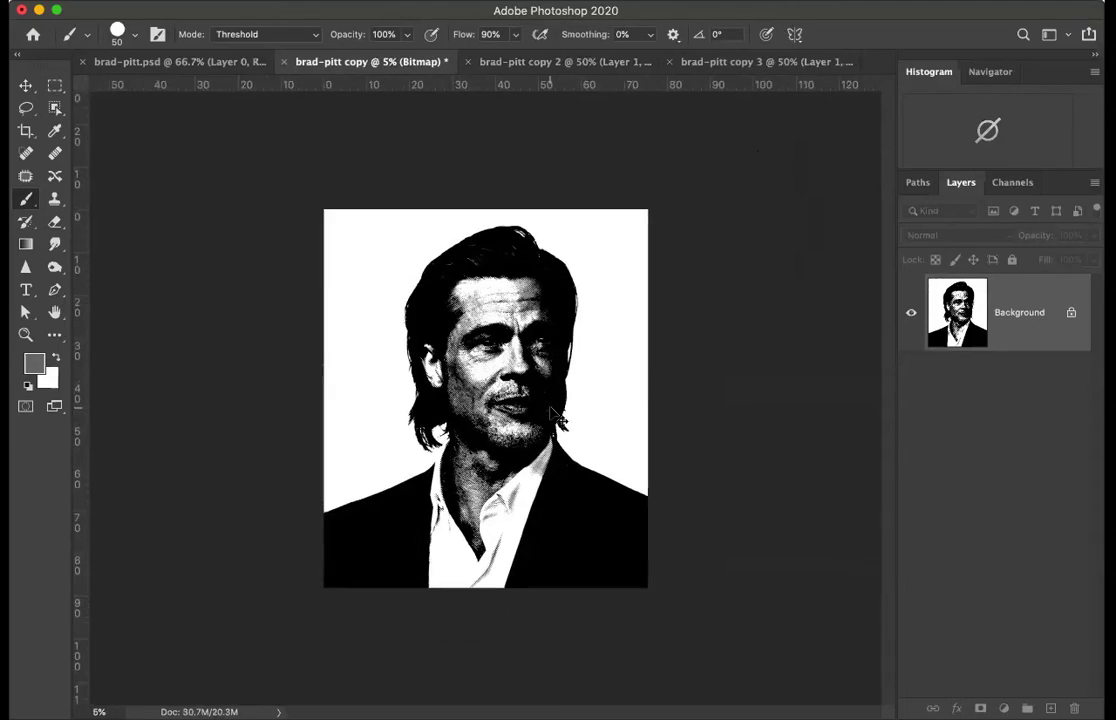
key(super+plus)
key(super+plus)
key(super+plus)
key(super+plus)
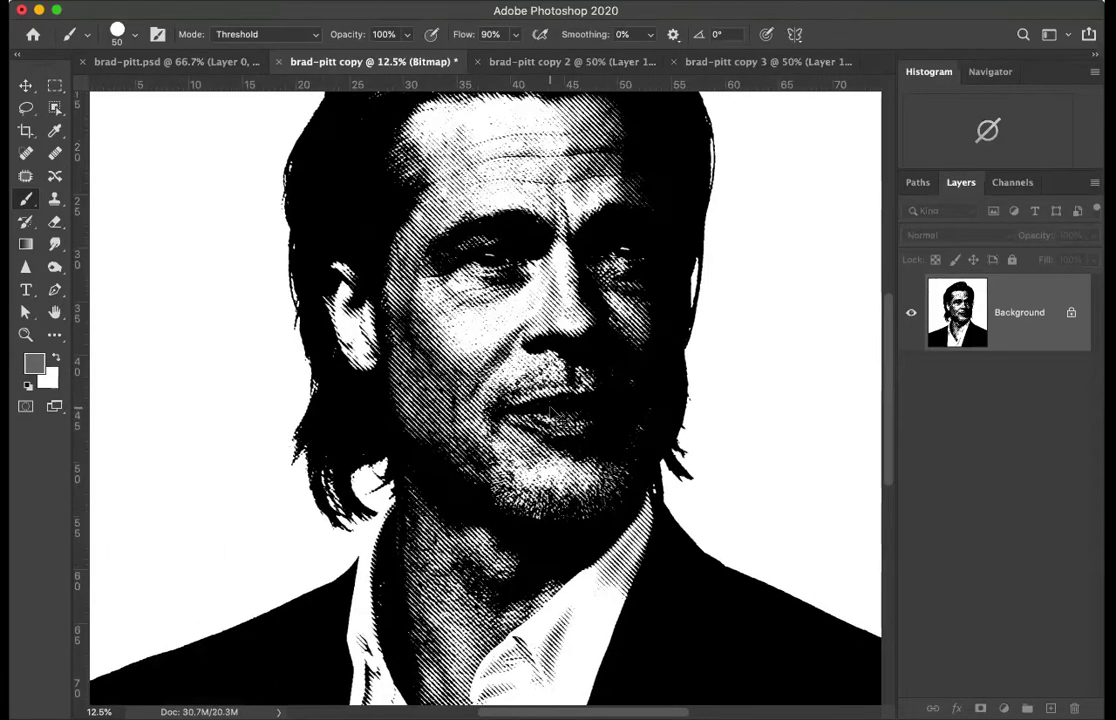
key(super+plus)
key(super+plus)
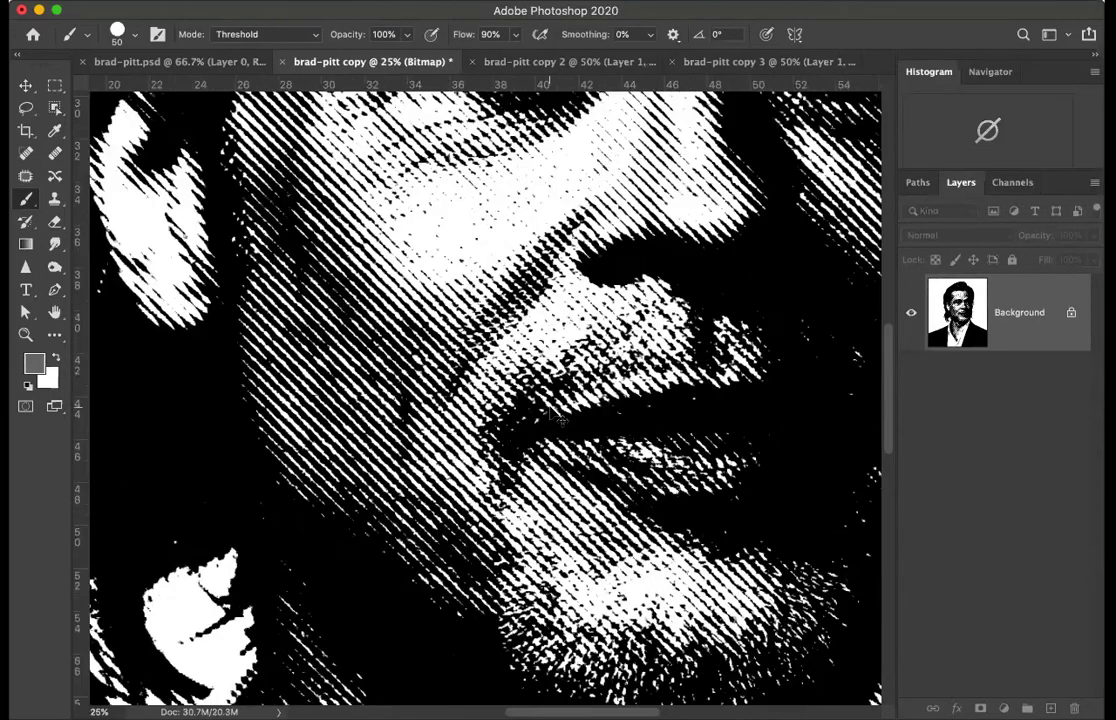
key(super+plus)
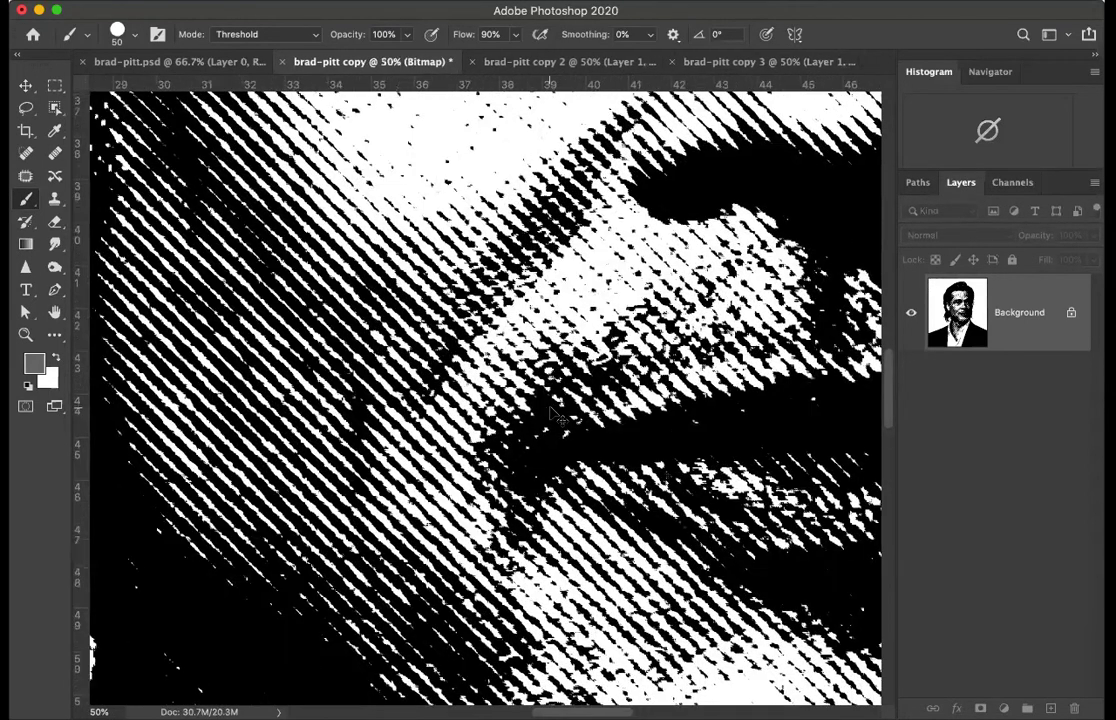
key(super+minus)
key(super+minus)
key(super+minus)
key(super+minus)
key(super+minus)
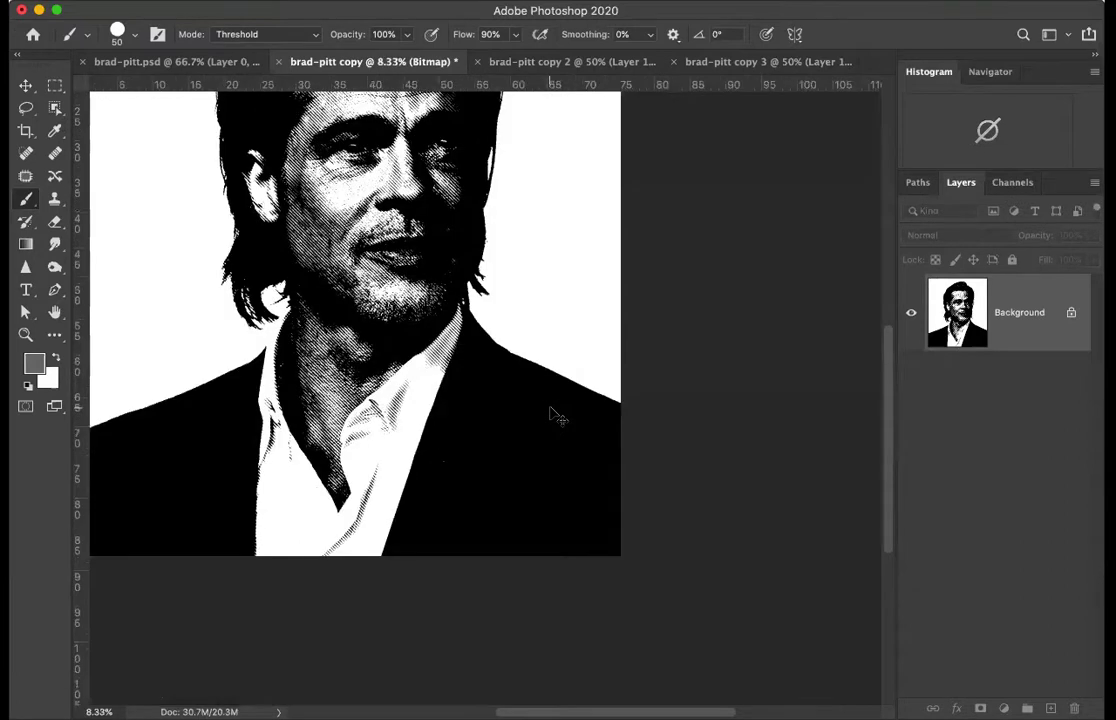
key(super+minus)
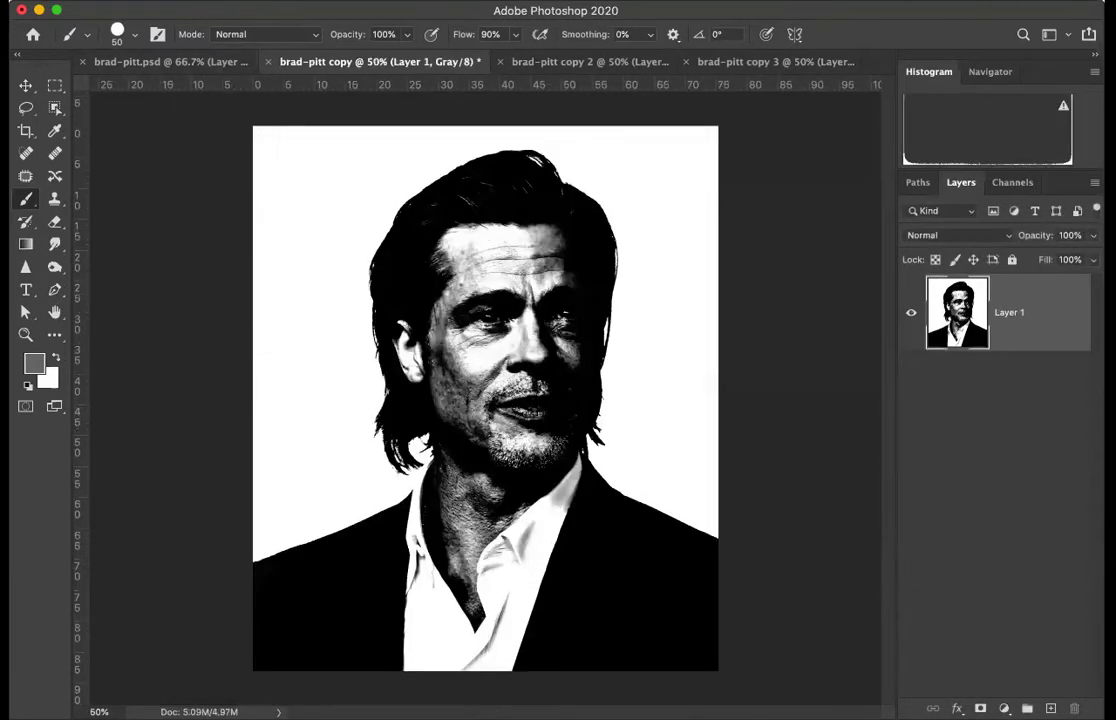
Try flattening and converting the copy to Bitmap at 300 pixels/inch, with a Line halftone screen at 3 lines/inch and 45 degrees
click(205, 0)
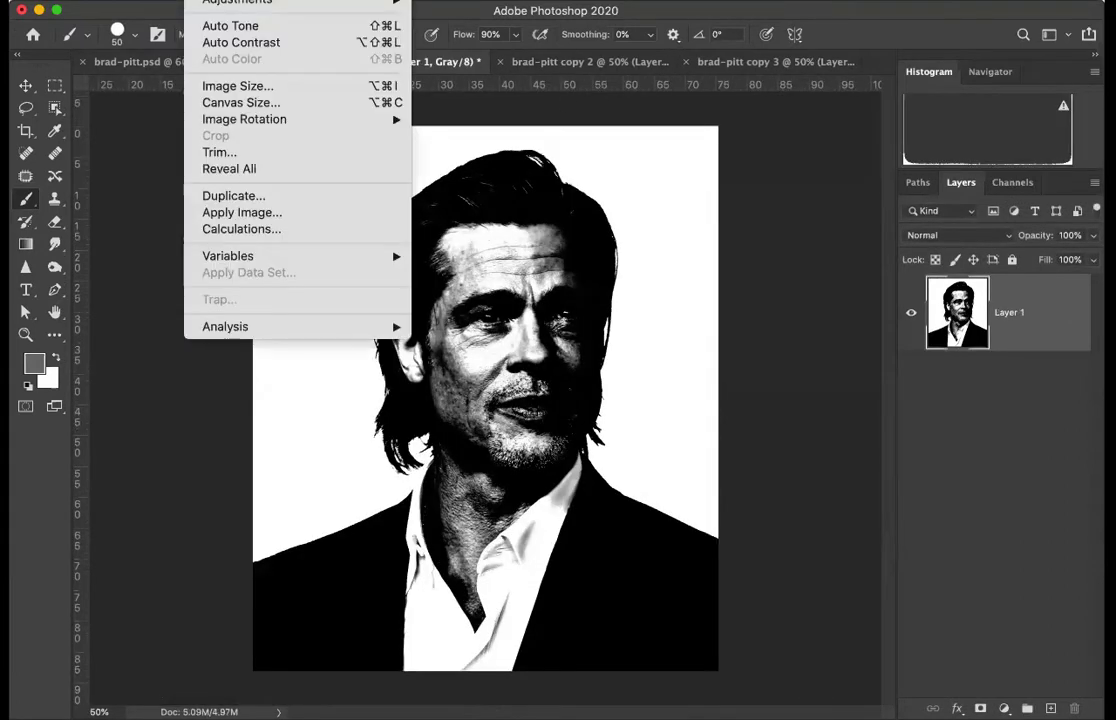
mouse_move(230, 0)
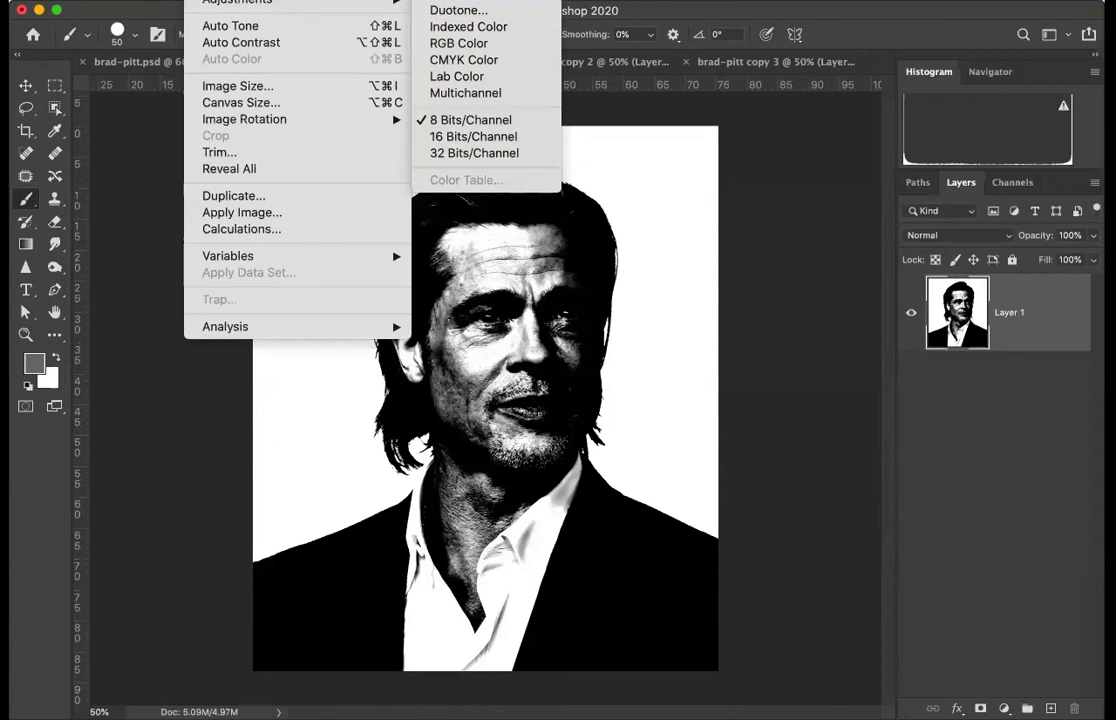
click(445, 0)
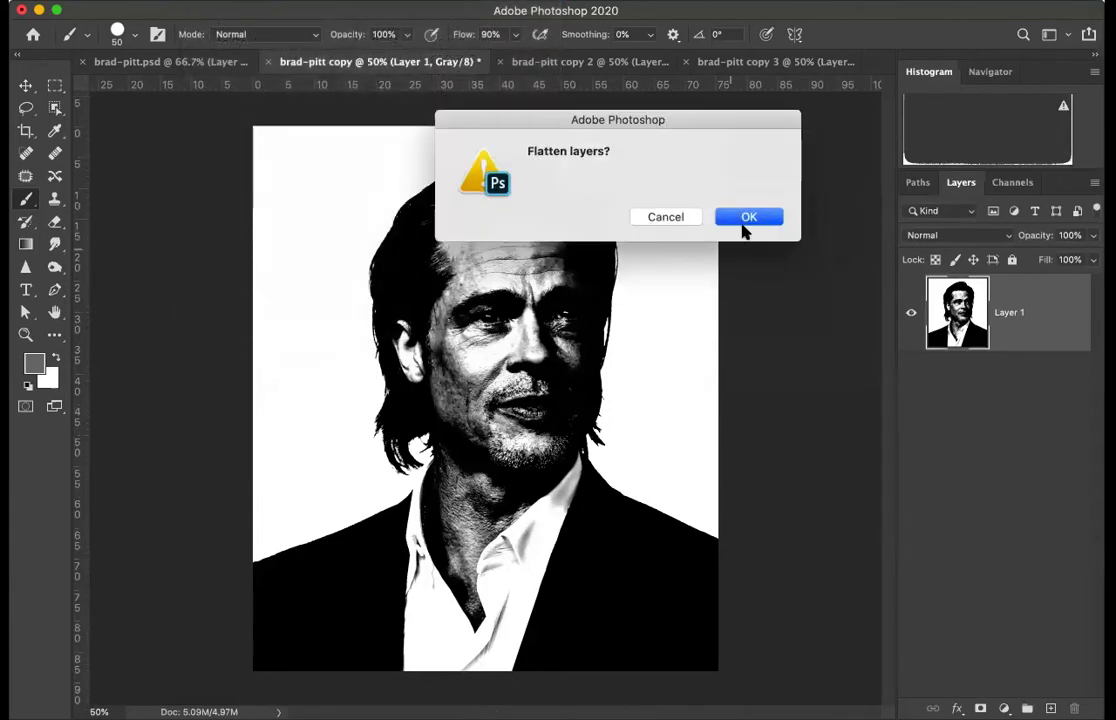
click(744, 225)
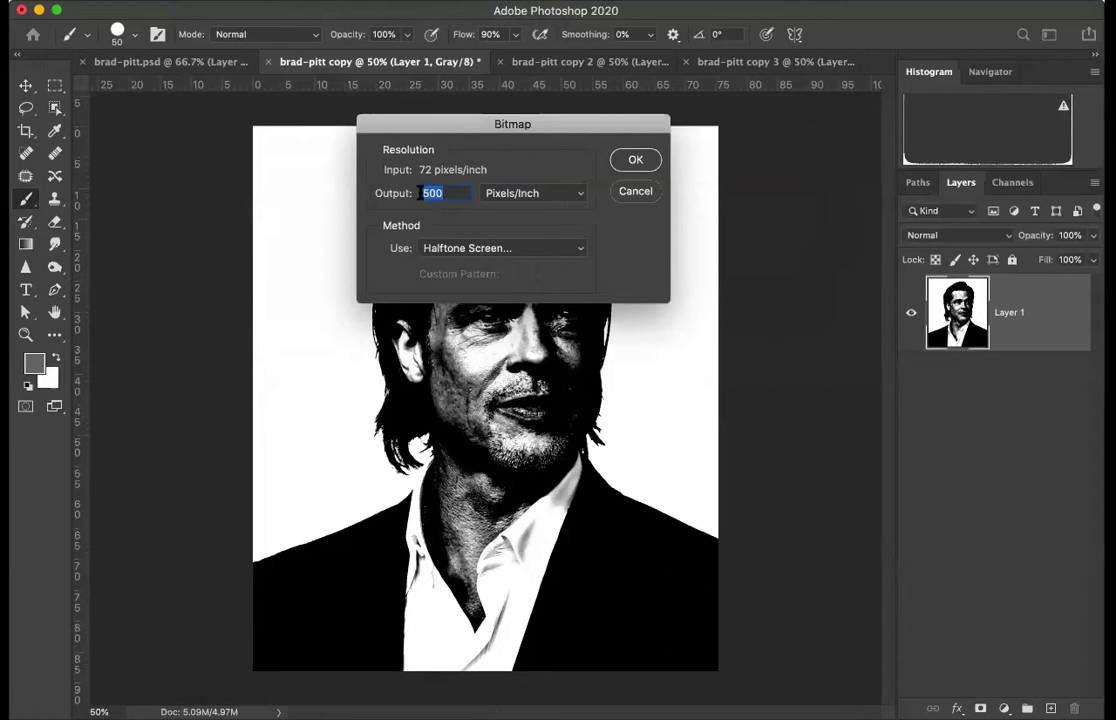
text(300)
click(636, 161)
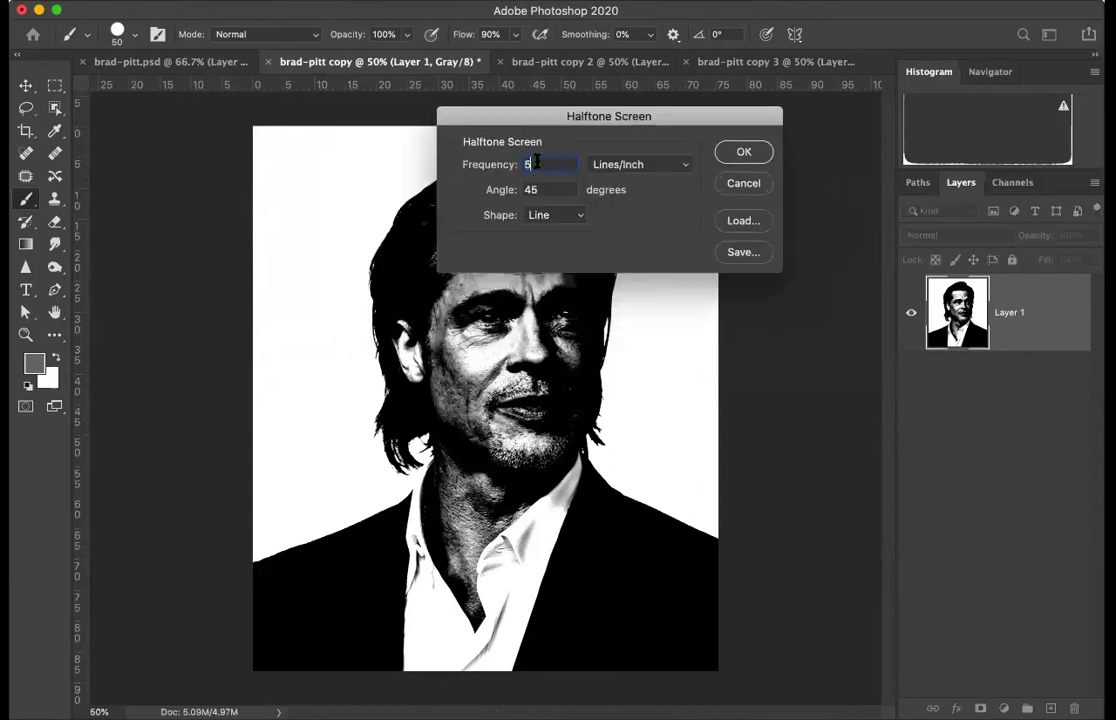
text(3)
click(742, 152)
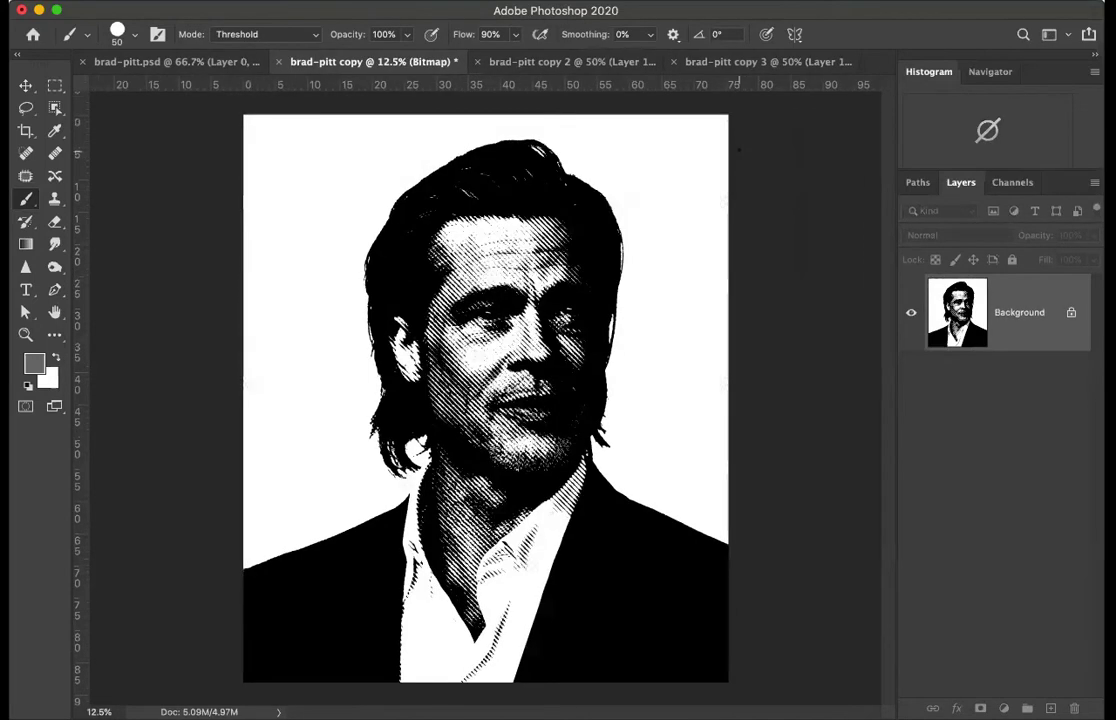
Examine the thick 3 lines/inch halftone pattern on the face and neck at several magnifications
key(super+equal)
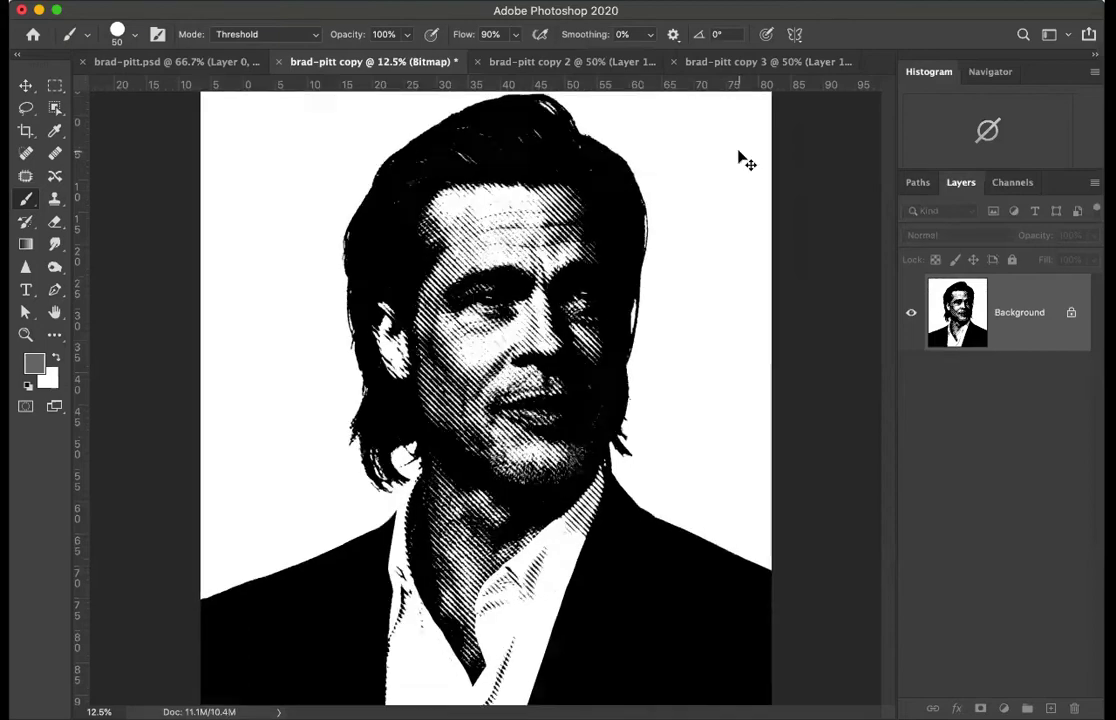
key(super+equal)
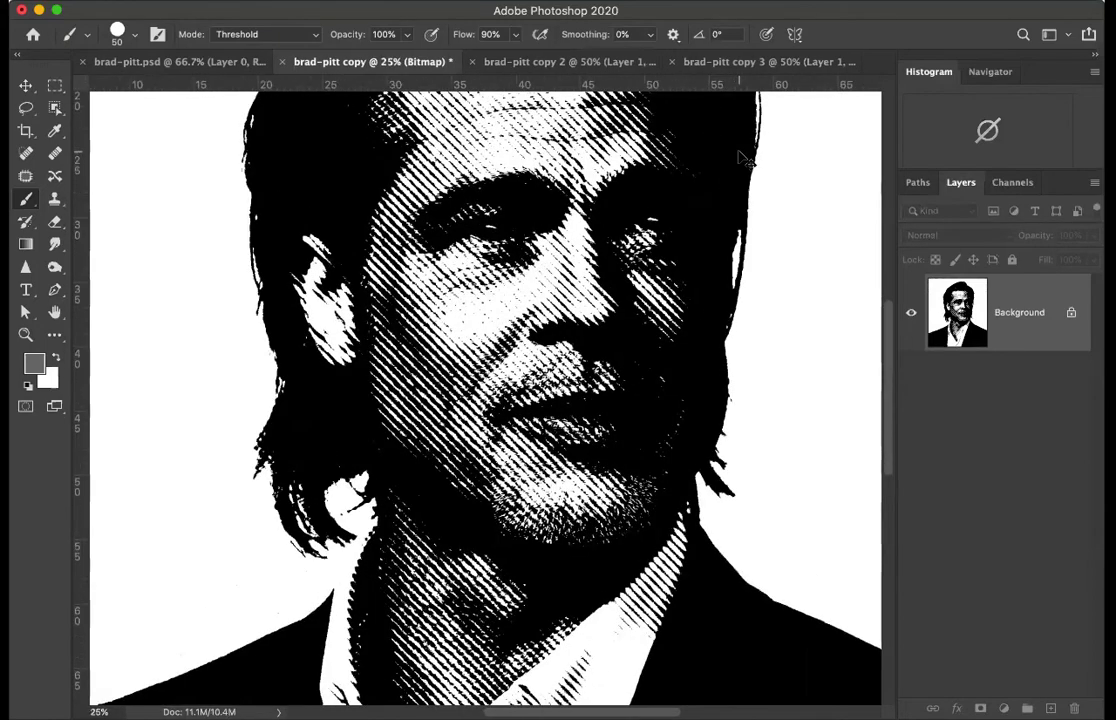
key(super+equal)
key(super+minus)
key(super+minus)
key(super+minus)
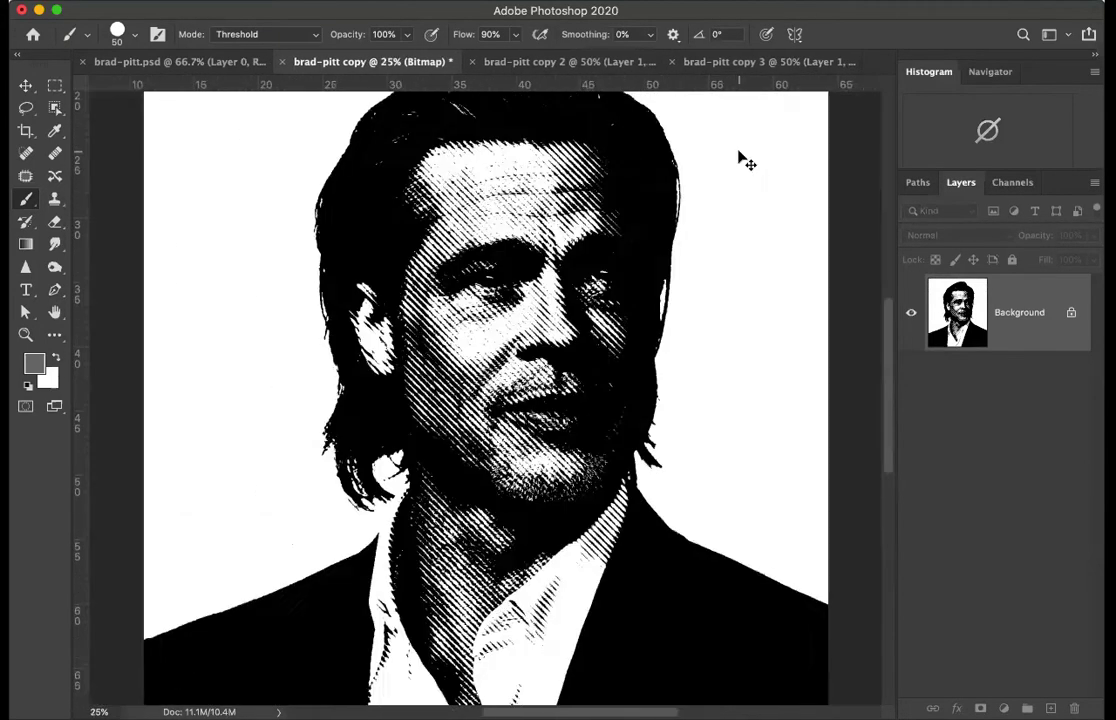
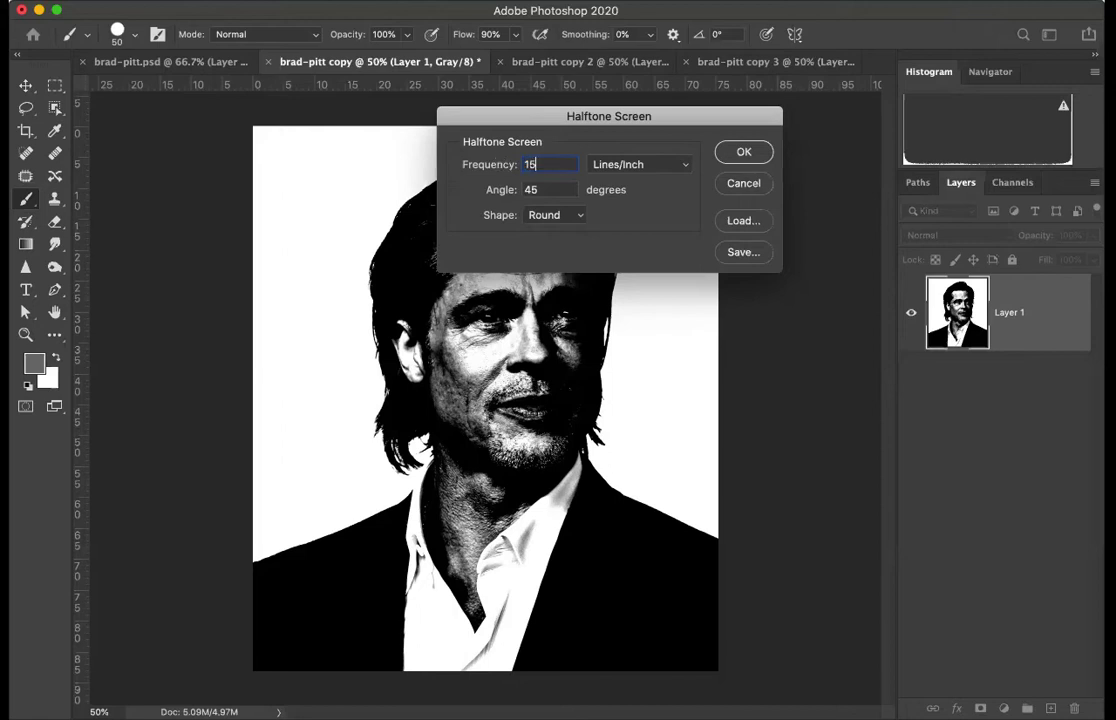
Try a Round halftone screen at 15 lines/inch and 45 degrees, and examine its dots around the cheek and mouth
click(740, 151)
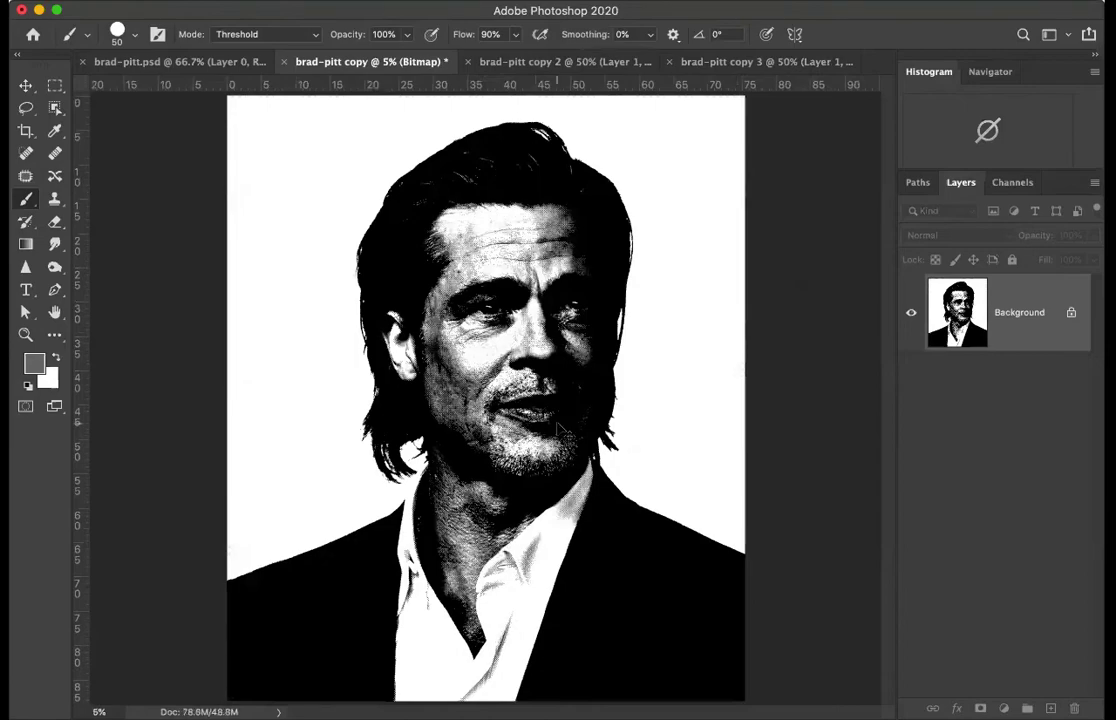
key(super+equal)
key(super+equal)
key(super+equal)
key(super+equal)
key(super+equal)
key(super+equal)
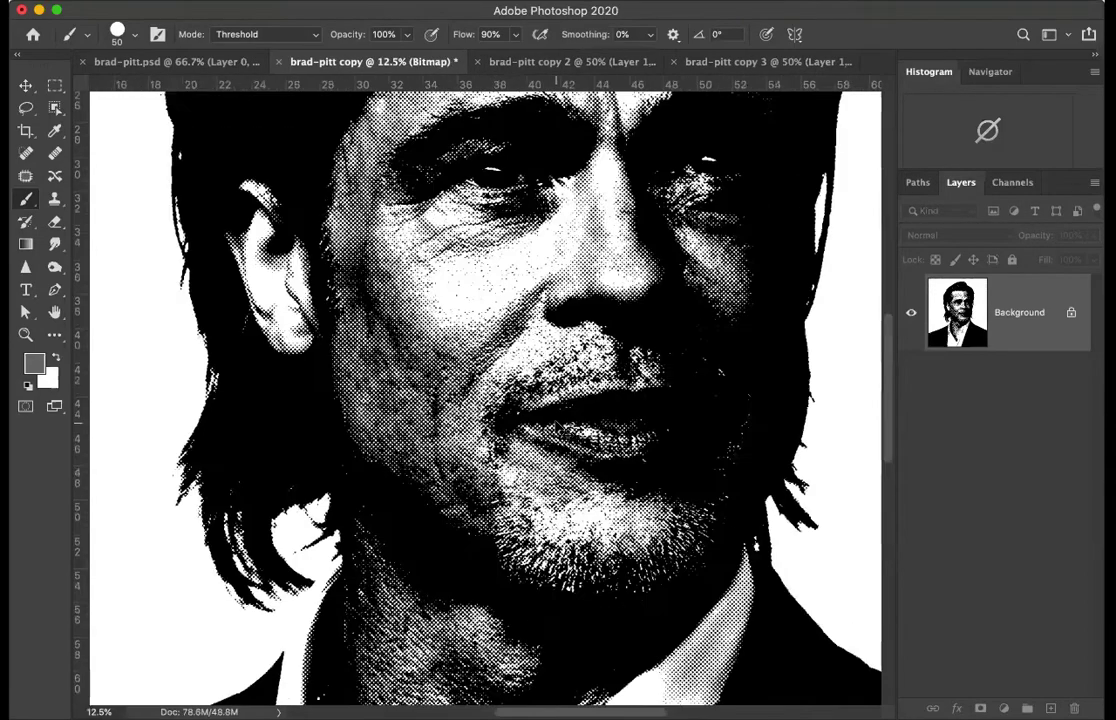
key(super+equal)
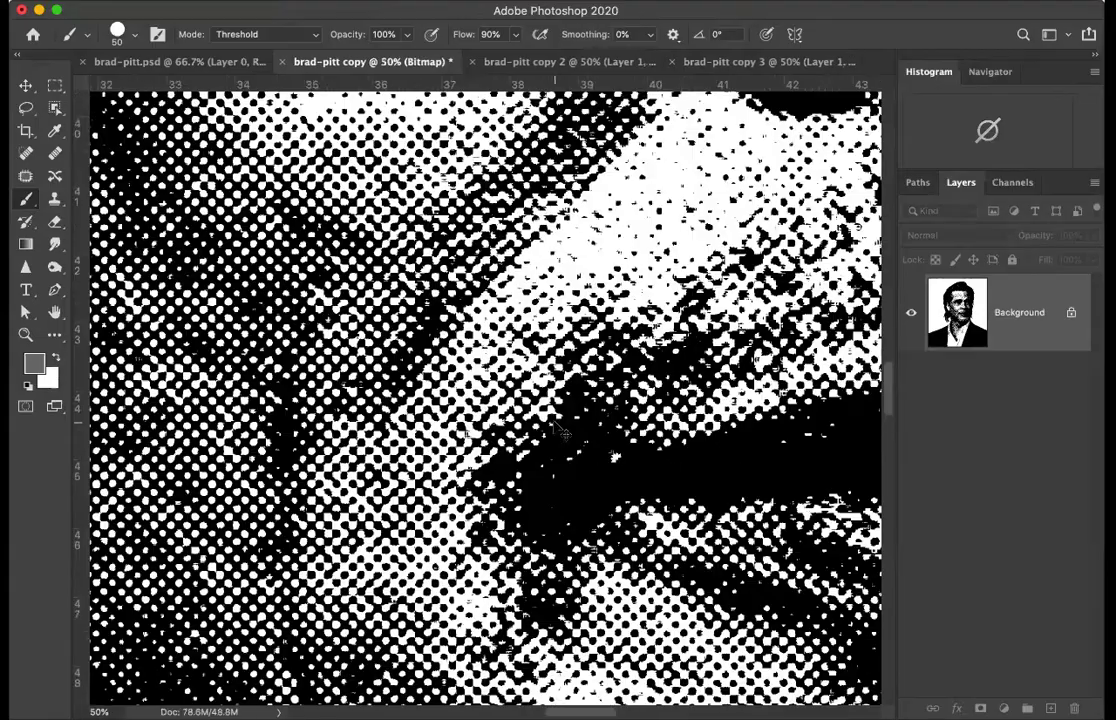
key(super+equal)
key(super+equal)
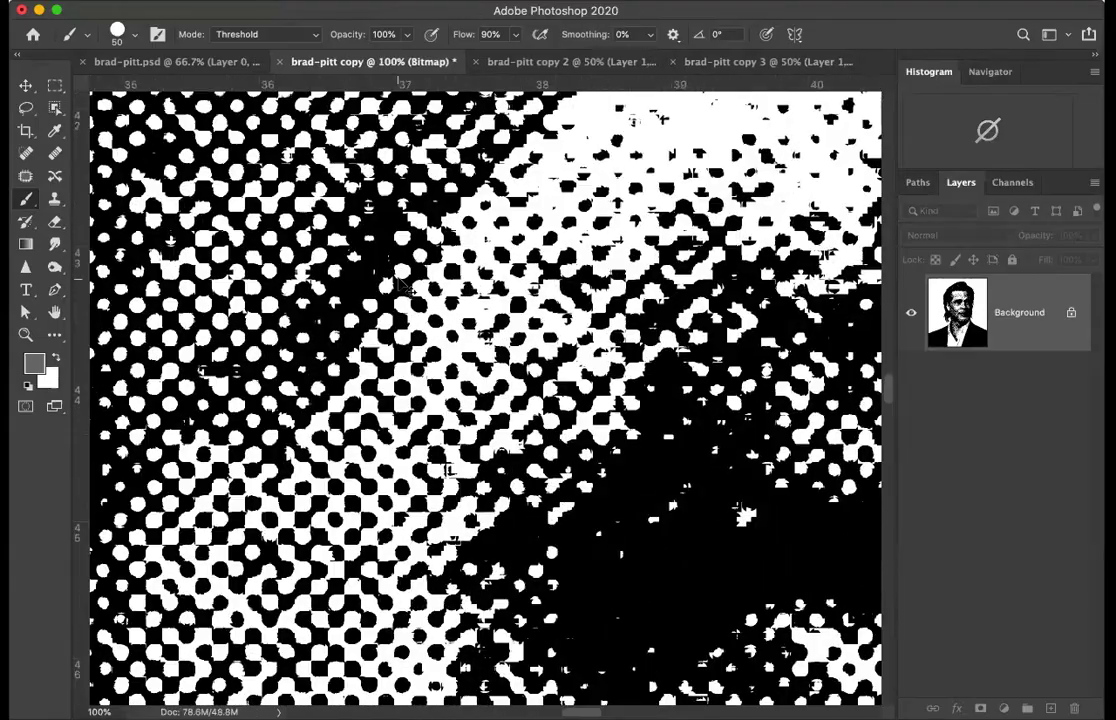
key(super+minus)
key(super+minus)
key(super+minus)
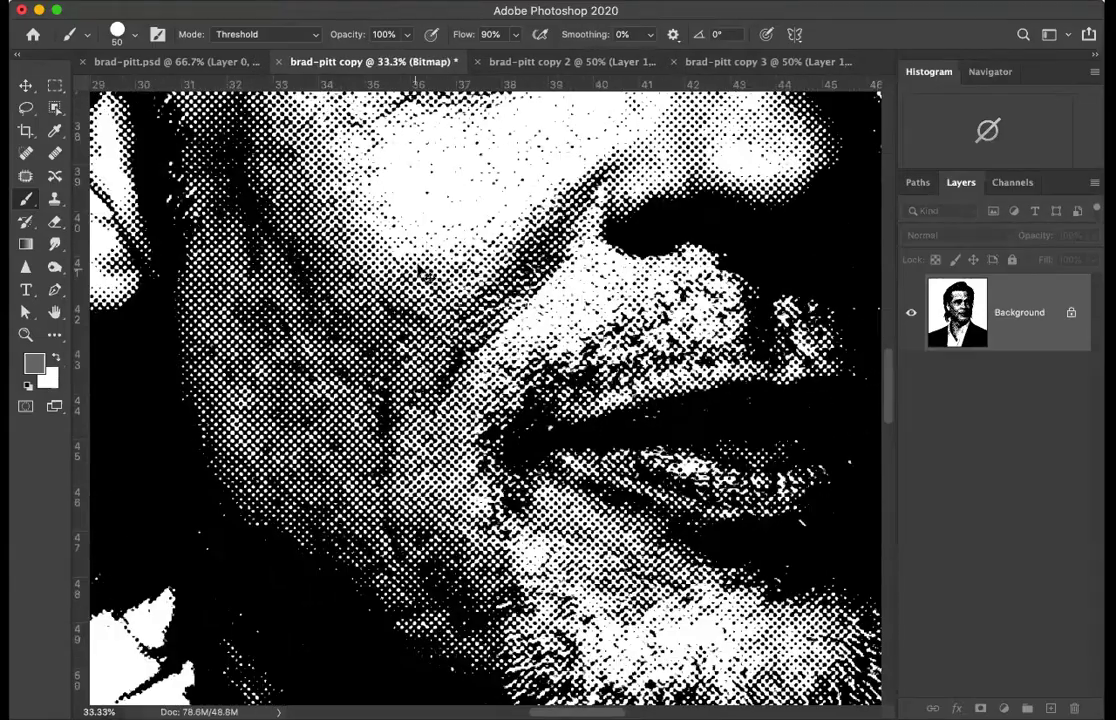
key(super+minus)
key(super+minus)
key(super+minus)
key(super+minus)
key(super+minus)
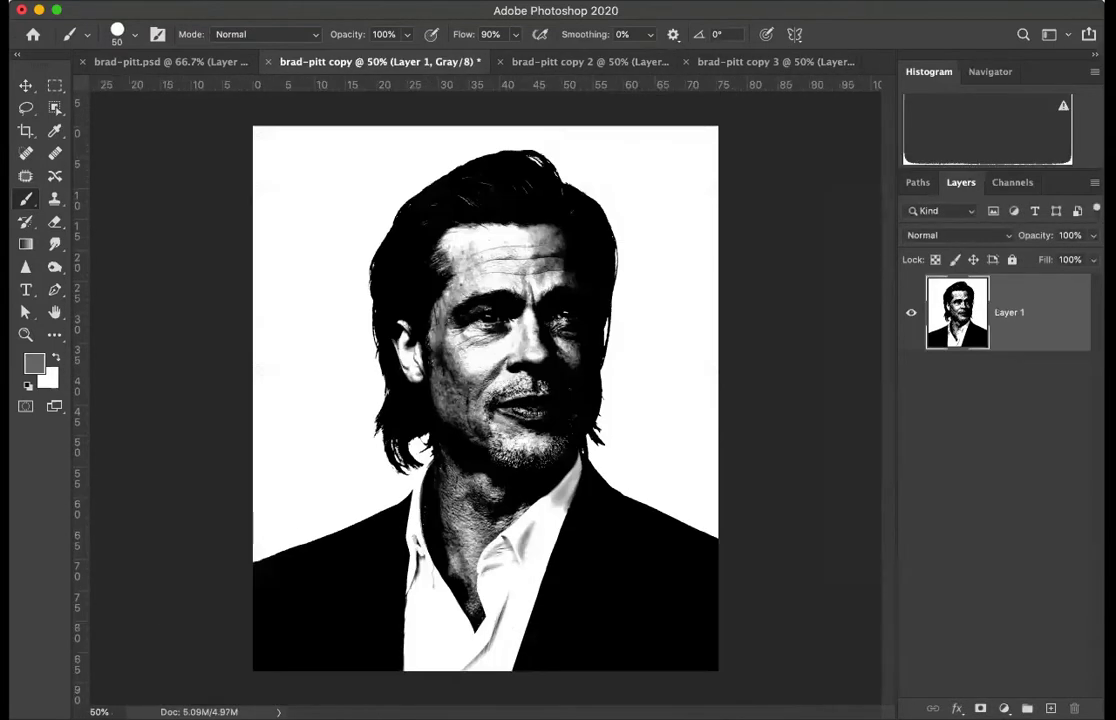
Try flattening and converting brad-pitt copy to Bitmap at 1000 pixels/inch, with a Round halftone screen at 5 lines/inch and 45 degrees
click(210, 0)
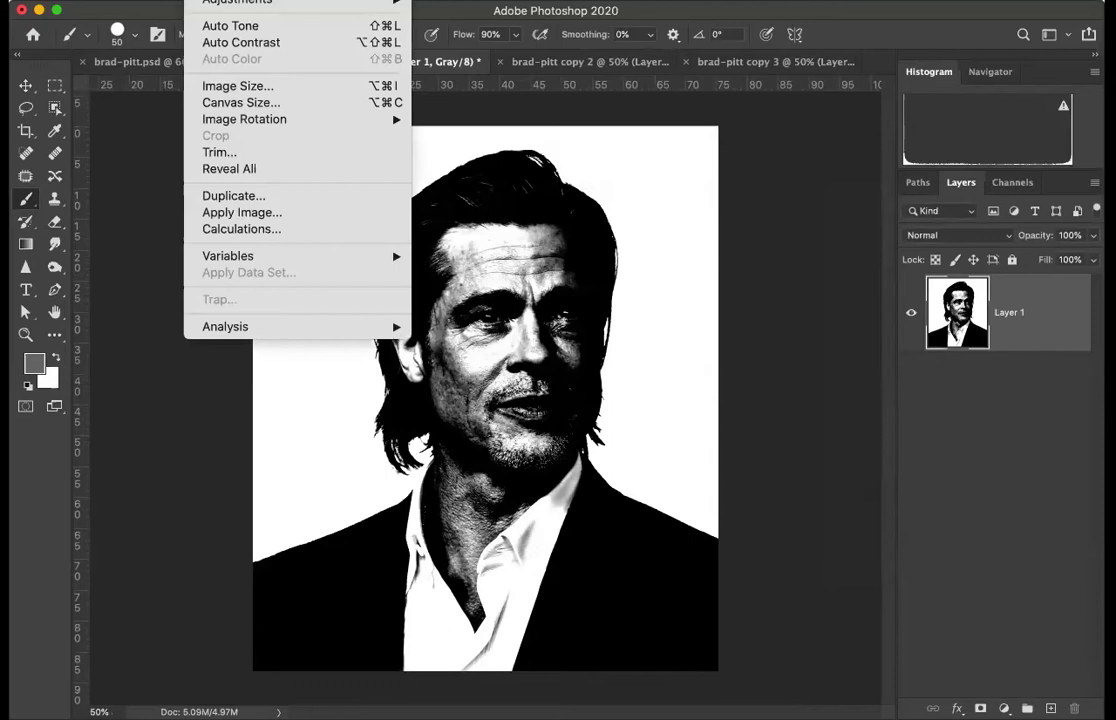
mouse_move(230, 0)
click(450, 0)
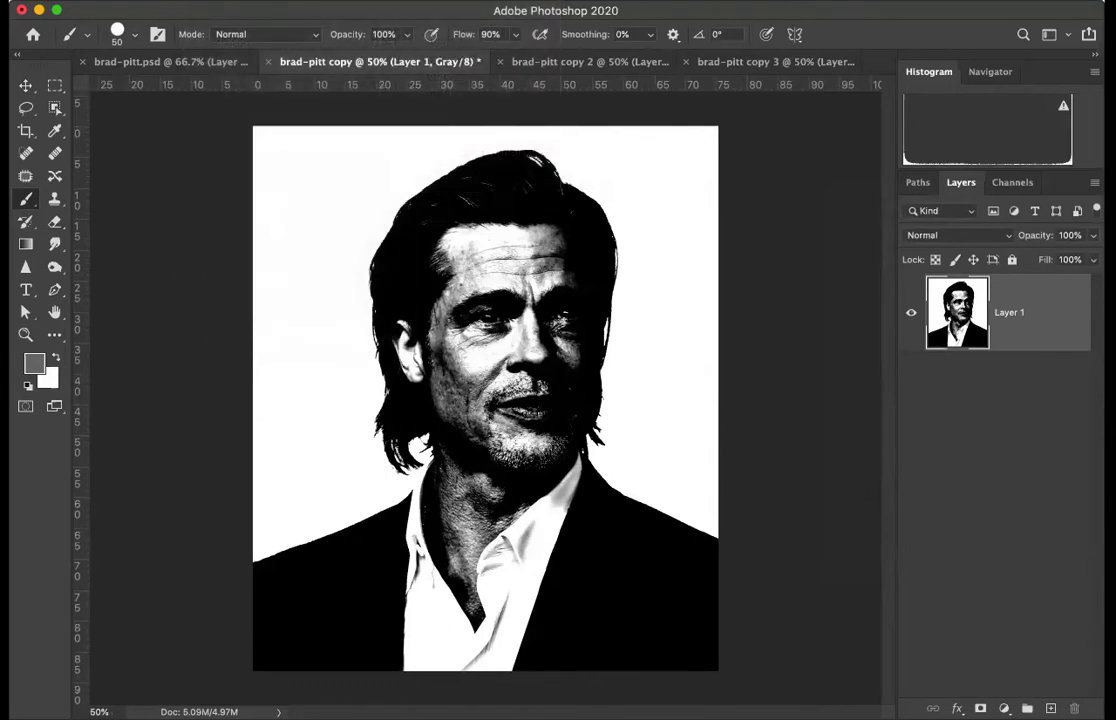
click(762, 218)
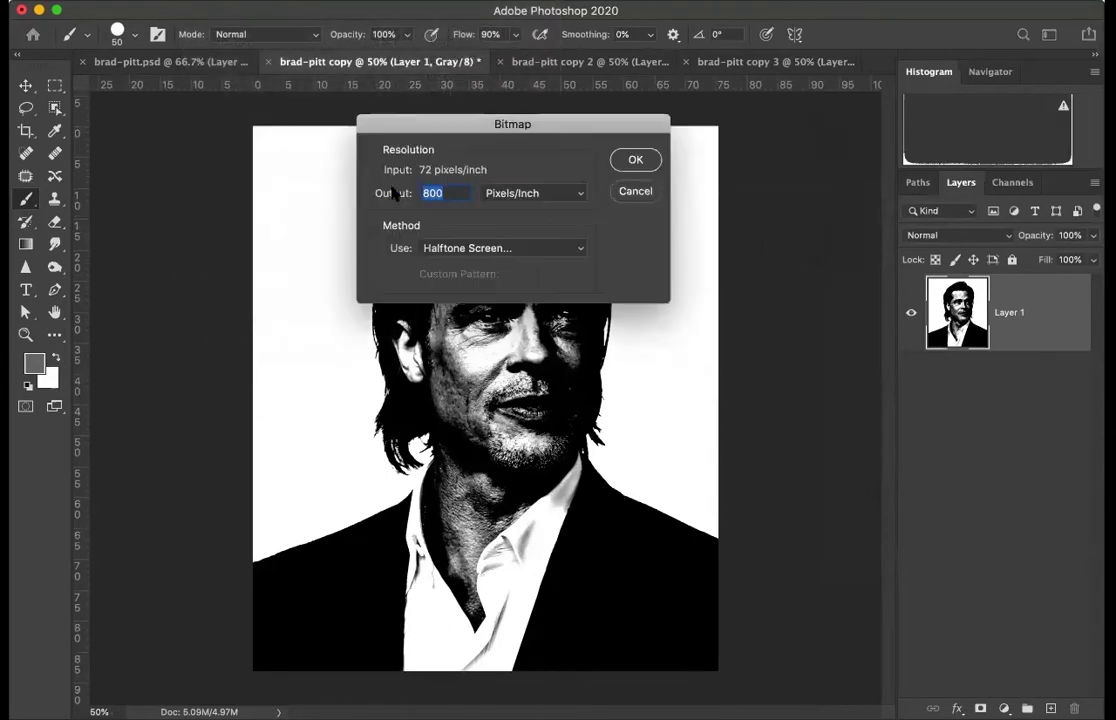
text(1000)
click(652, 157)
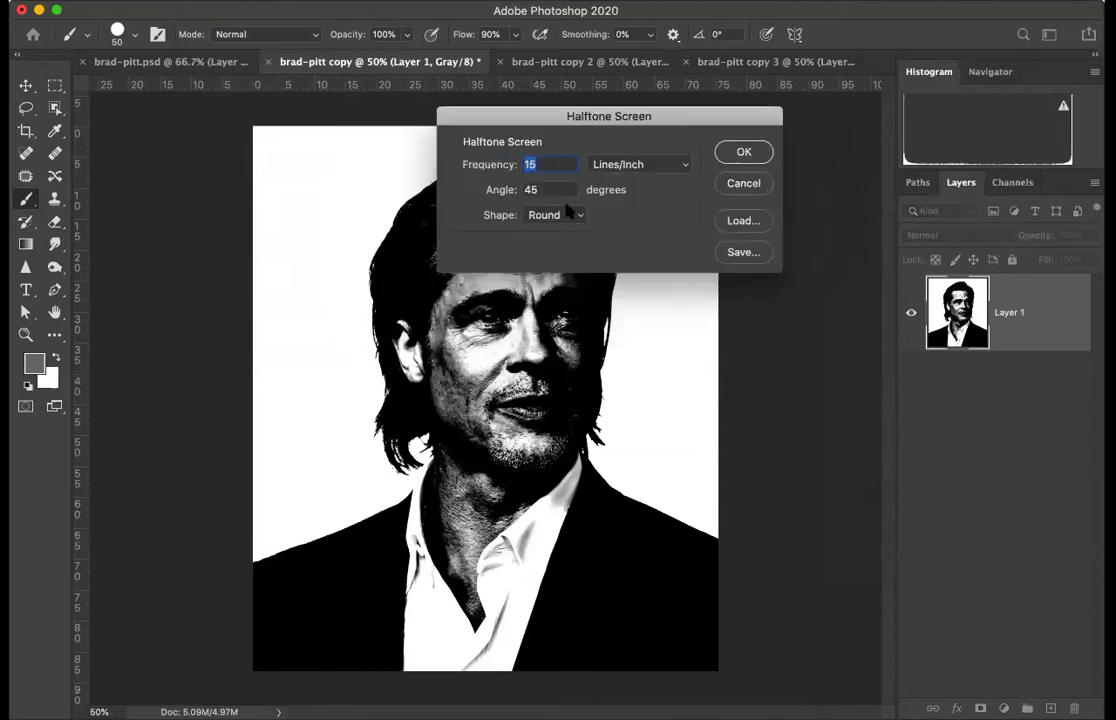
text(5)
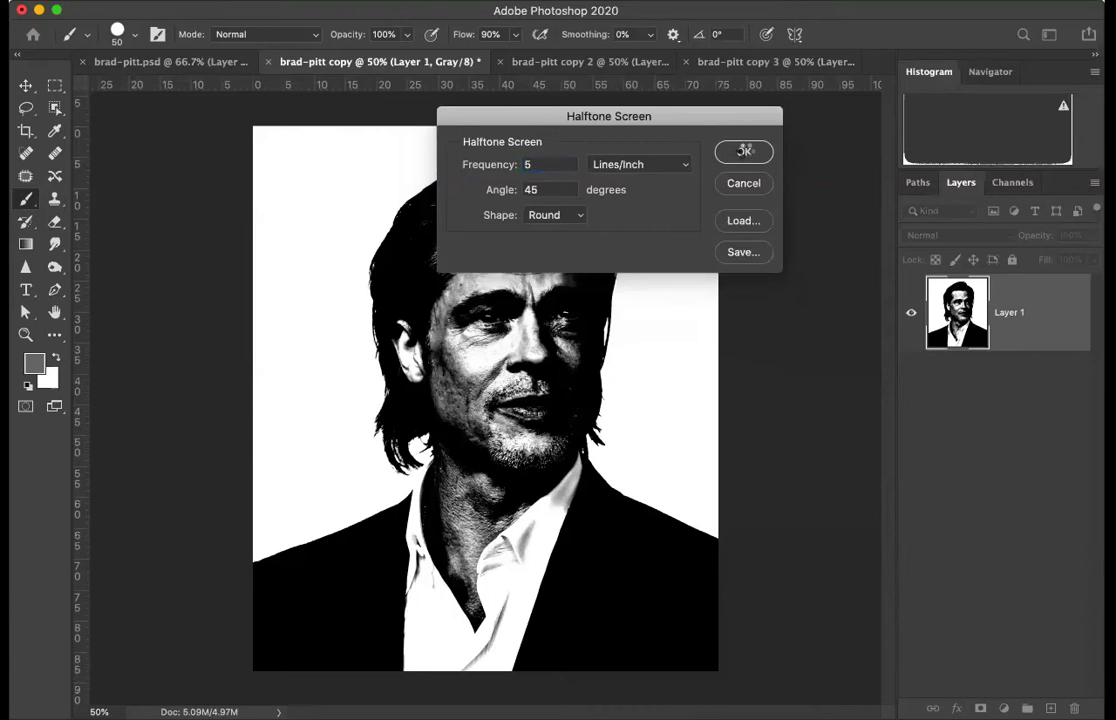
click(744, 150)
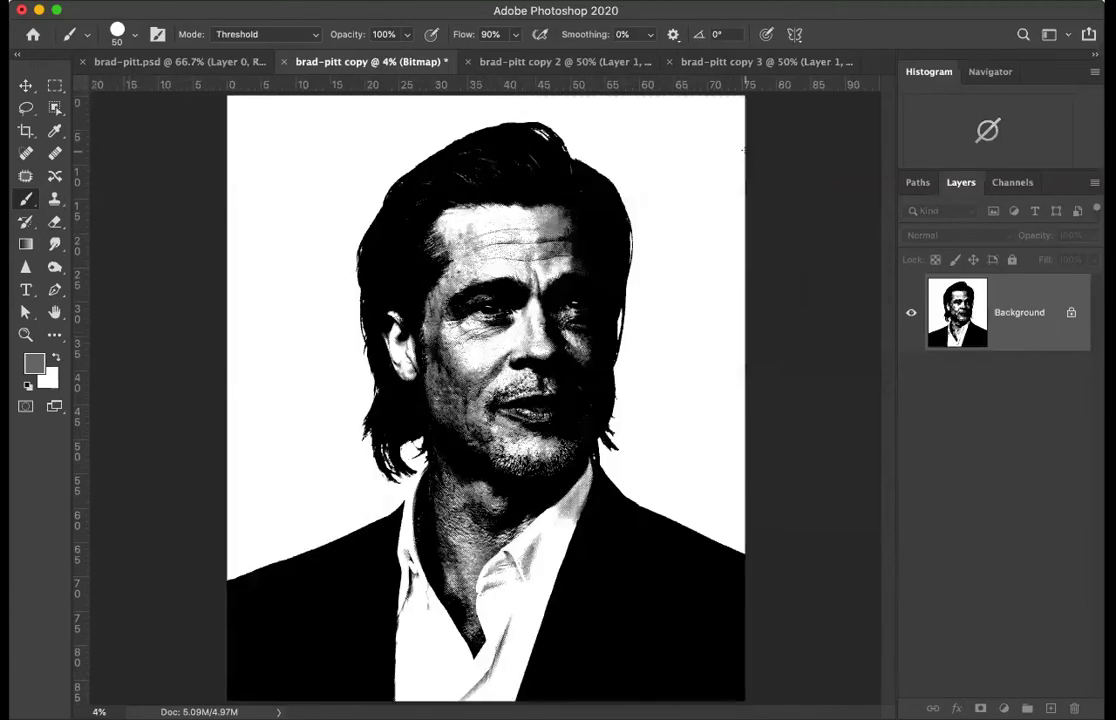
Examine the 1000 pixels/inch round halftone dots around the cheek and mouth at several magnifications
scroll(490, 366, up, 2)
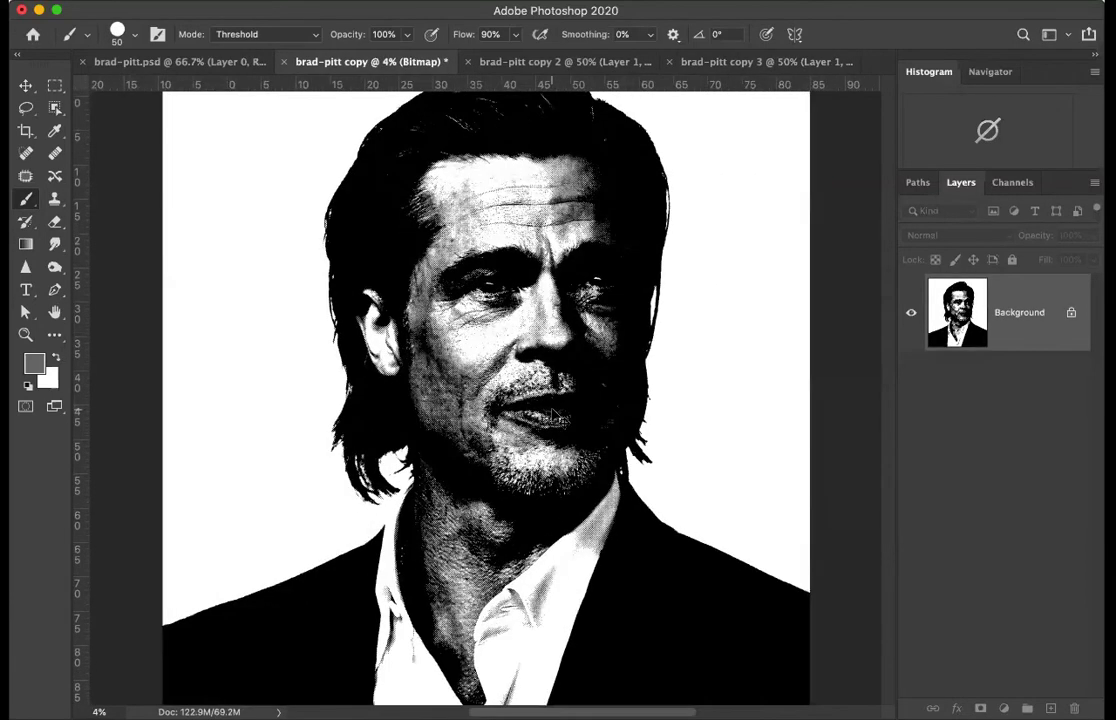
scroll(552, 415, up, 5)
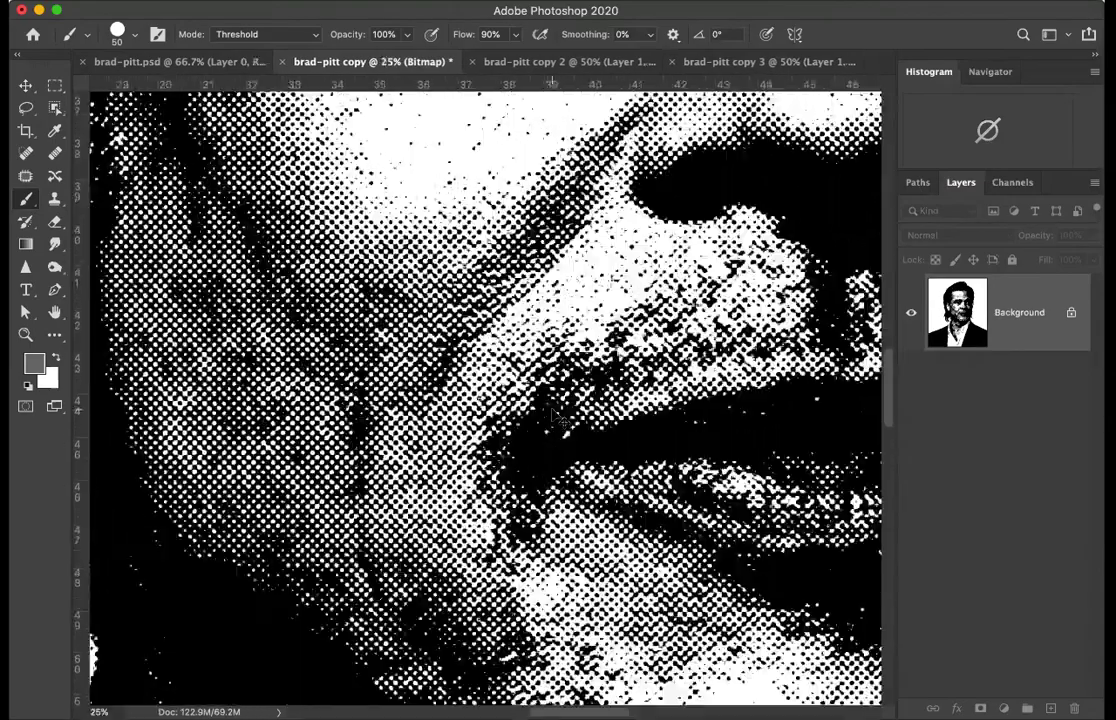
scroll(561, 421, up, 1)
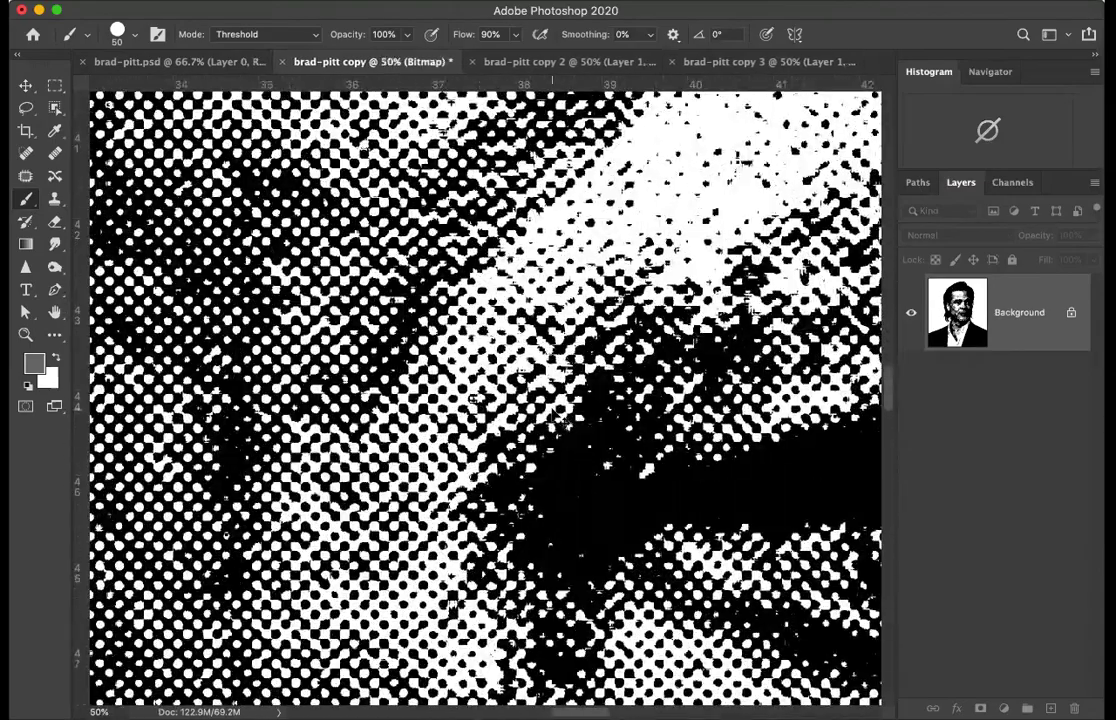
scroll(561, 421, up, 1)
scroll(561, 421, down, 2)
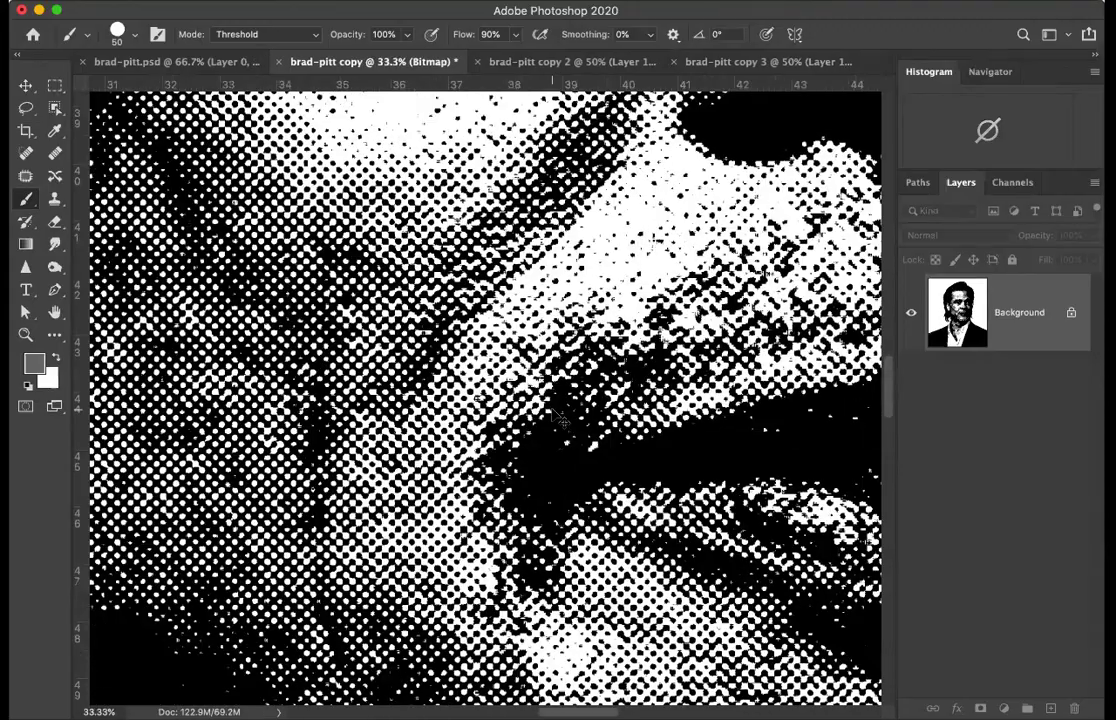
scroll(561, 421, up, 3)
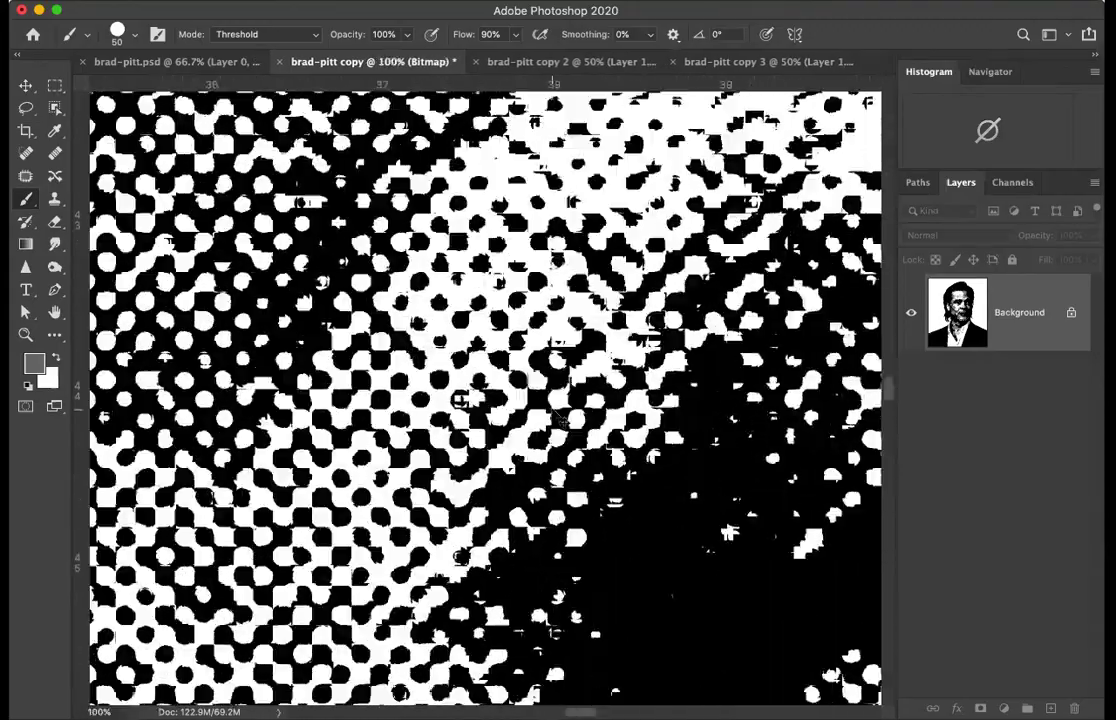
scroll(561, 421, down, 4)
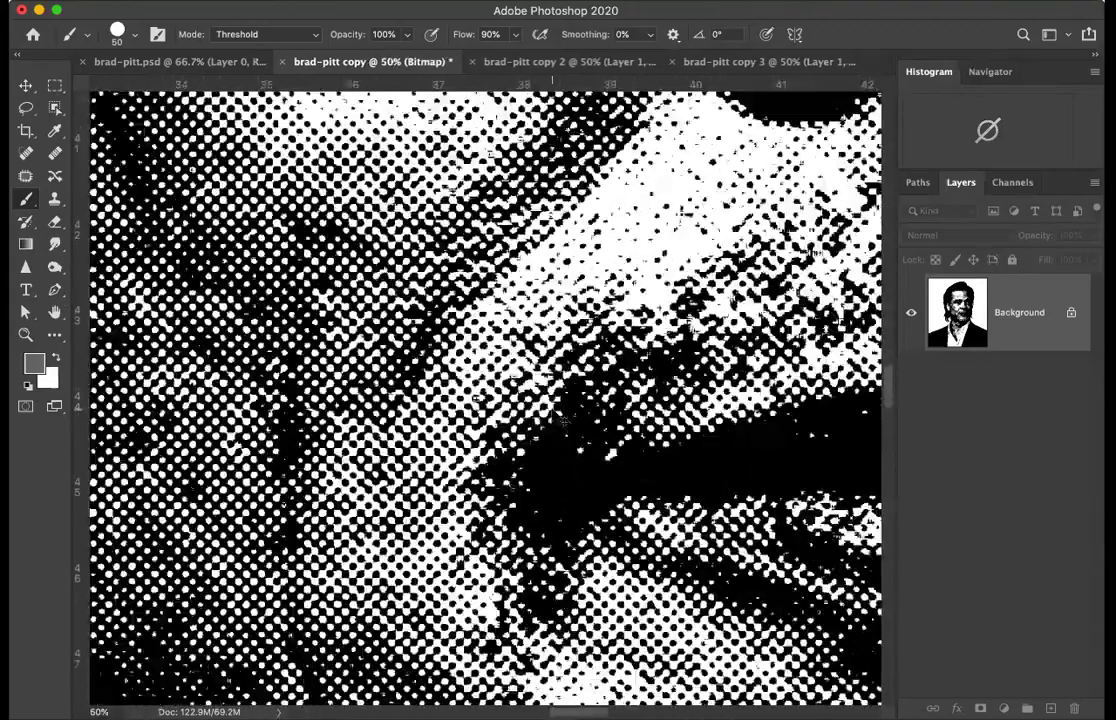
scroll(561, 421, down, 4)
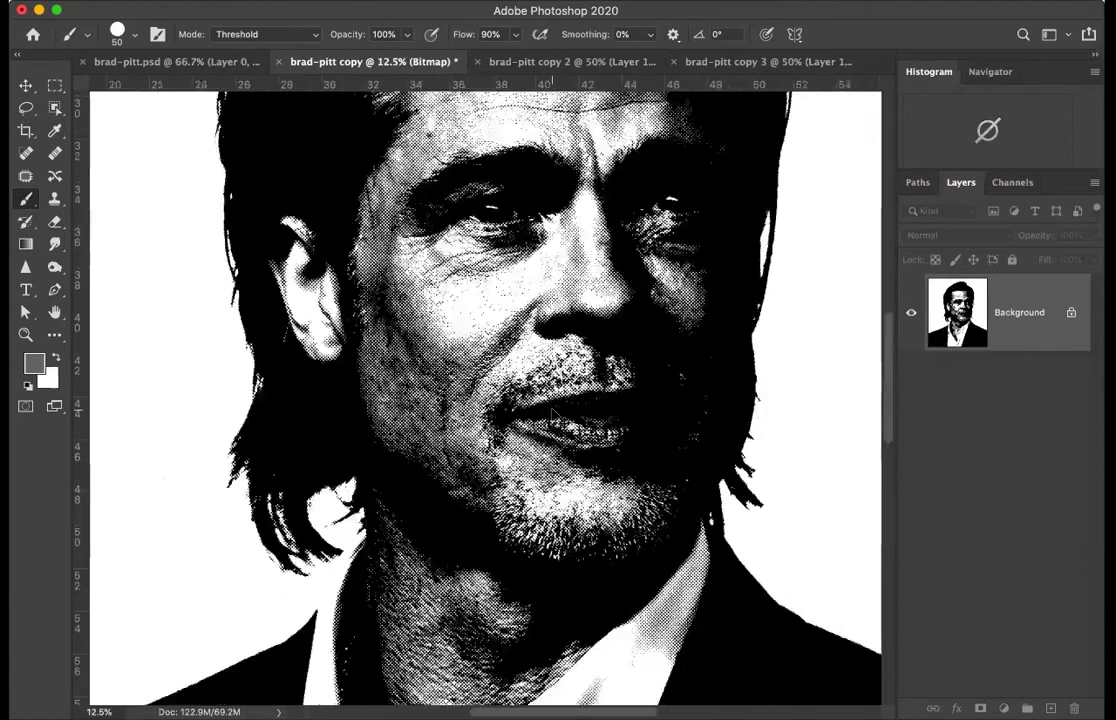
scroll(553, 413, down, 1)
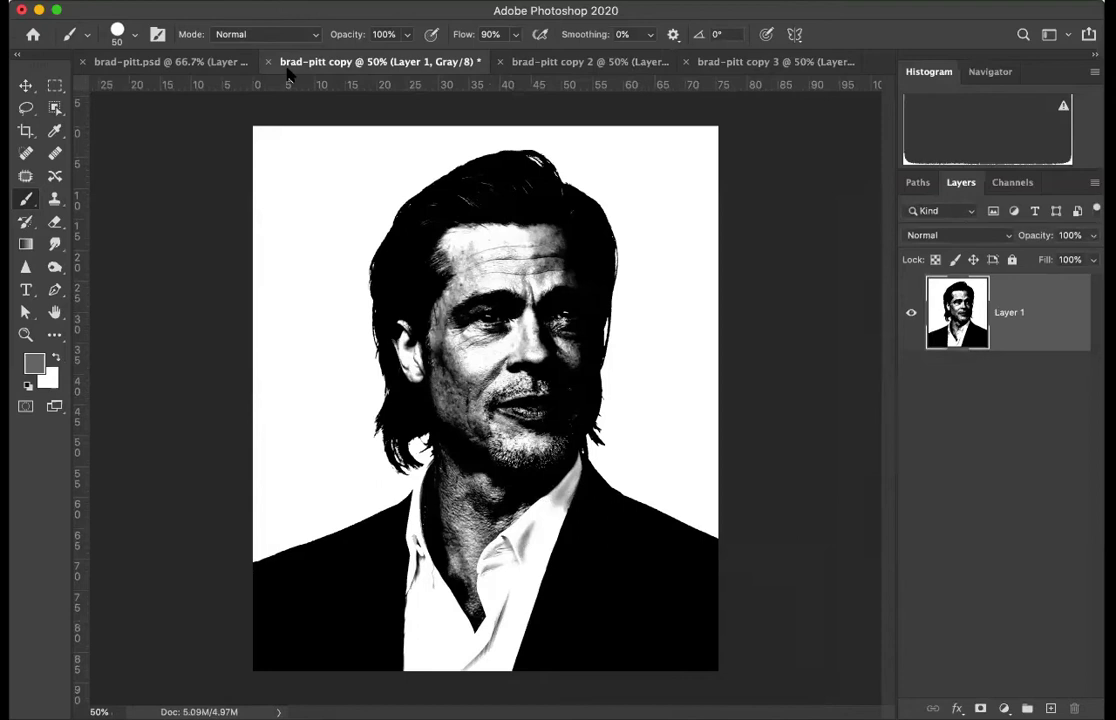
Flatten brad-pitt copy and convert it to Bitmap at 800 pixels/inch, with a Round halftone screen at 5 lines/inch and 45 degrees
click(205, 0)
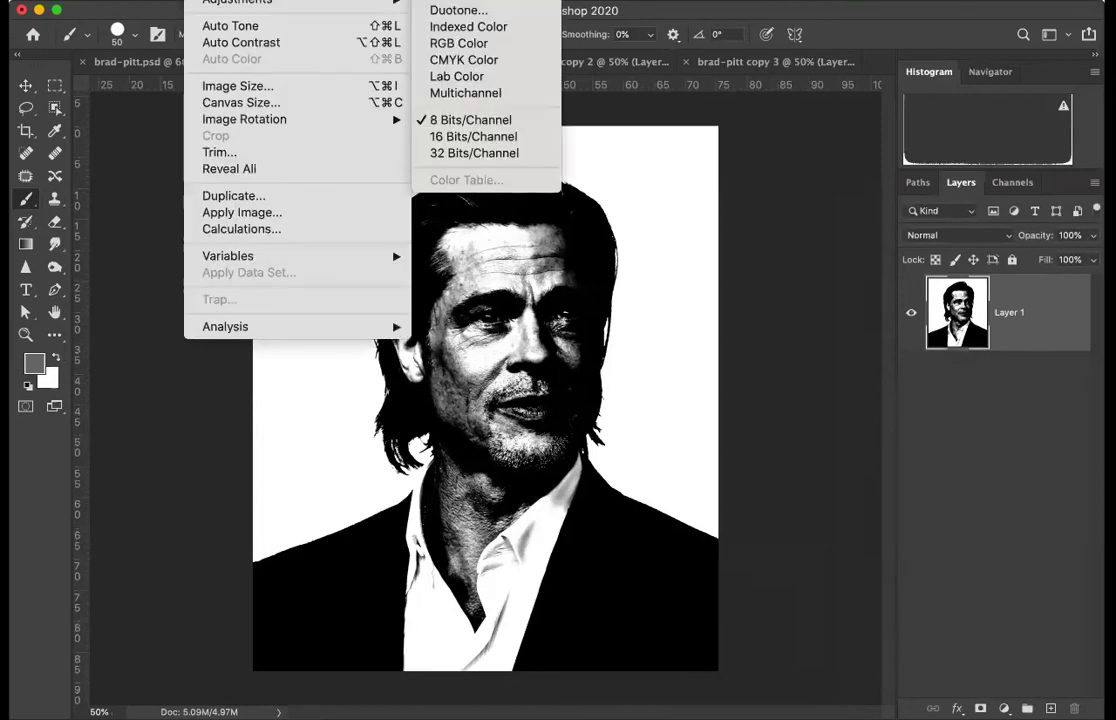
click(450, 0)
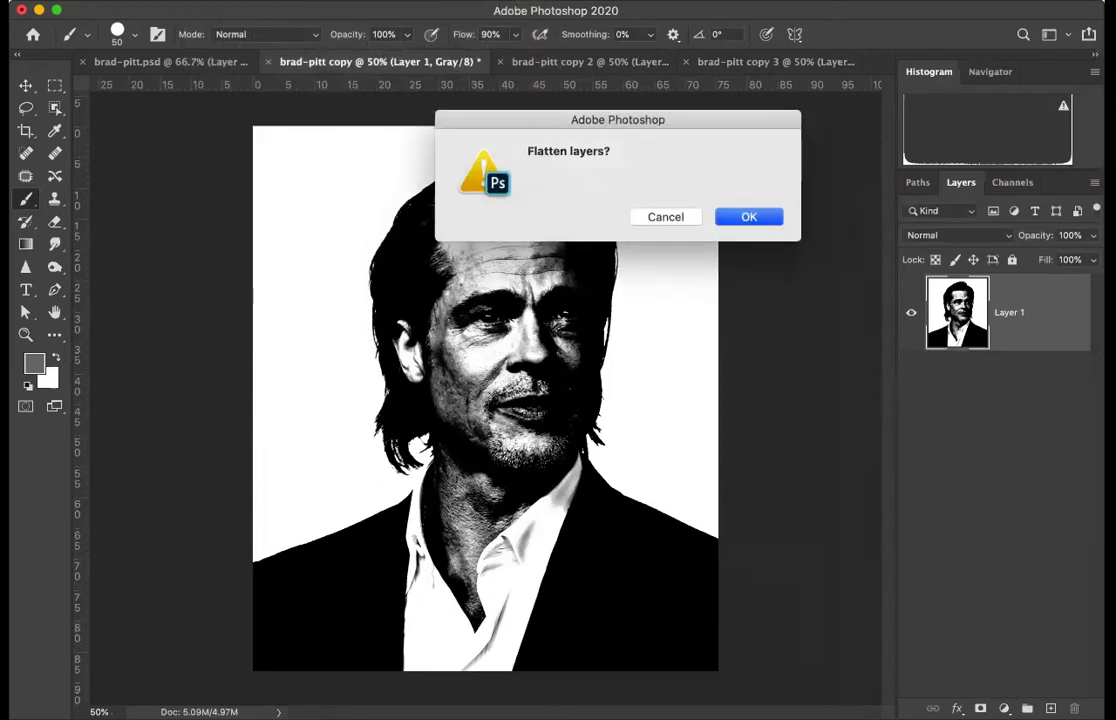
click(766, 220)
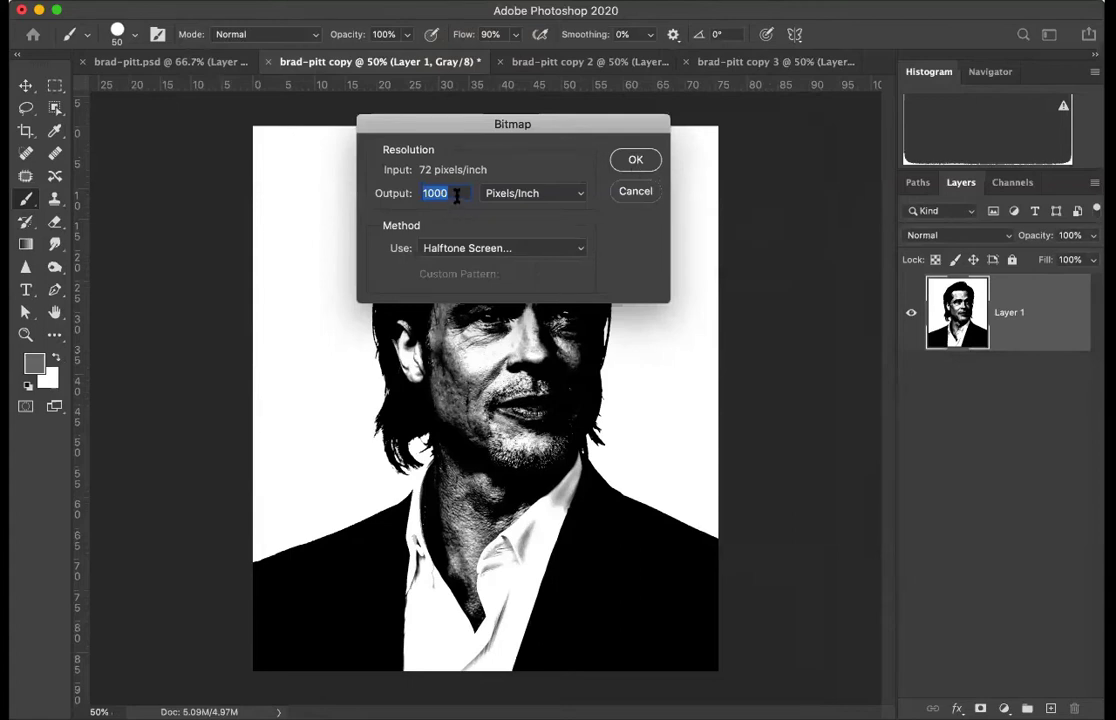
text(800)
click(636, 160)
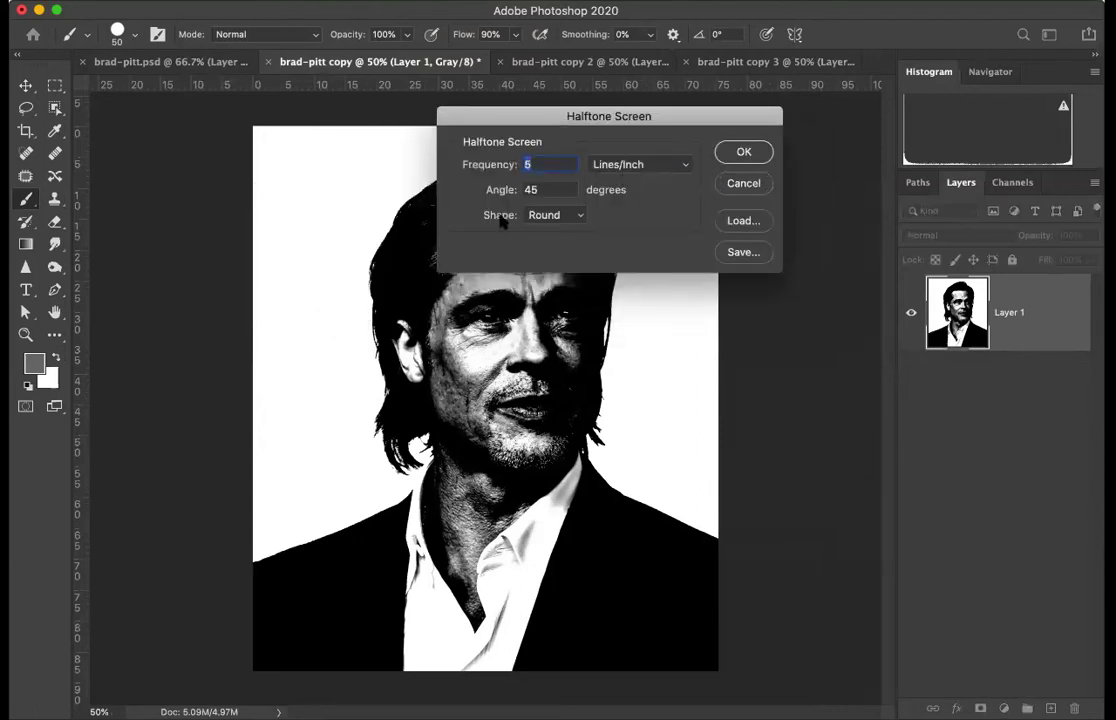
click(760, 153)
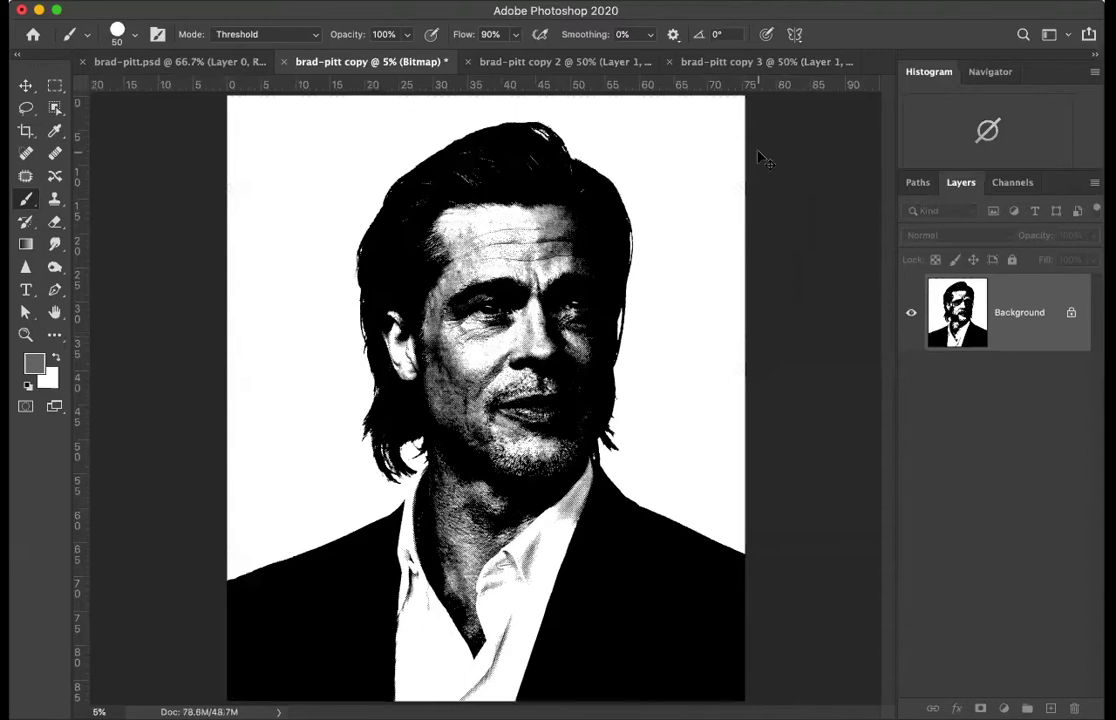
Examine the 800 pixels/inch halftone result close up on the face and as a whole portrait
key(super+plus)
key(super+plus)
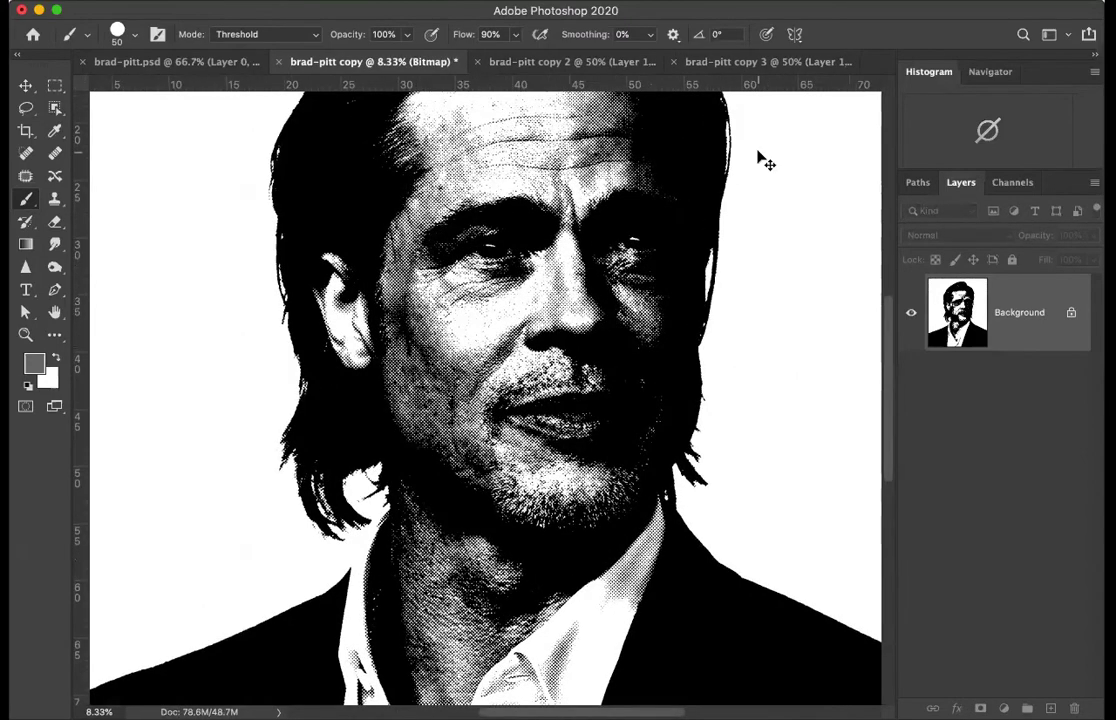
key(super+plus)
key(super+plus)
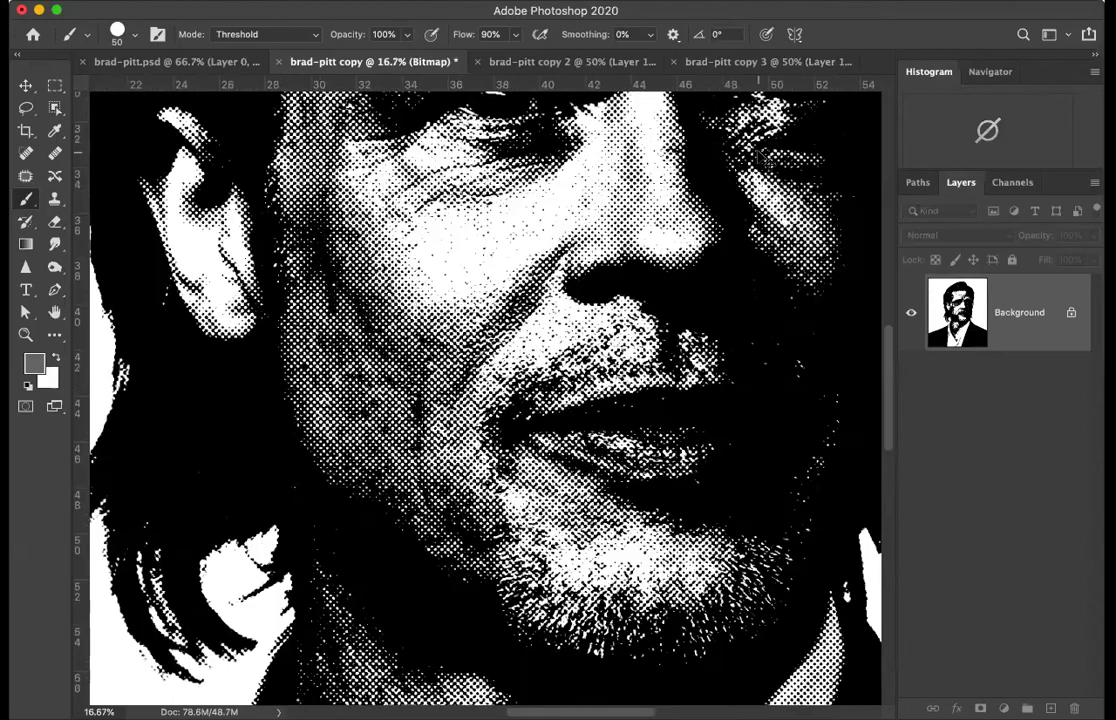
key(super+plus)
key(super+plus)
key(super+minus)
key(super+minus)
key(super+minus)
key(super+minus)
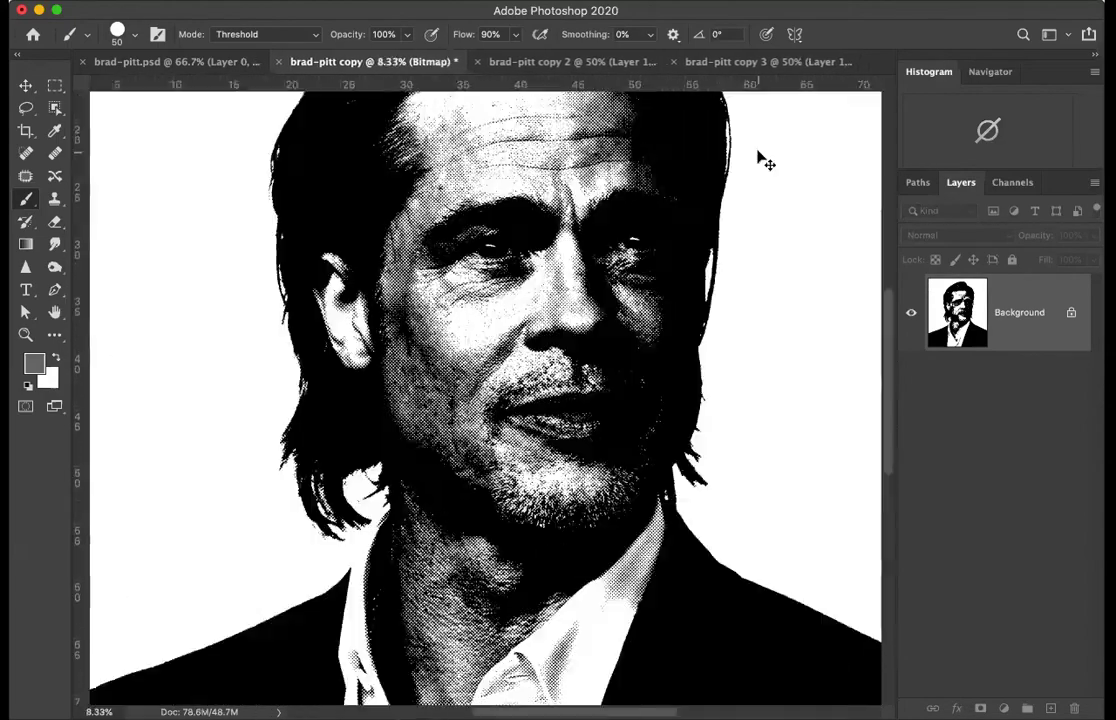
key(super+minus)
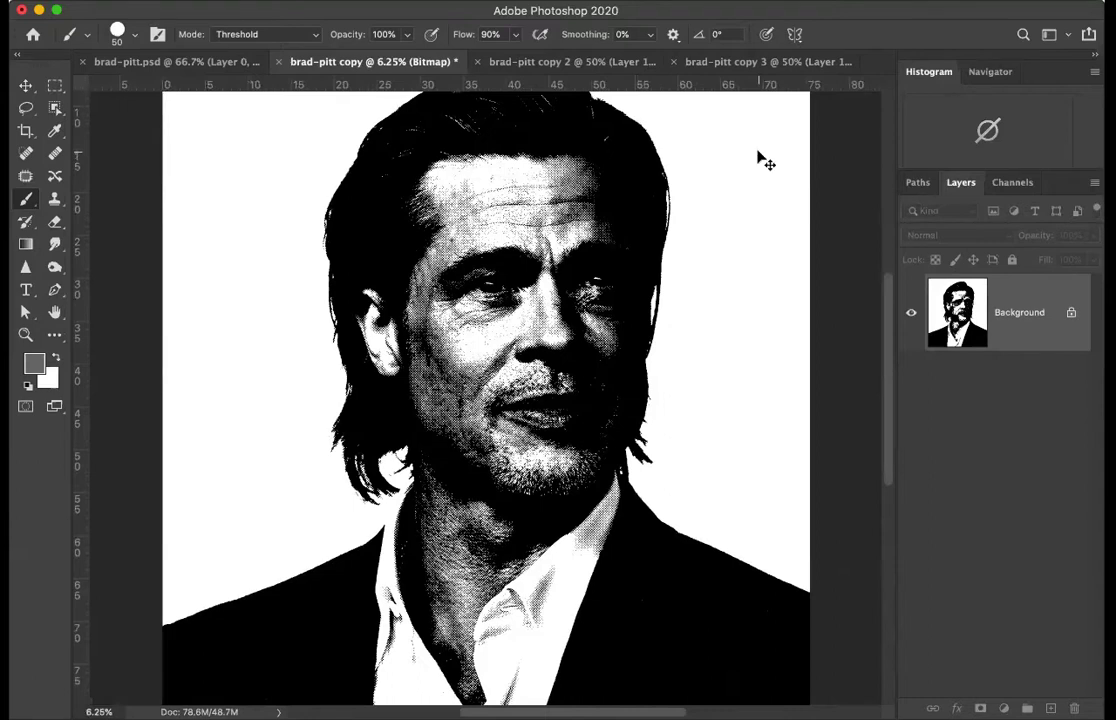
key(super+minus)
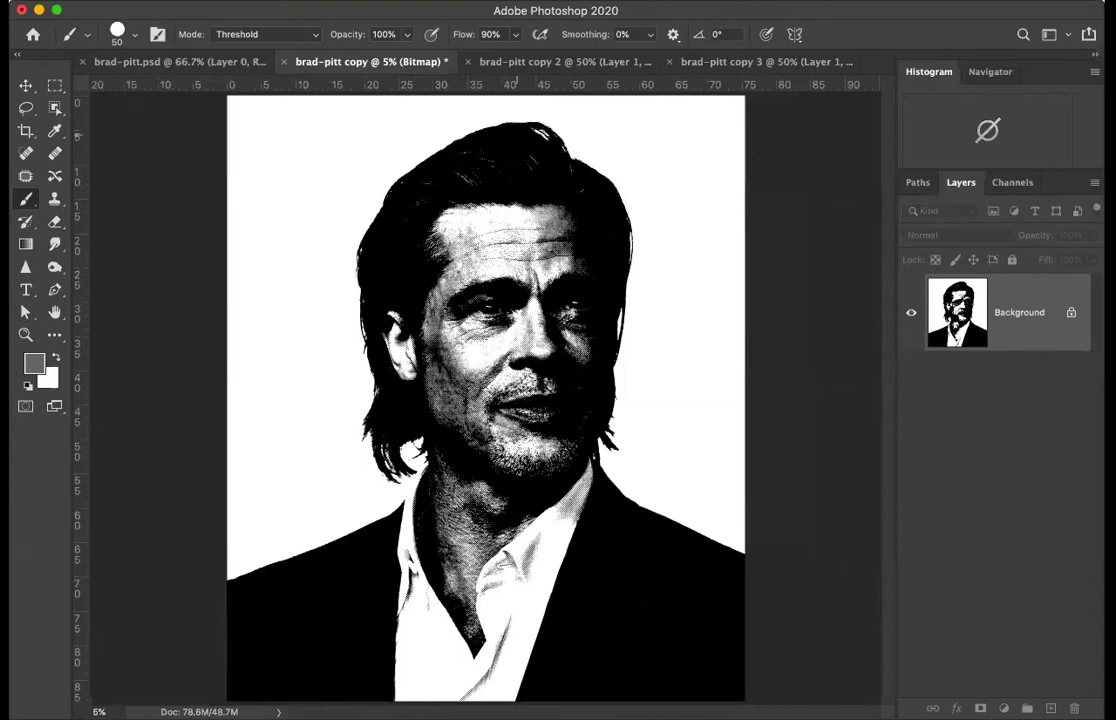
Flatten brad-pitt copy 2 and convert it to Bitmap at 800 pixels/inch, with a Round halftone screen at 3 lines/inch and 45 degrees
click(463, 56)
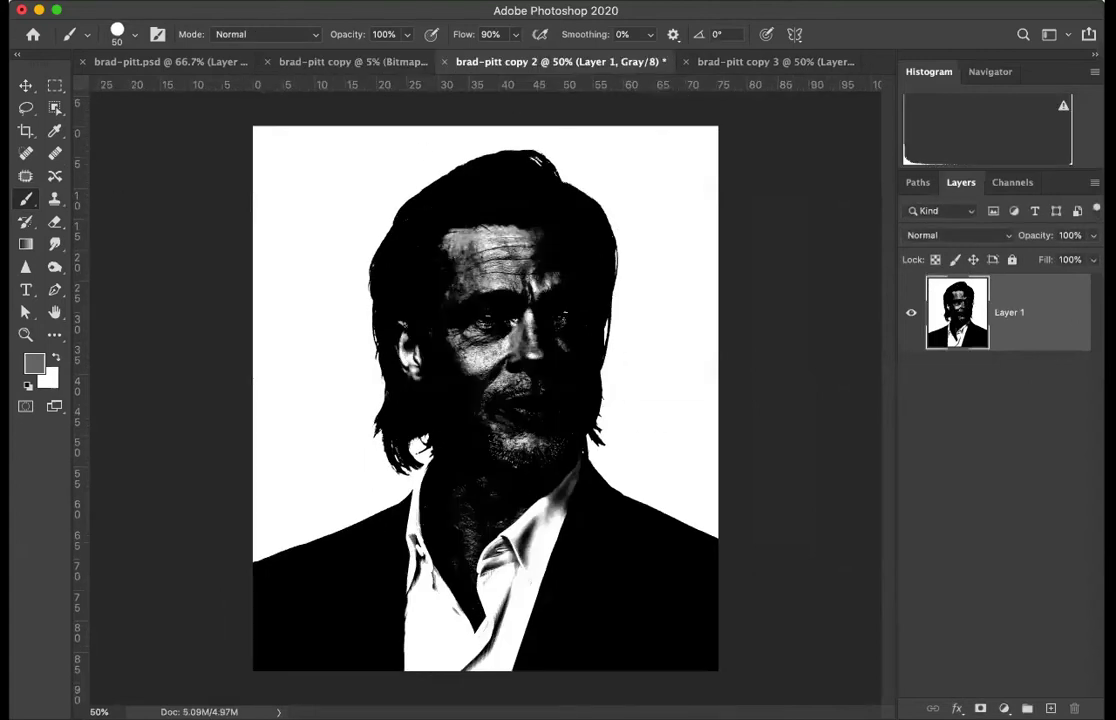
click(205, 0)
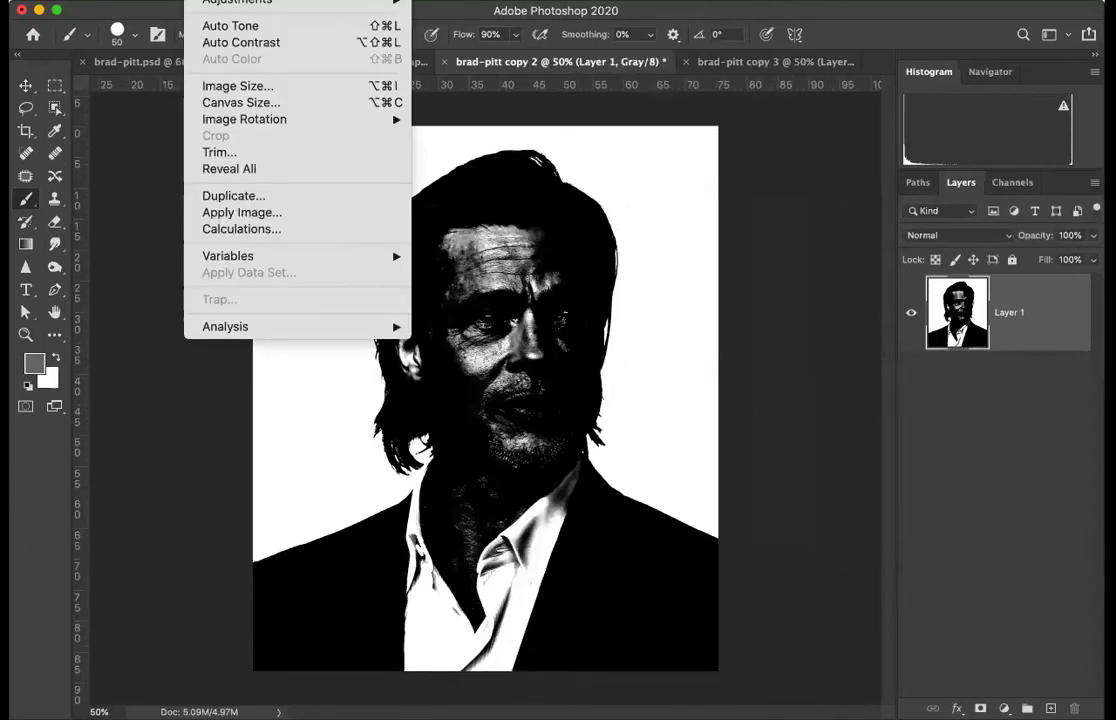
mouse_move(240, 0)
click(455, 0)
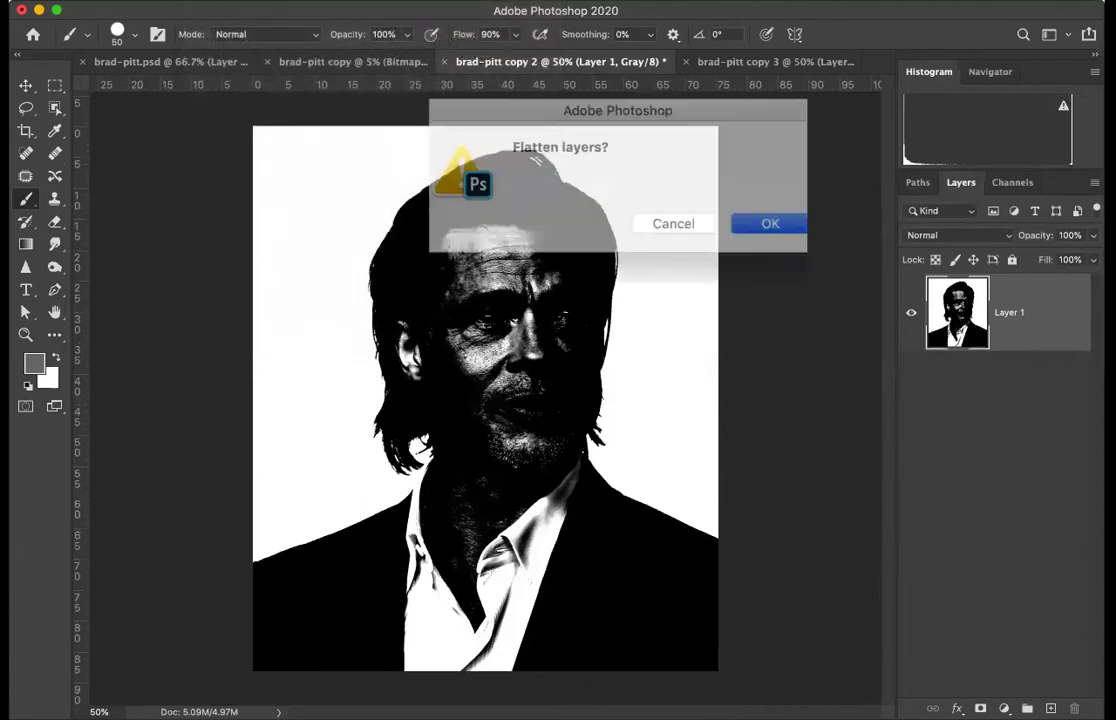
click(750, 217)
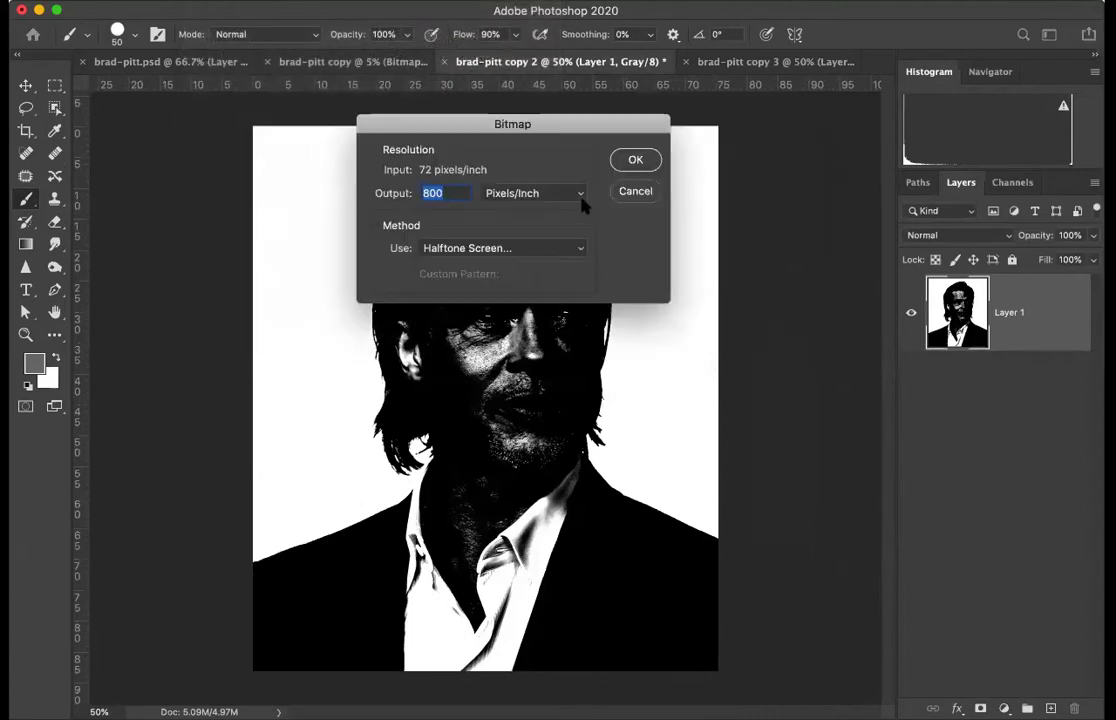
click(630, 162)
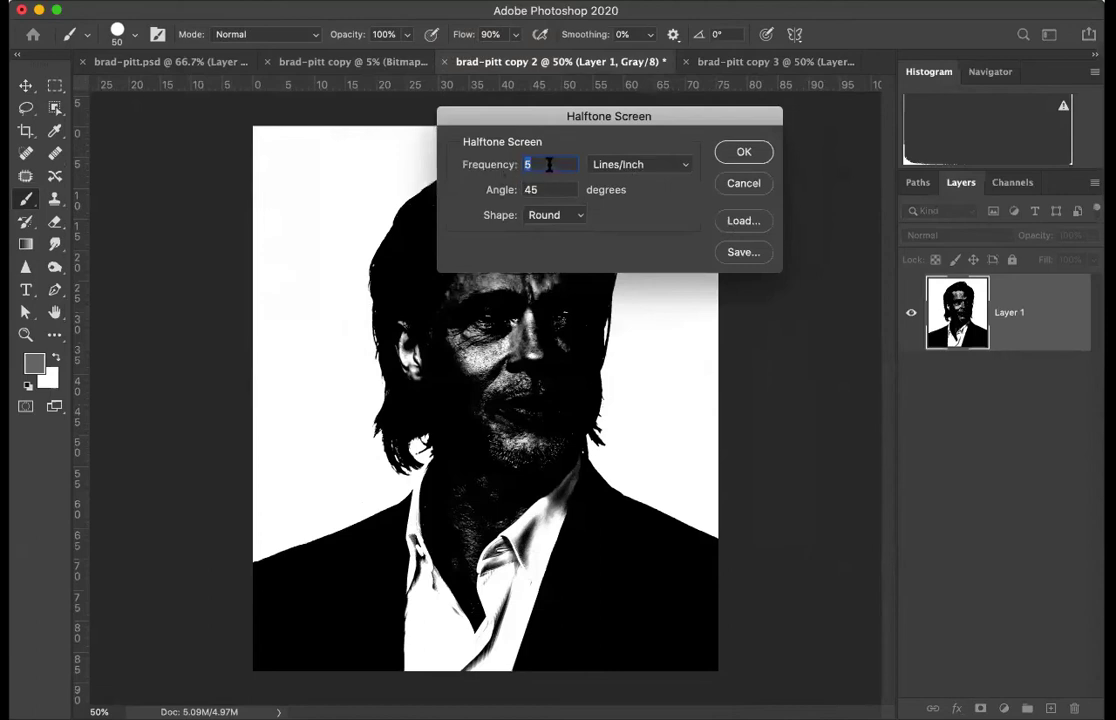
text(3)
click(731, 152)
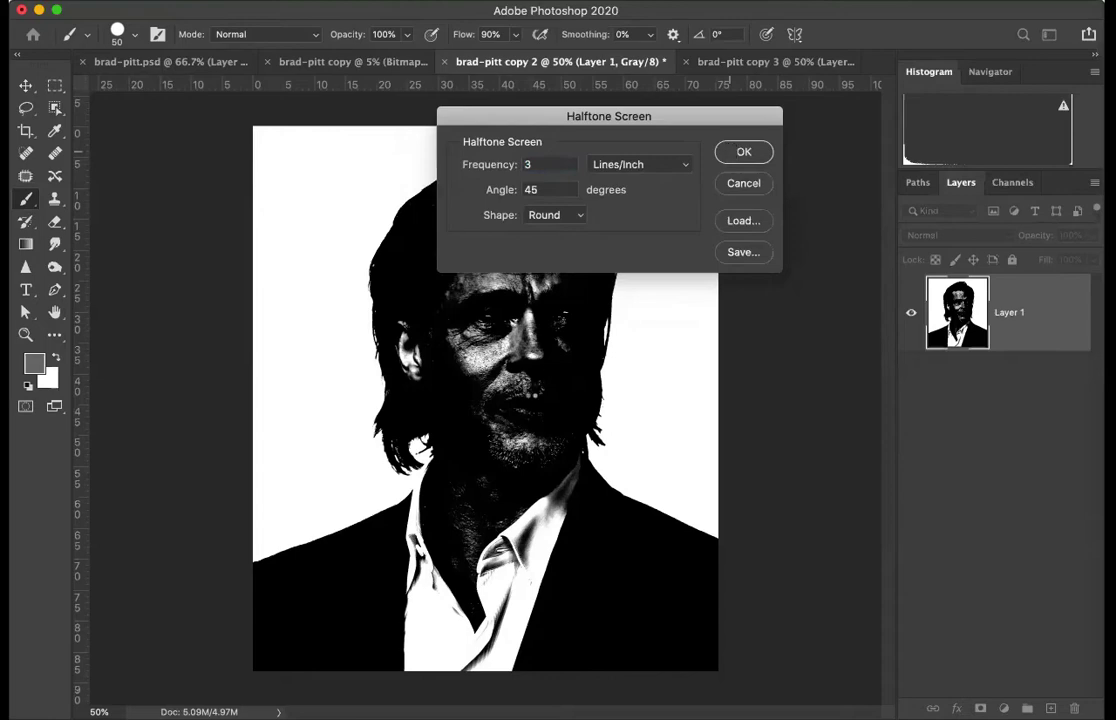
Examine the 3 lines/inch halftone on the darkest portrait copy, close up and as a whole
key(super+equal)
key(super+equal)
key(super+equal)
key(super+equal)
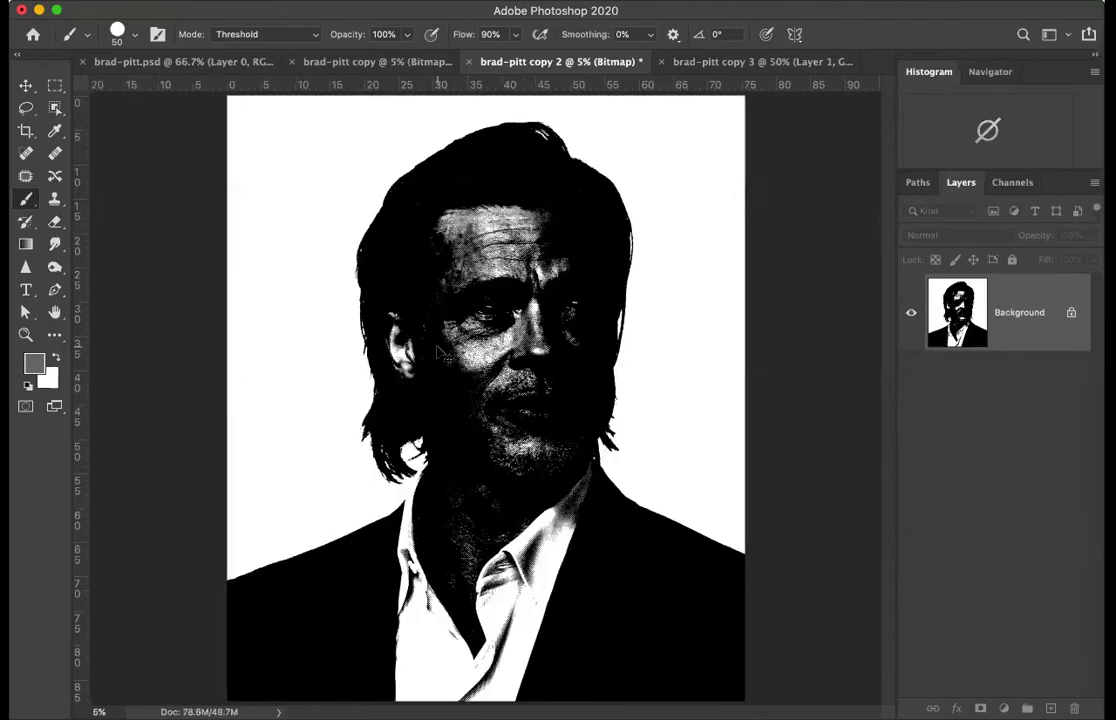
key(super+minus)
key(super+minus)
key(super+minus)
key(super+minus)
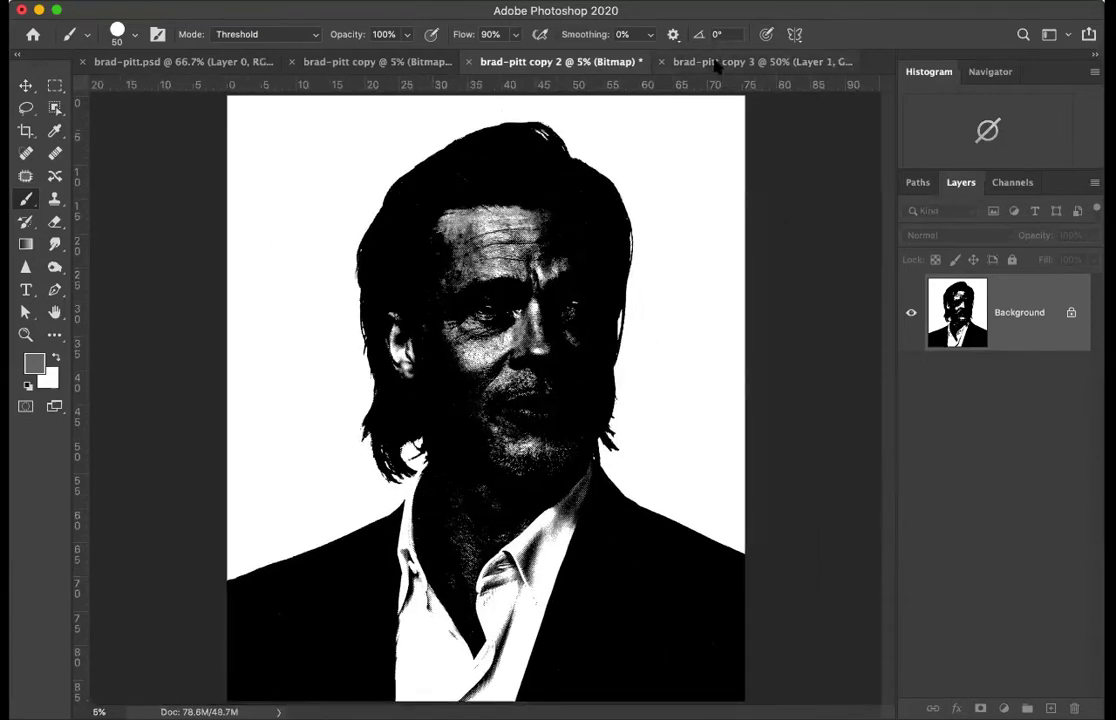
Flatten brad-pitt copy 3 and convert it to Bitmap at 800 pixels/inch, with a Round halftone screen at 15 lines/inch and 45 degrees
key(ctrl+Tab)
click(215, 0)
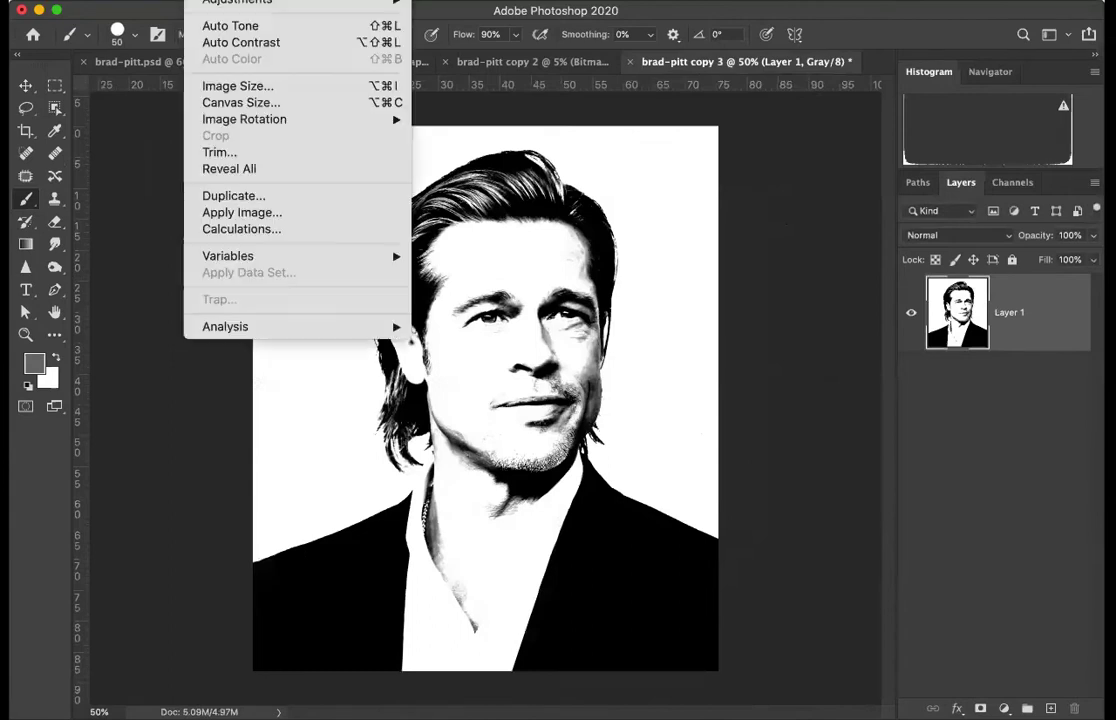
click(458, 0)
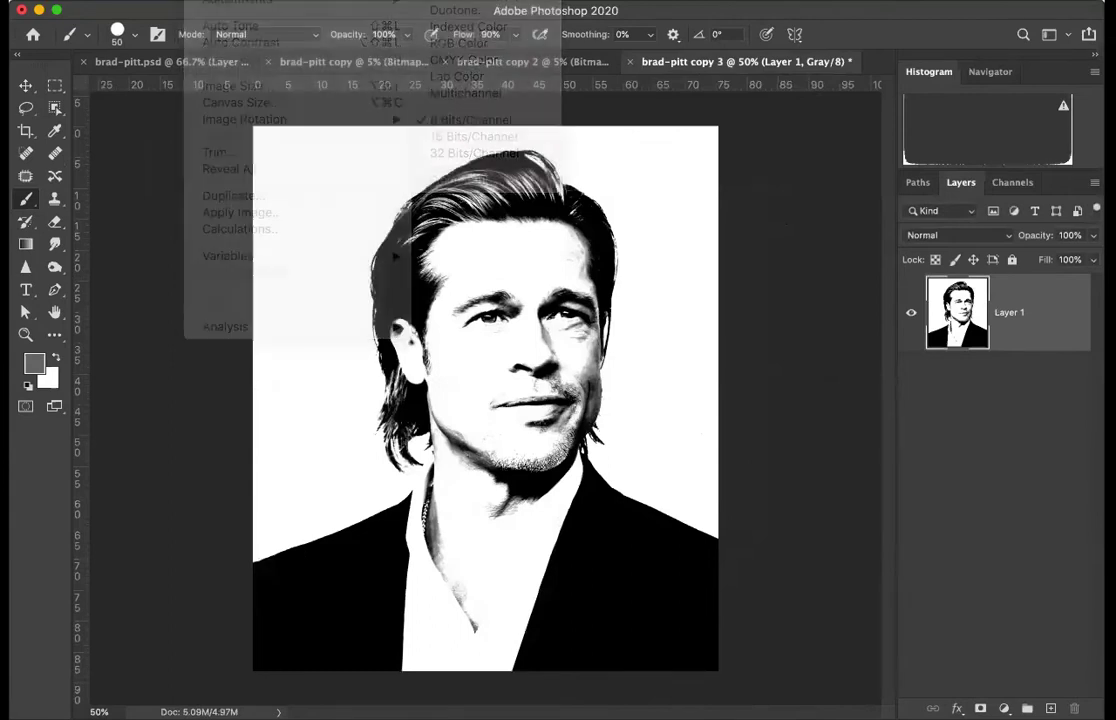
click(748, 216)
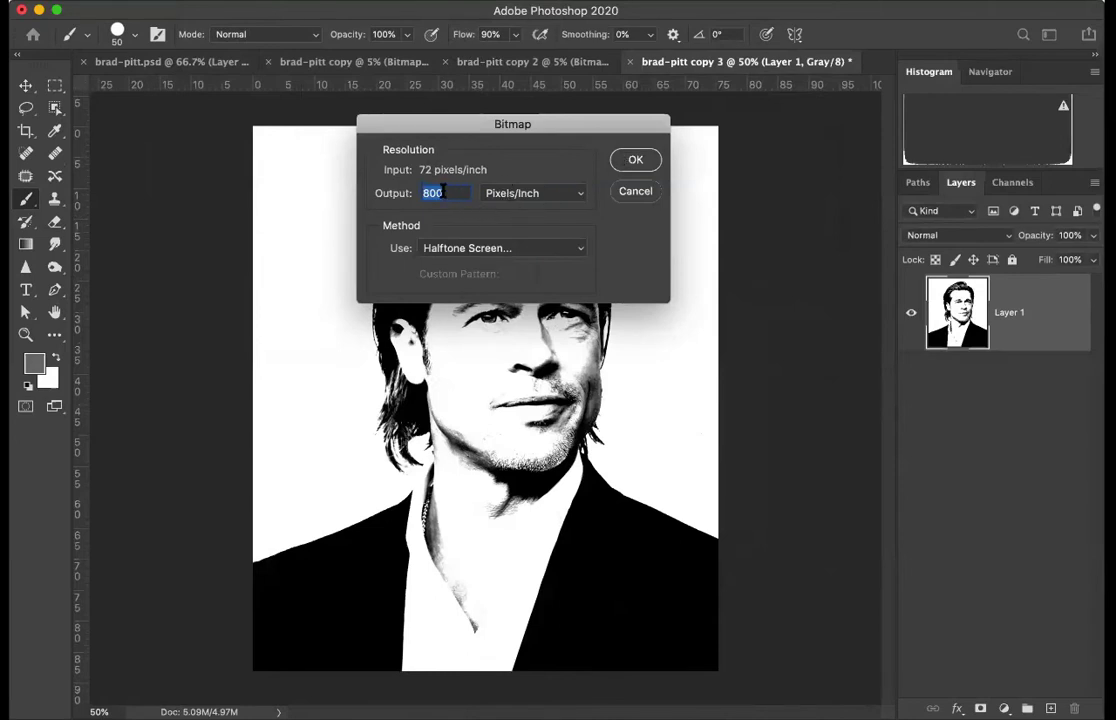
text(1000)
key(Tab)
text(8)
click(630, 162)
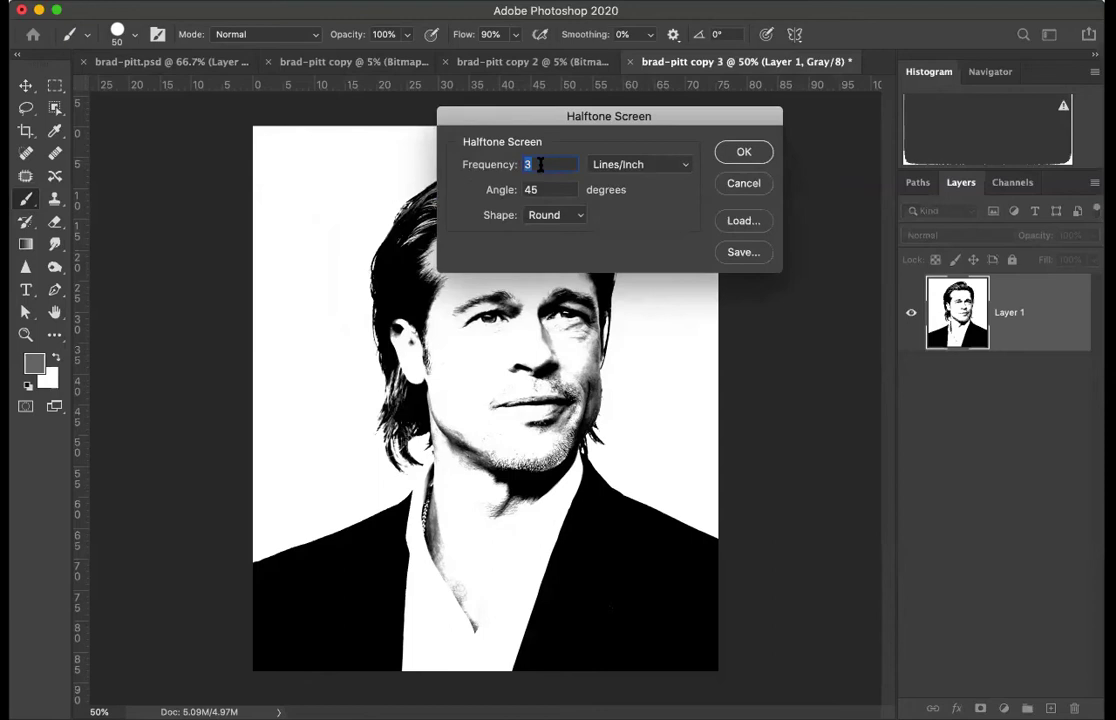
text(15)
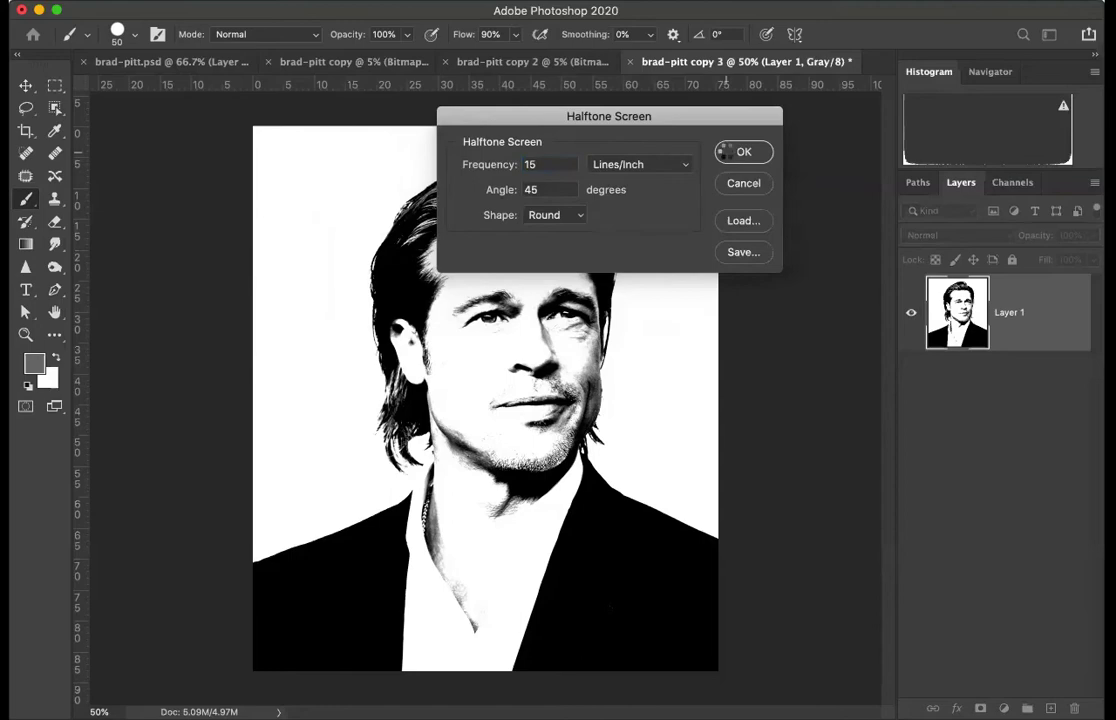
click(740, 152)
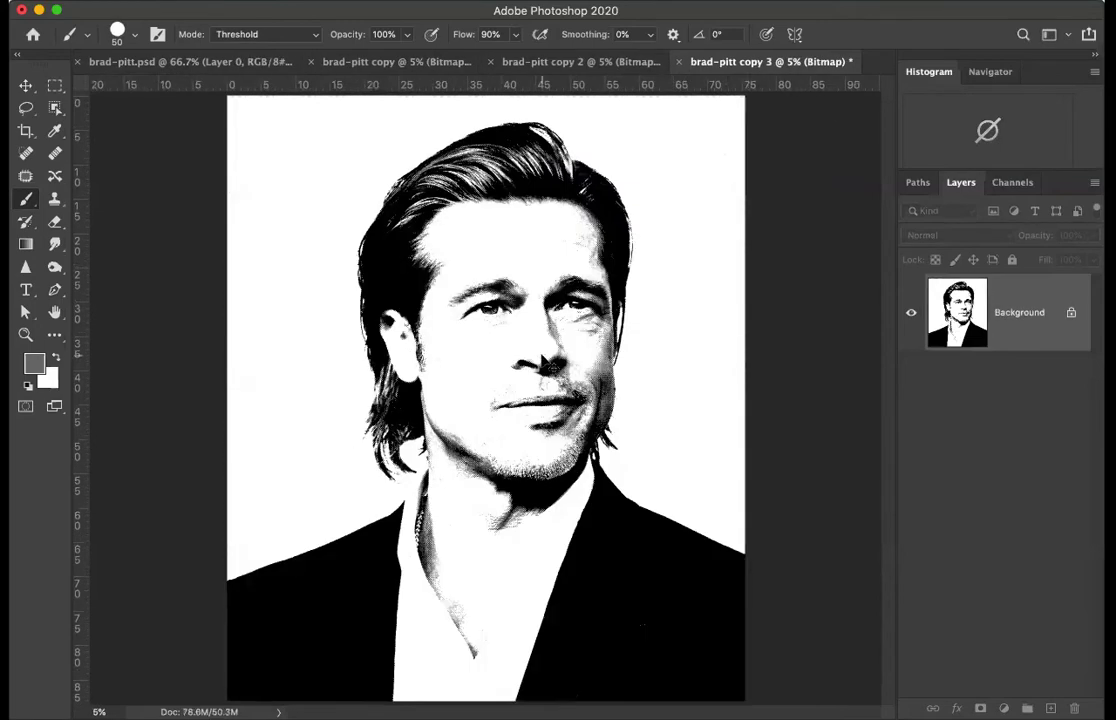
Check the halftone dots on brad-pitt copy 3, and convert the document back to Grayscale with a size ratio of 1
scroll(543, 361, up, 3)
scroll(543, 363, up, 1)
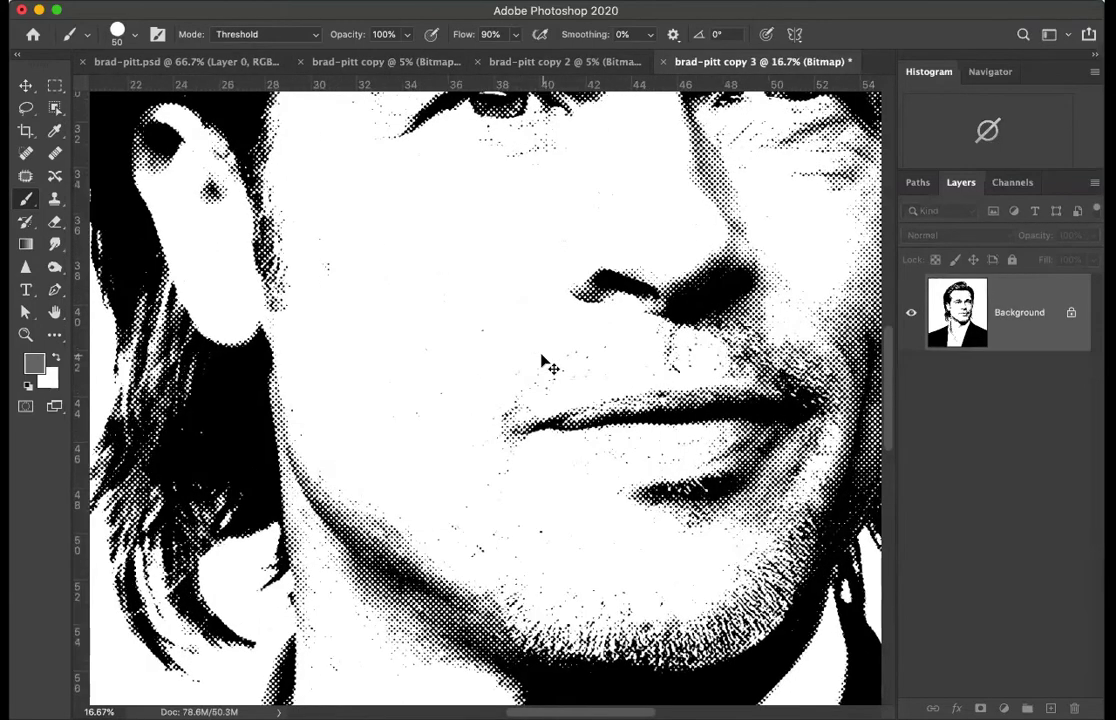
scroll(543, 363, down, 5)
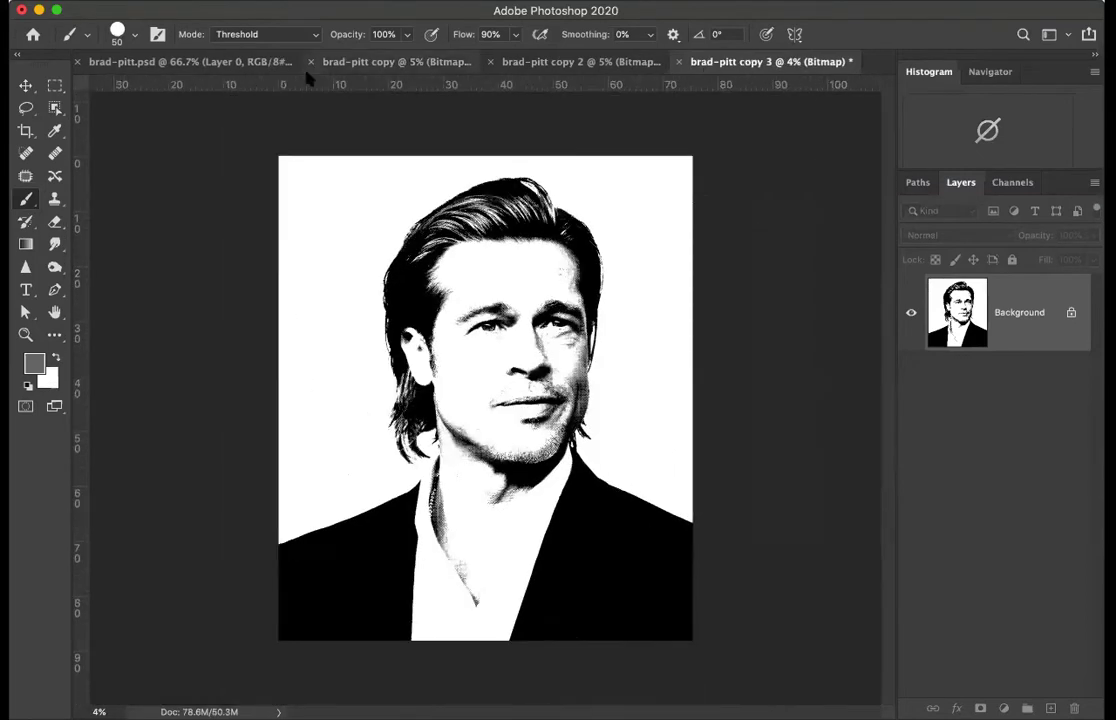
click(205, 2)
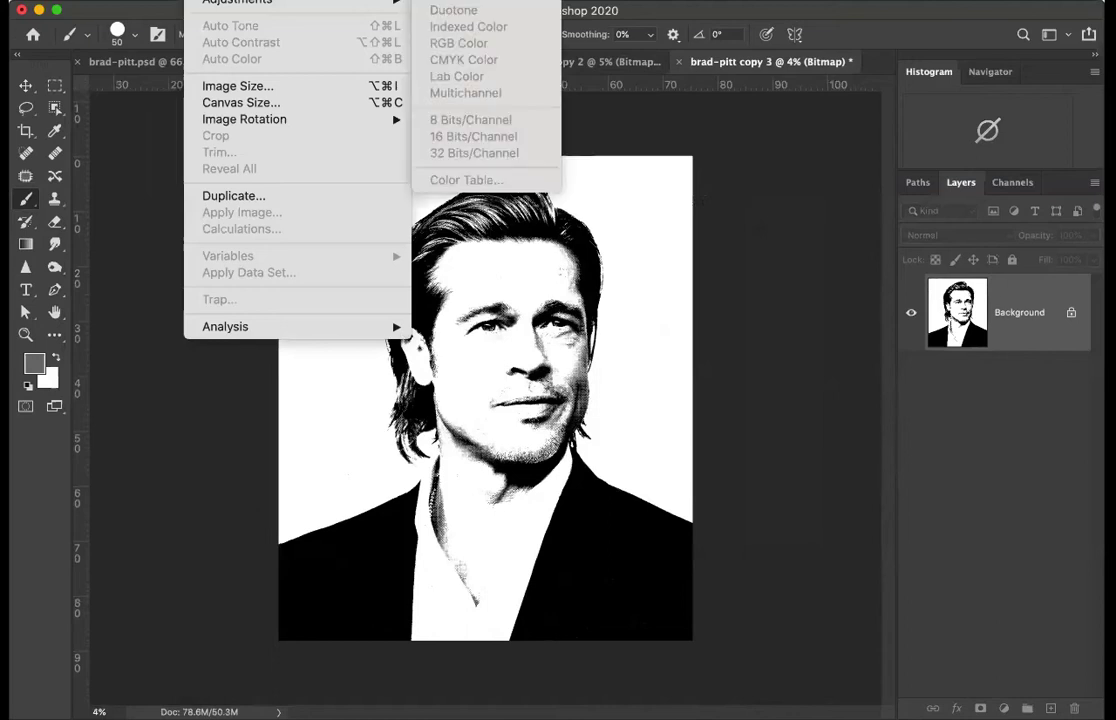
click(460, 1)
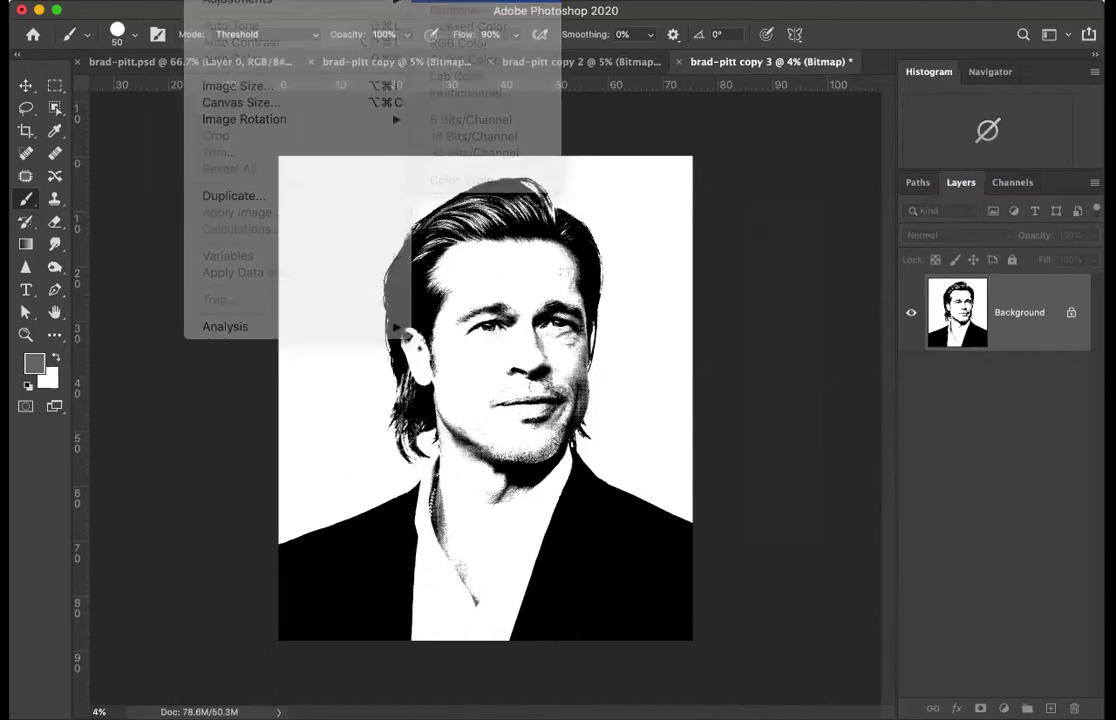
drag(573, 276, 464, 150)
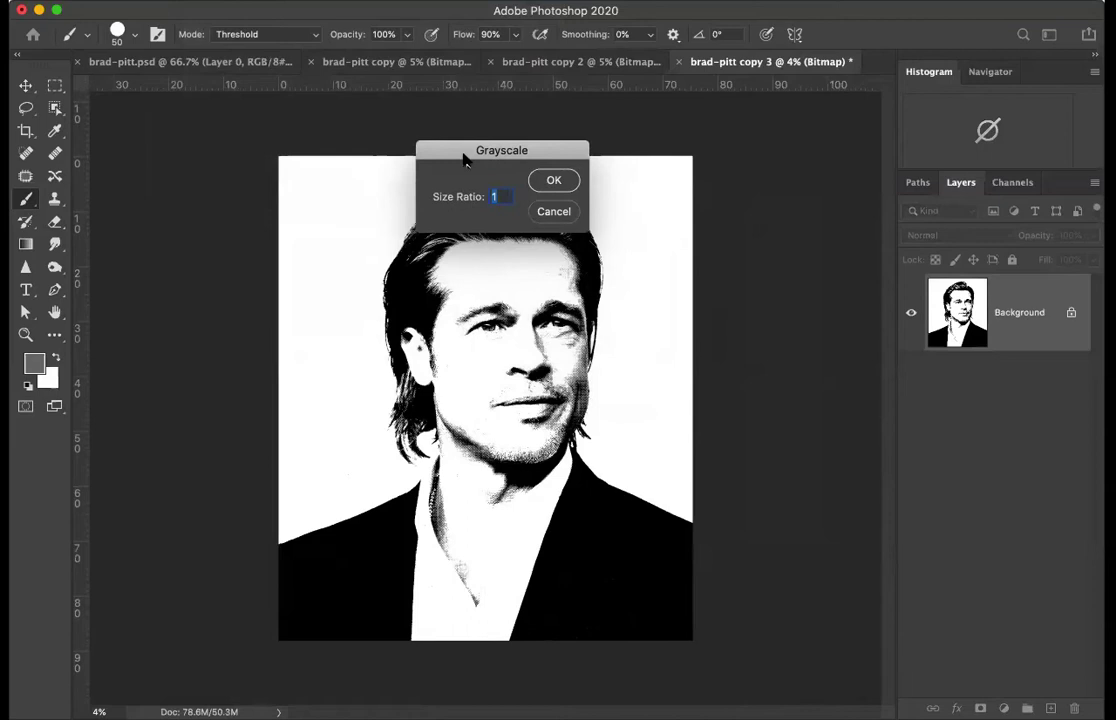
click(551, 185)
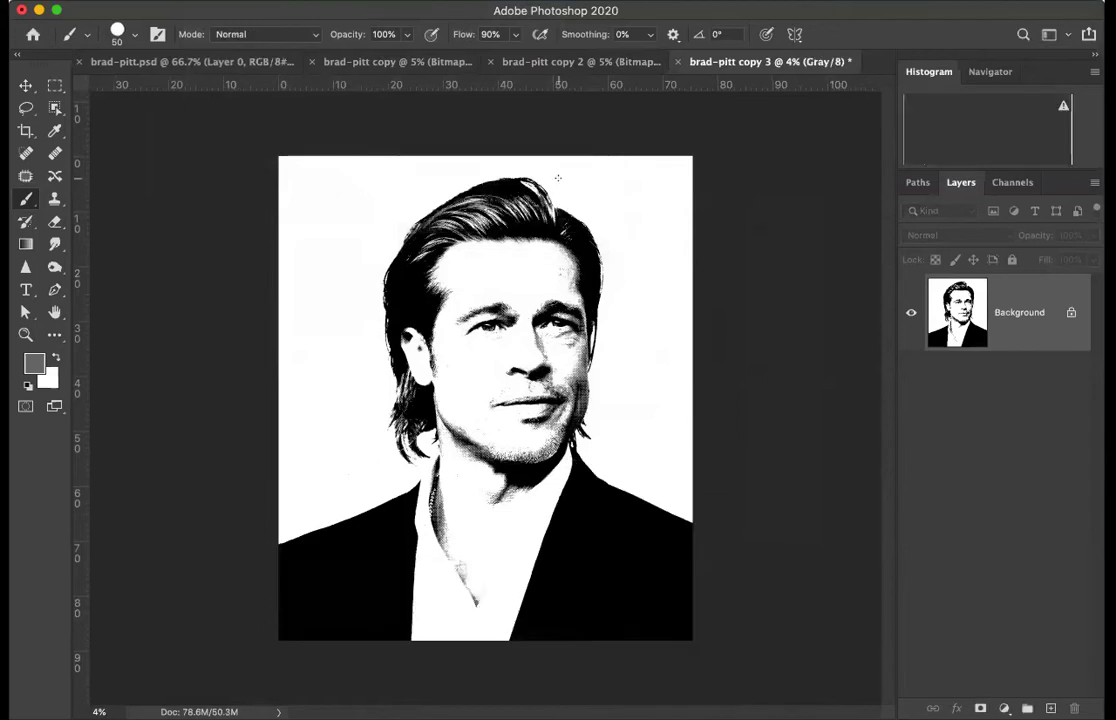
Convert the bitmap in brad-pitt copy 2 back to Grayscale with a size ratio of 1
click(578, 62)
click(205, 0)
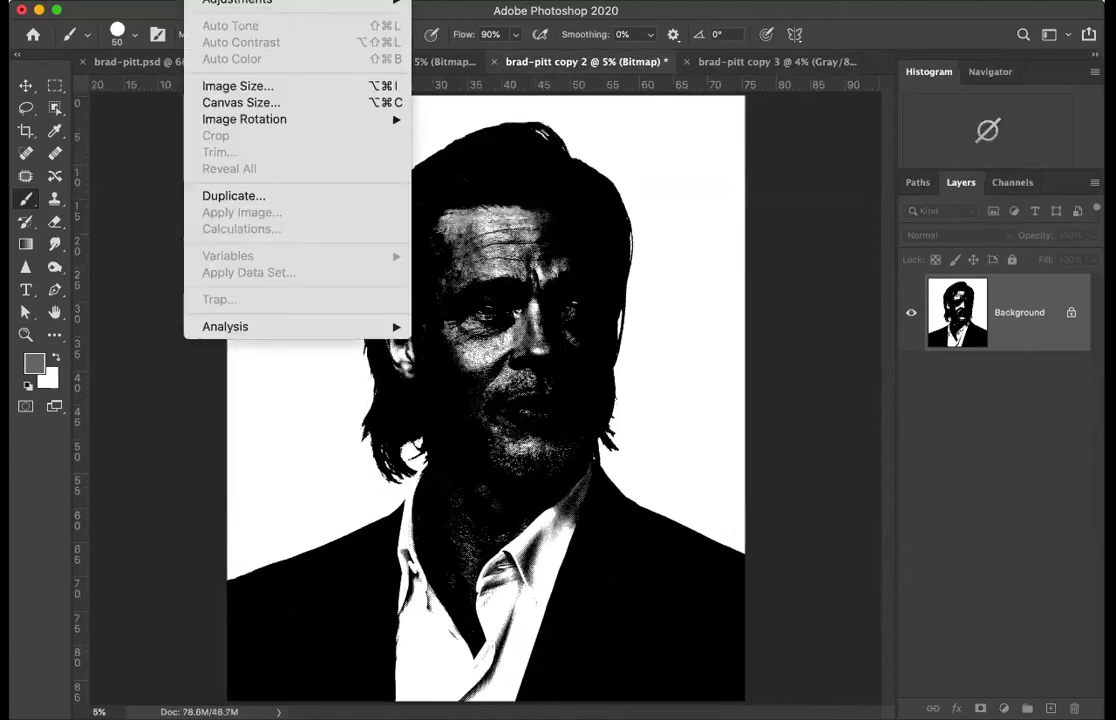
mouse_move(400, 0)
click(480, 0)
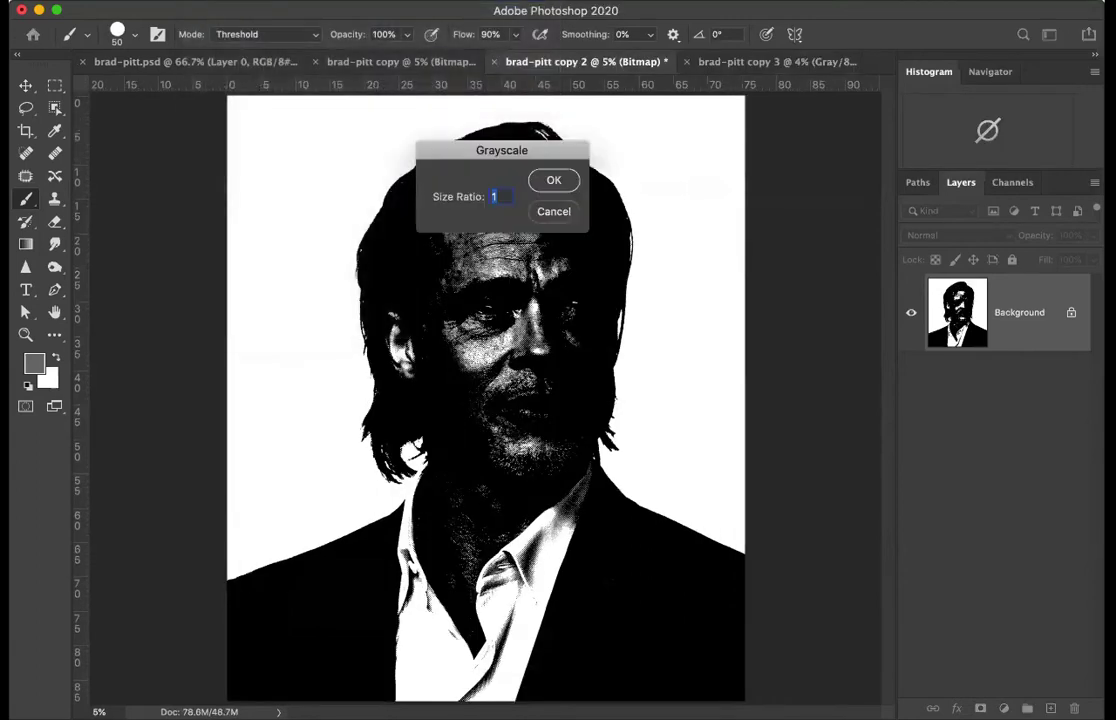
click(555, 182)
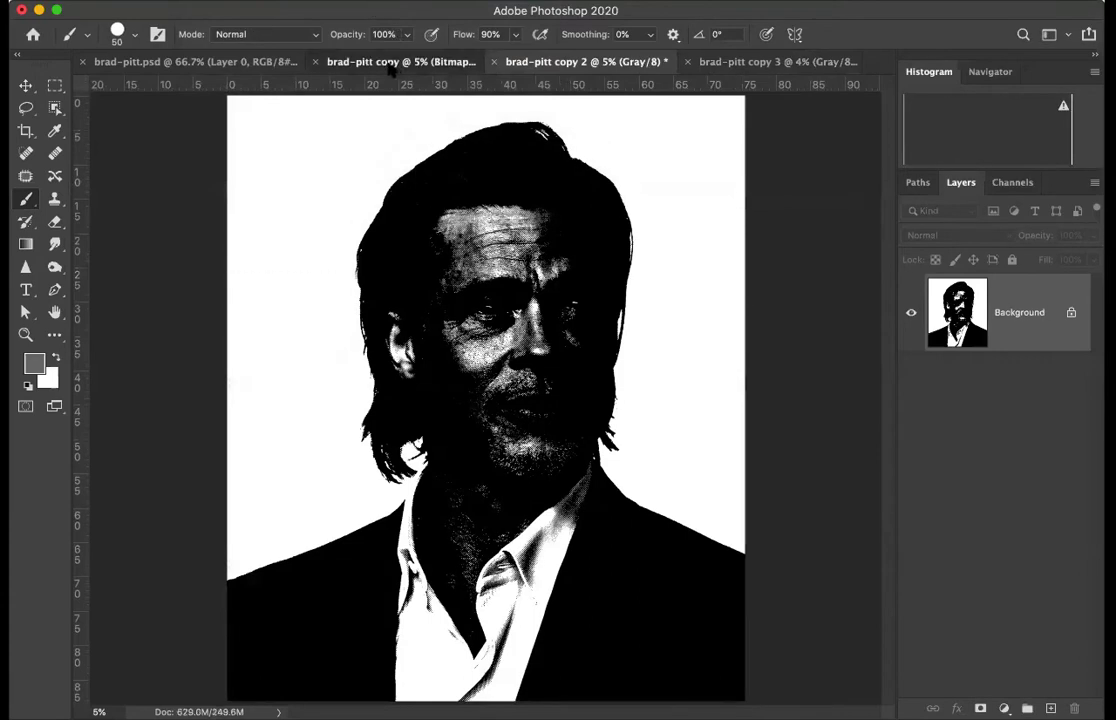
Convert the bitmap in the first brad-pitt copy back to Grayscale with a size ratio of 1
click(395, 62)
click(205, 0)
mouse_move(300, 0)
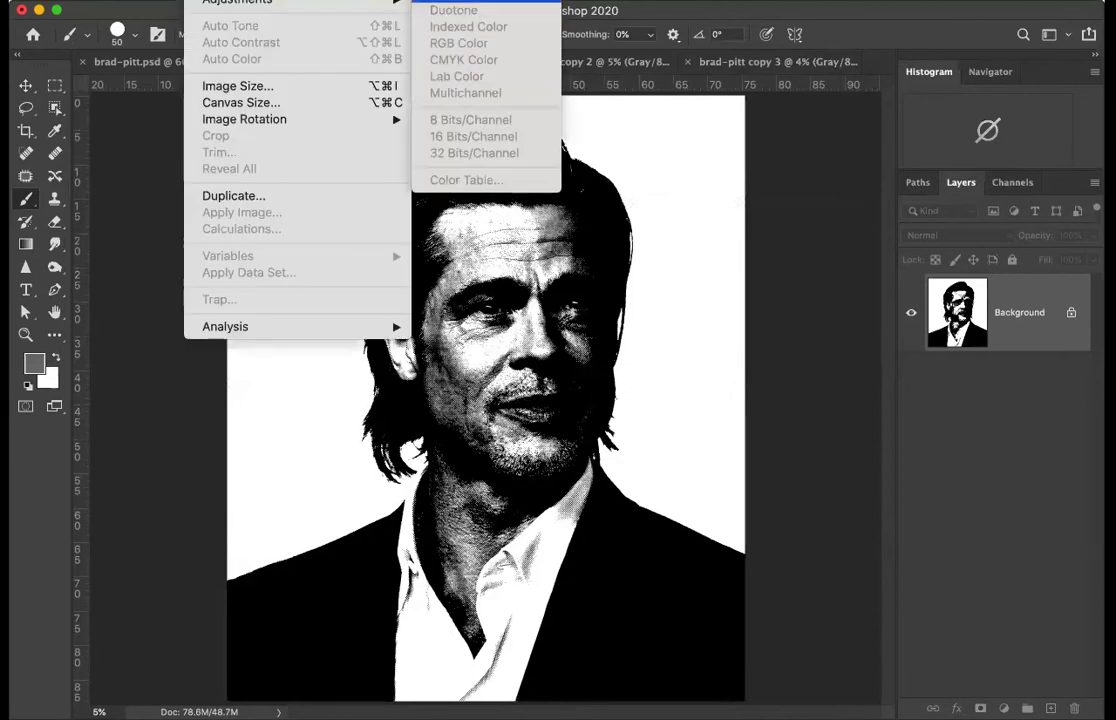
click(450, 0)
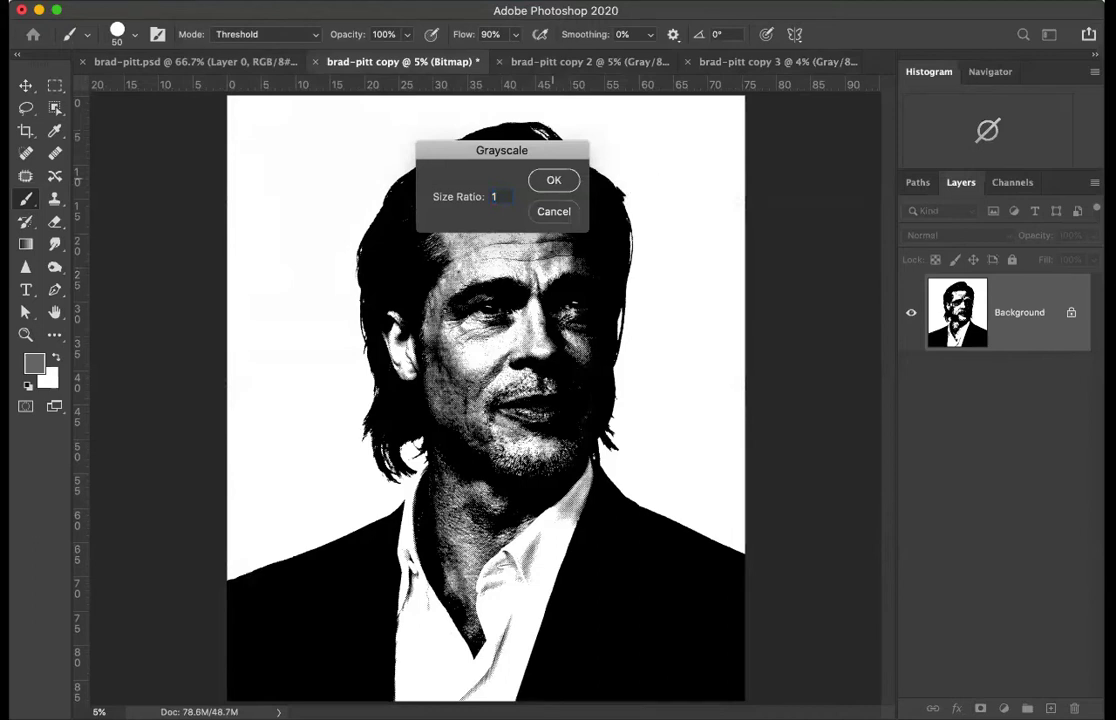
key(Return)
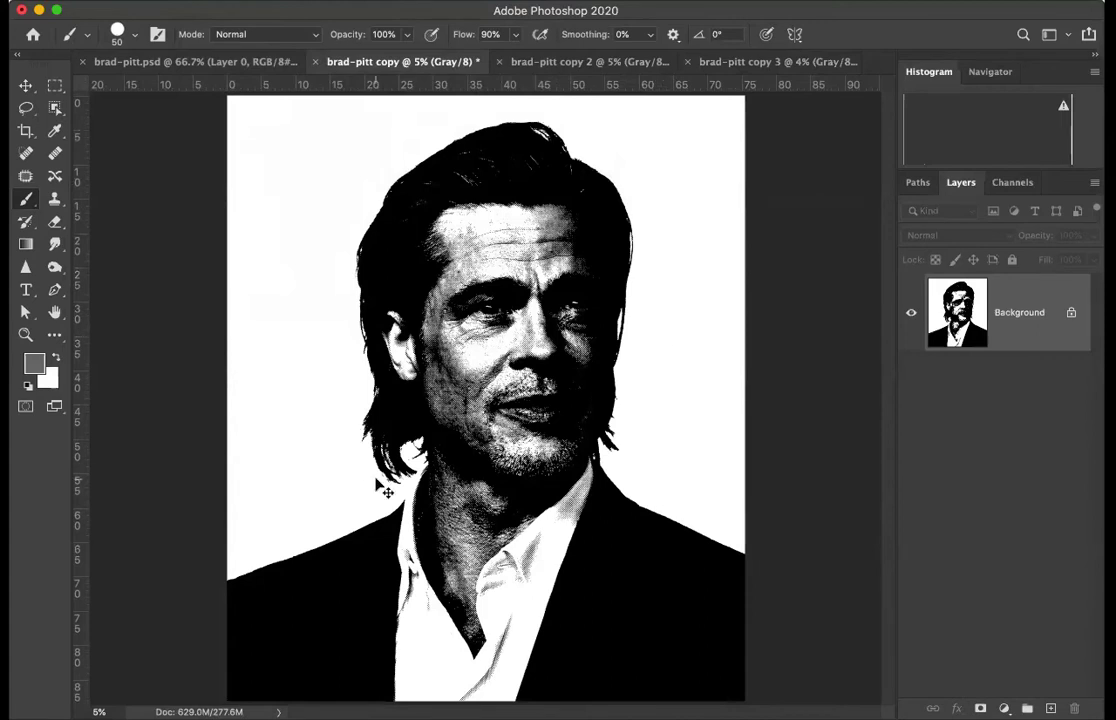
Cut the entire portrait from the first brad-pitt copy and paste it into a new alpha channel of the same document
key(super+a)
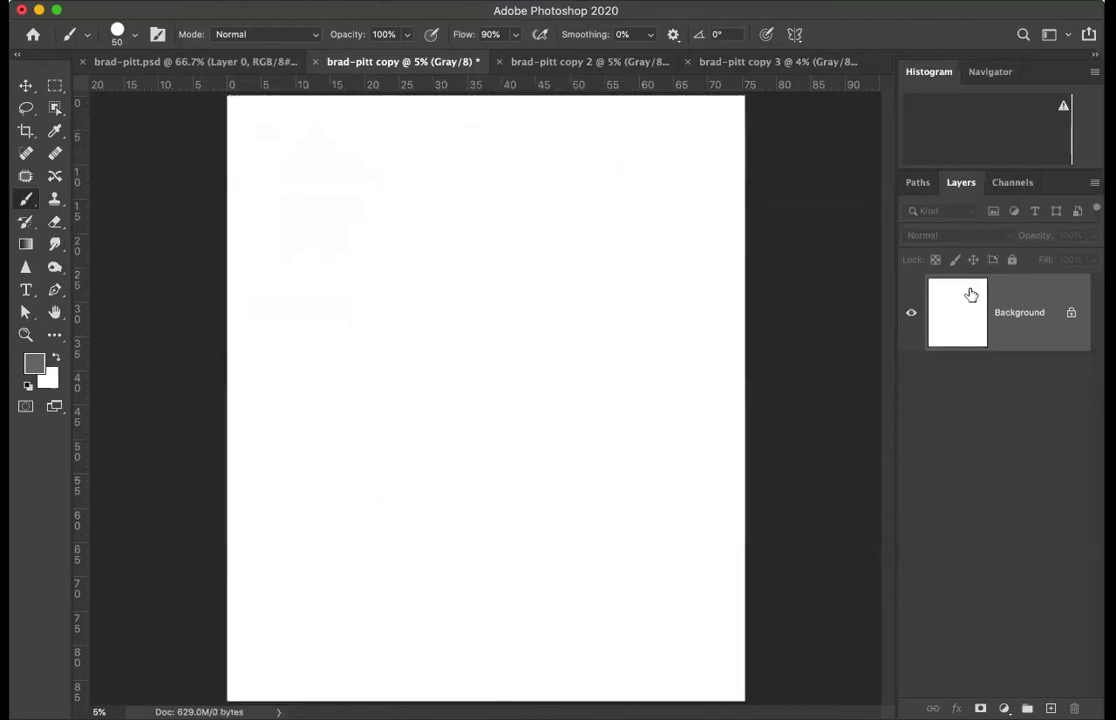
click(1008, 186)
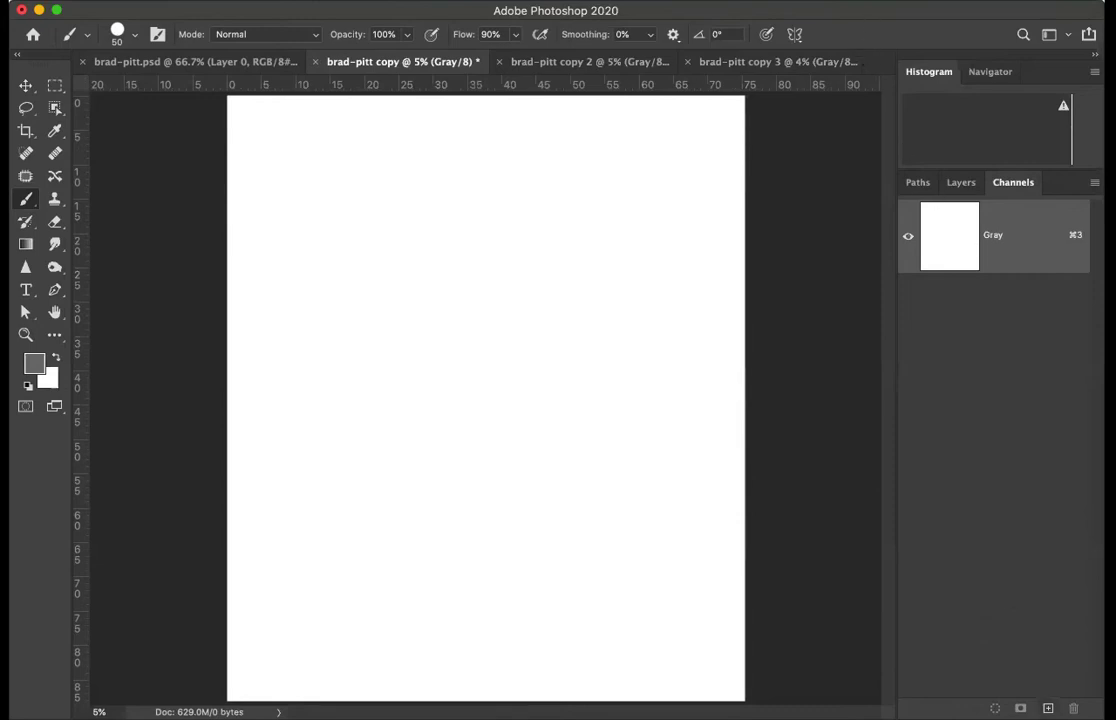
click(1048, 708)
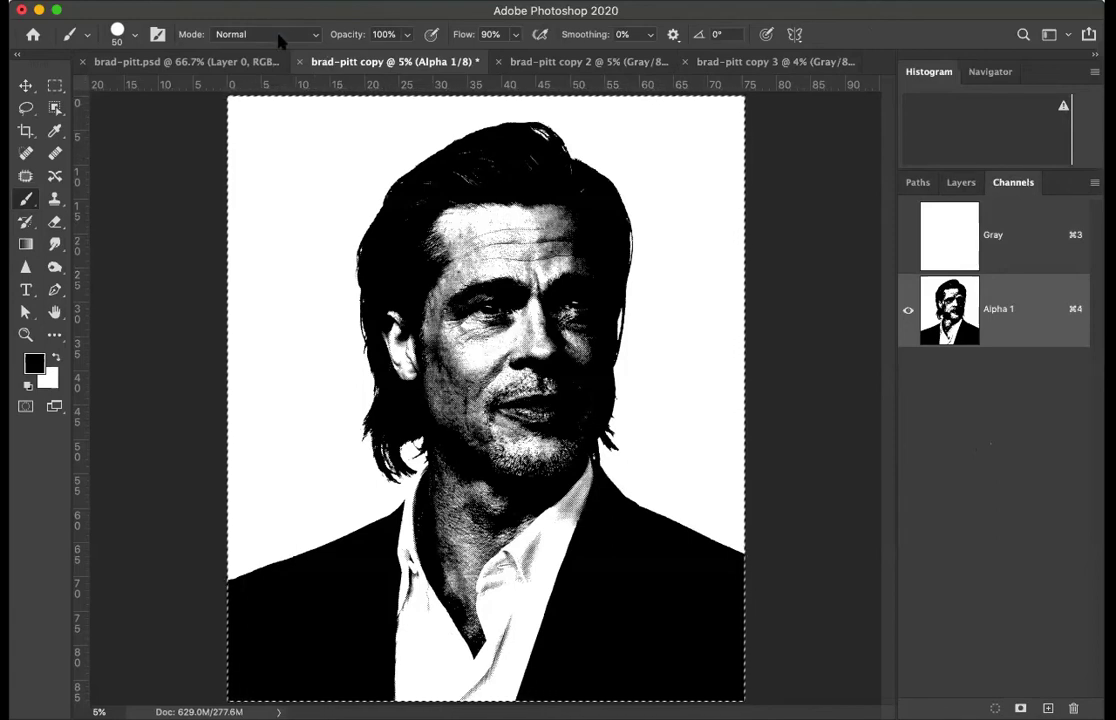
Cut the entire dark portrait from brad-pitt copy 2 into a second new alpha channel of brad-pitt copy, and close copy 2 without saving
click(558, 63)
key(super+a)
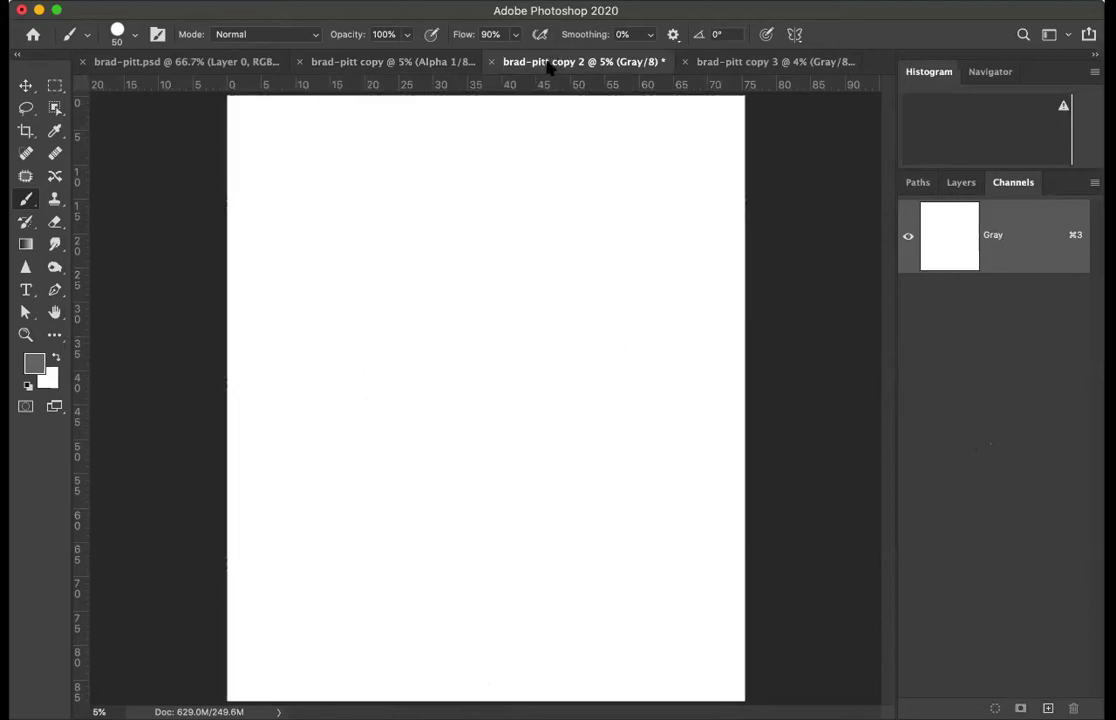
click(425, 63)
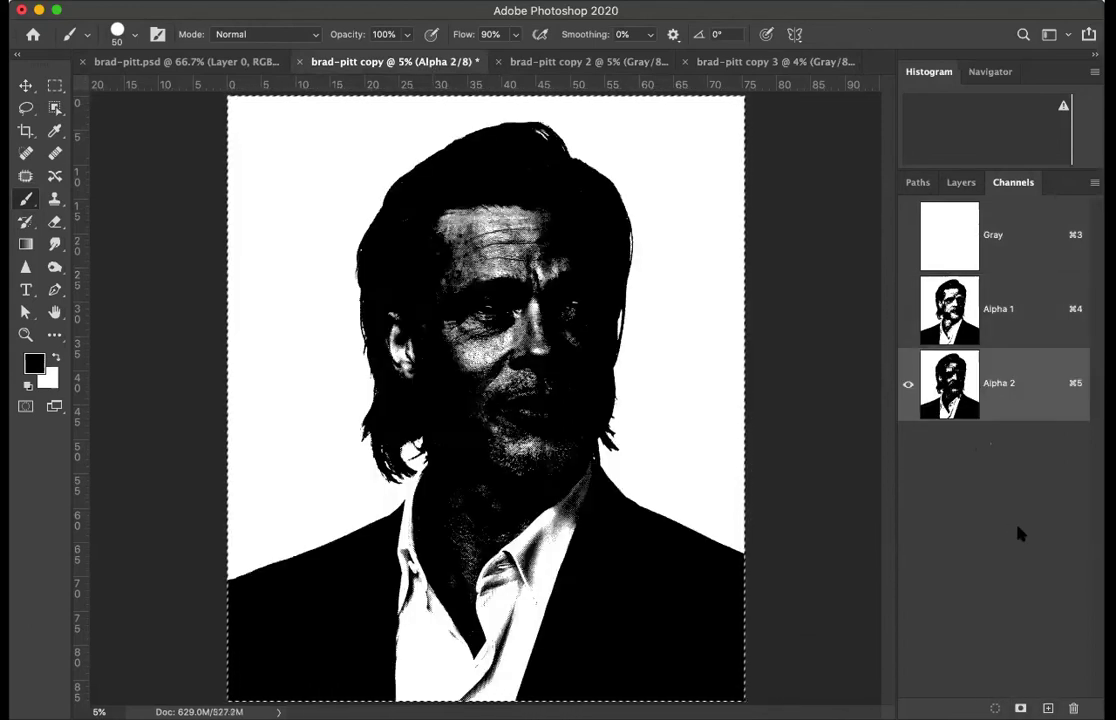
click(527, 64)
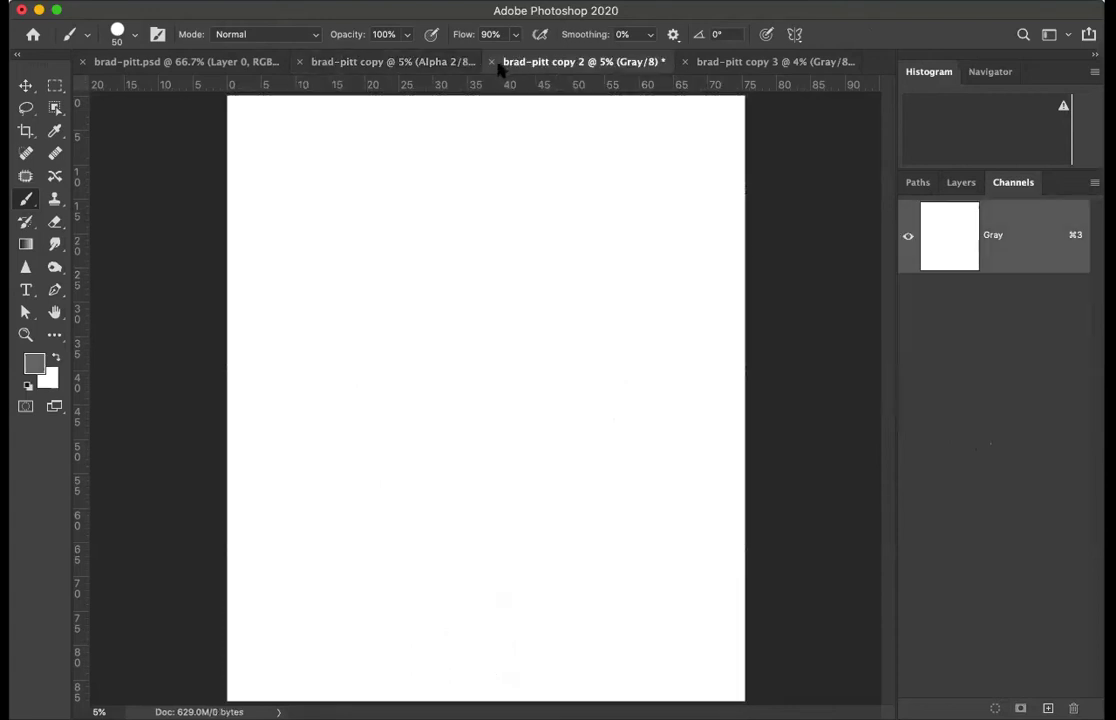
key(super+w)
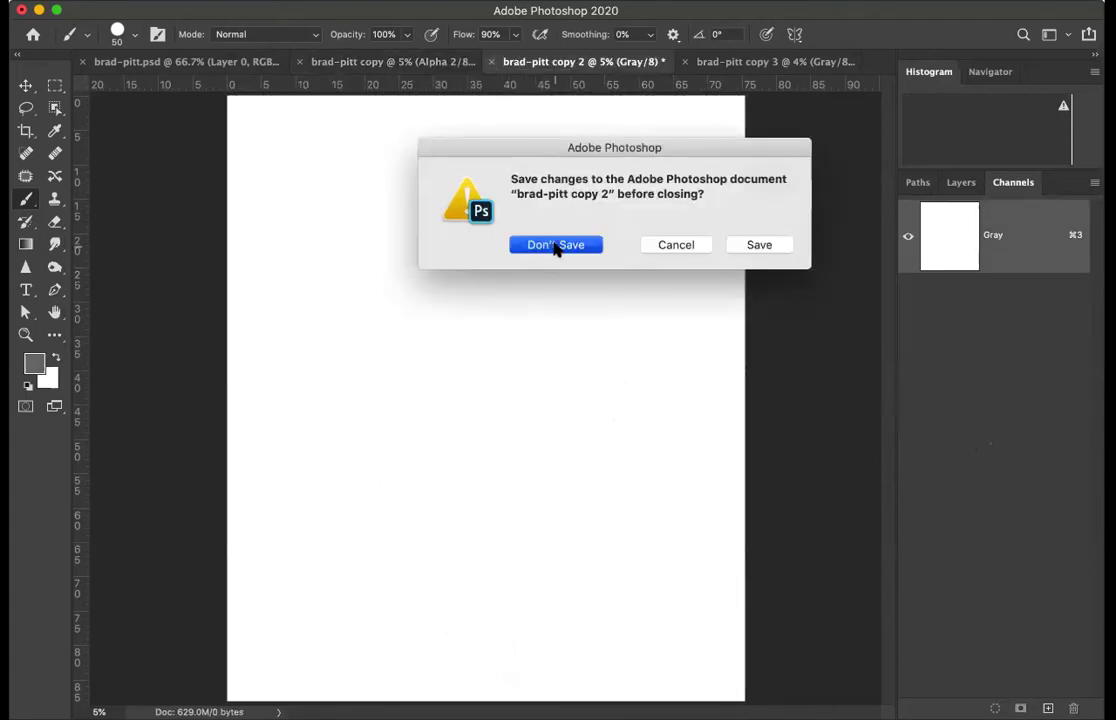
click(556, 245)
Cut the entire light portrait out of brad-pitt copy 3 and close that document without saving
click(585, 63)
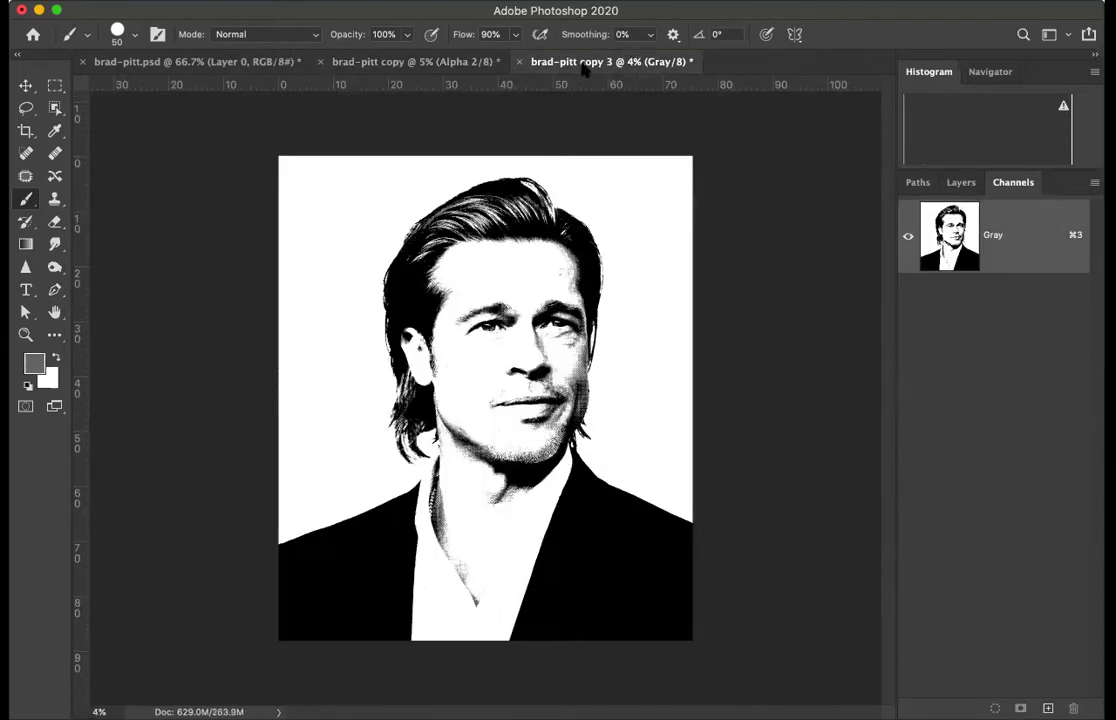
key(super+a)
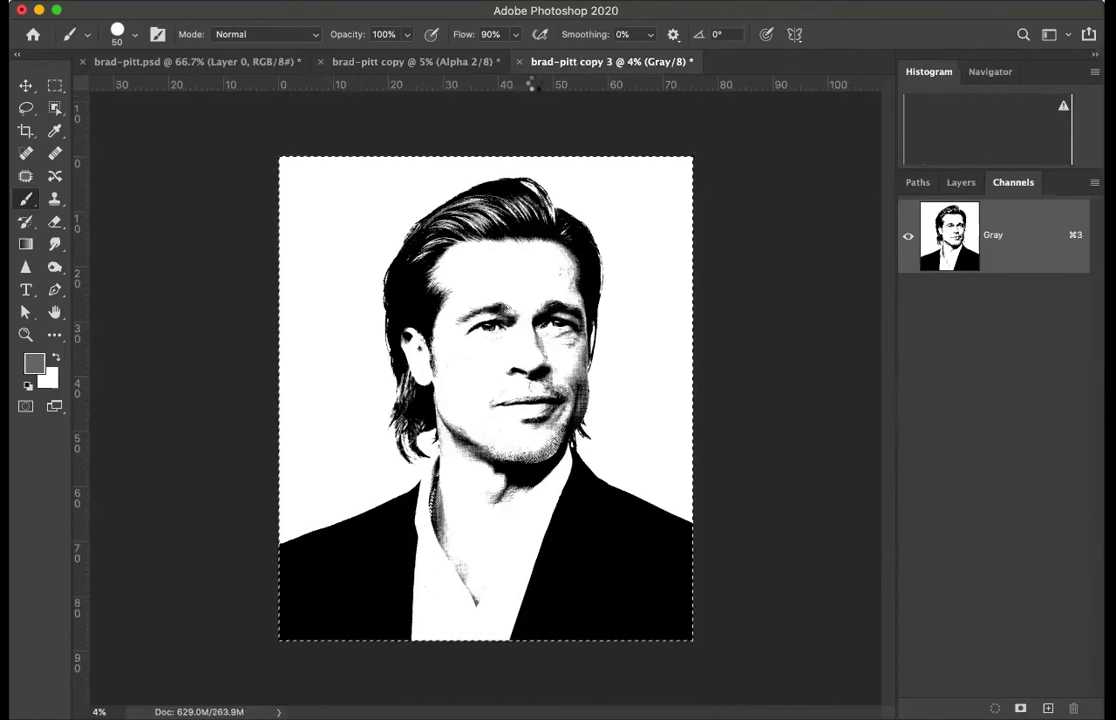
key(BackSpace)
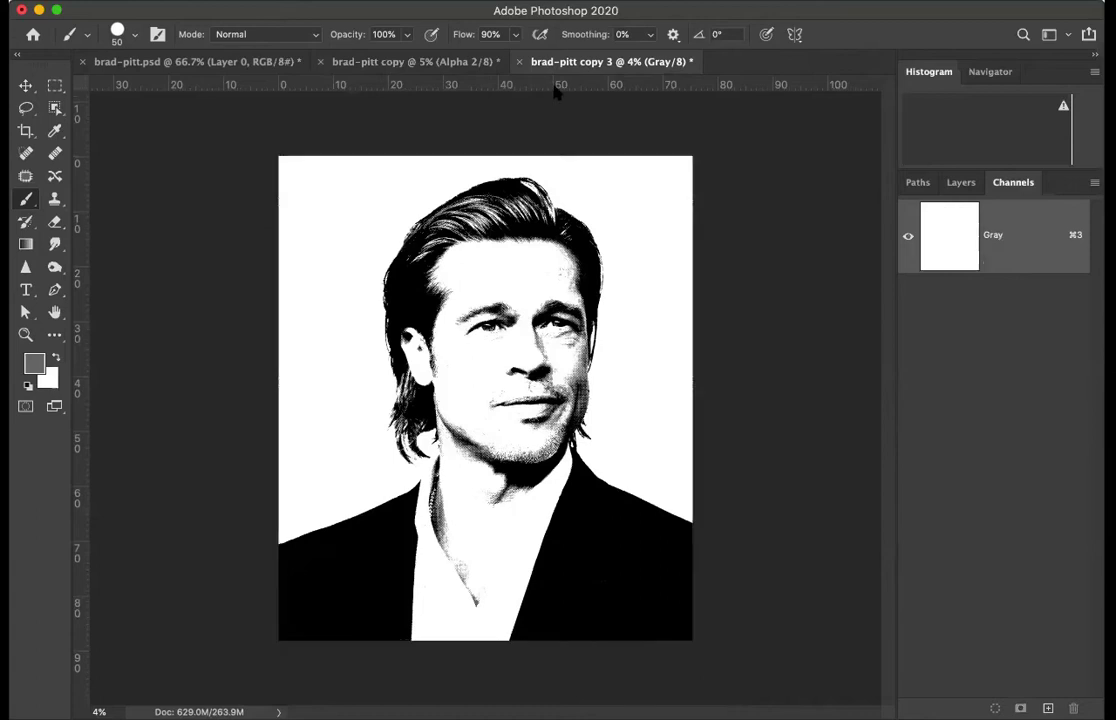
click(519, 61)
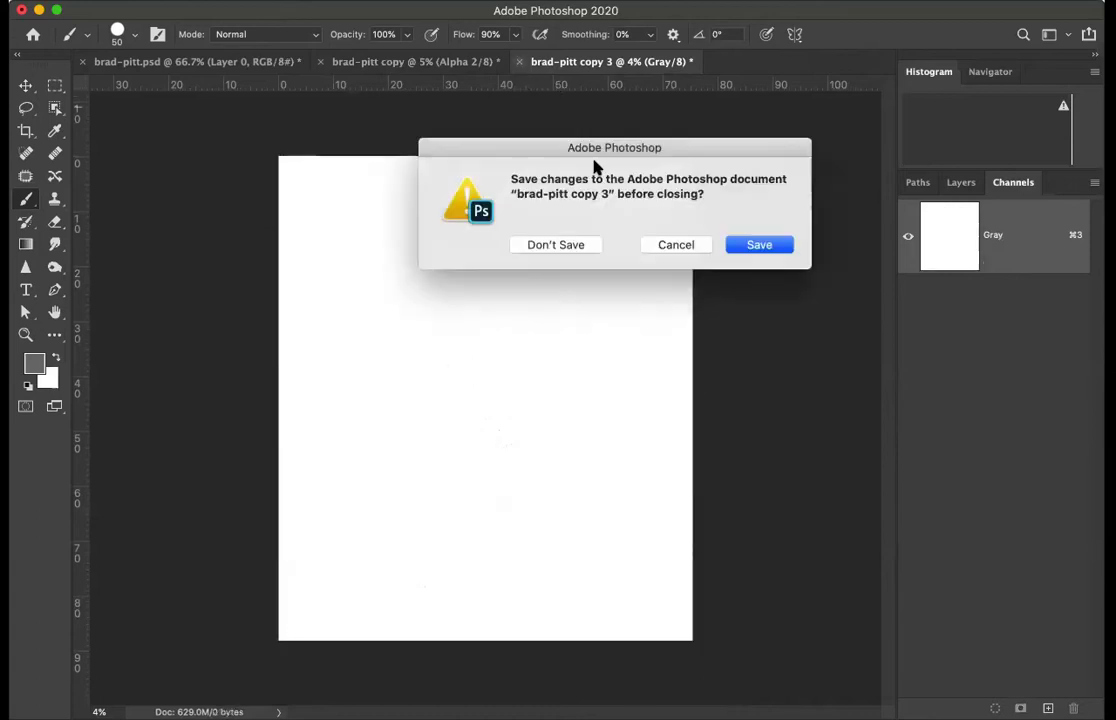
click(558, 246)
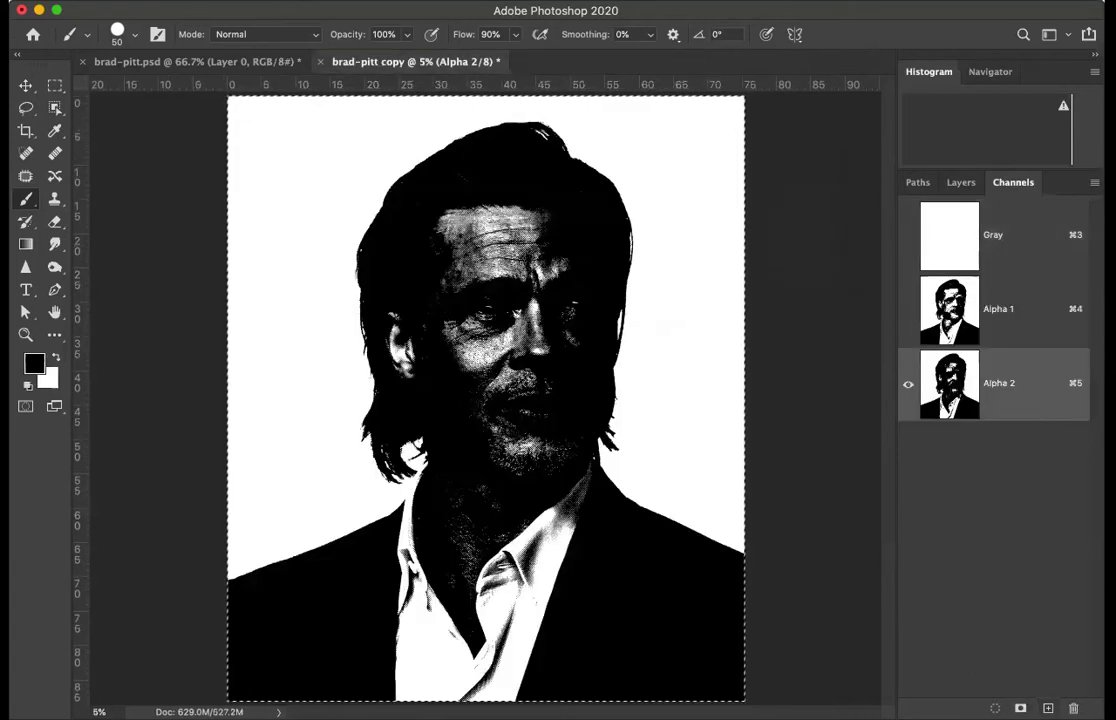
Paste the cut light portrait into a third new alpha channel of brad-pitt copy and clear the selection
click(1048, 708)
key(super+v)
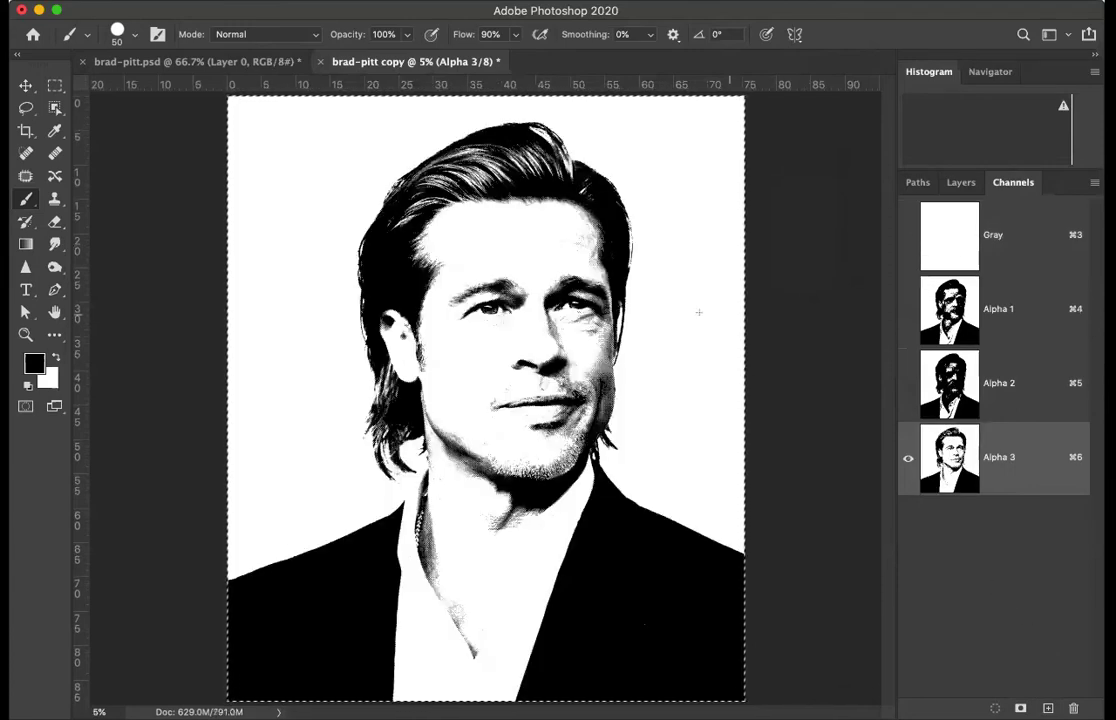
key(super+d)
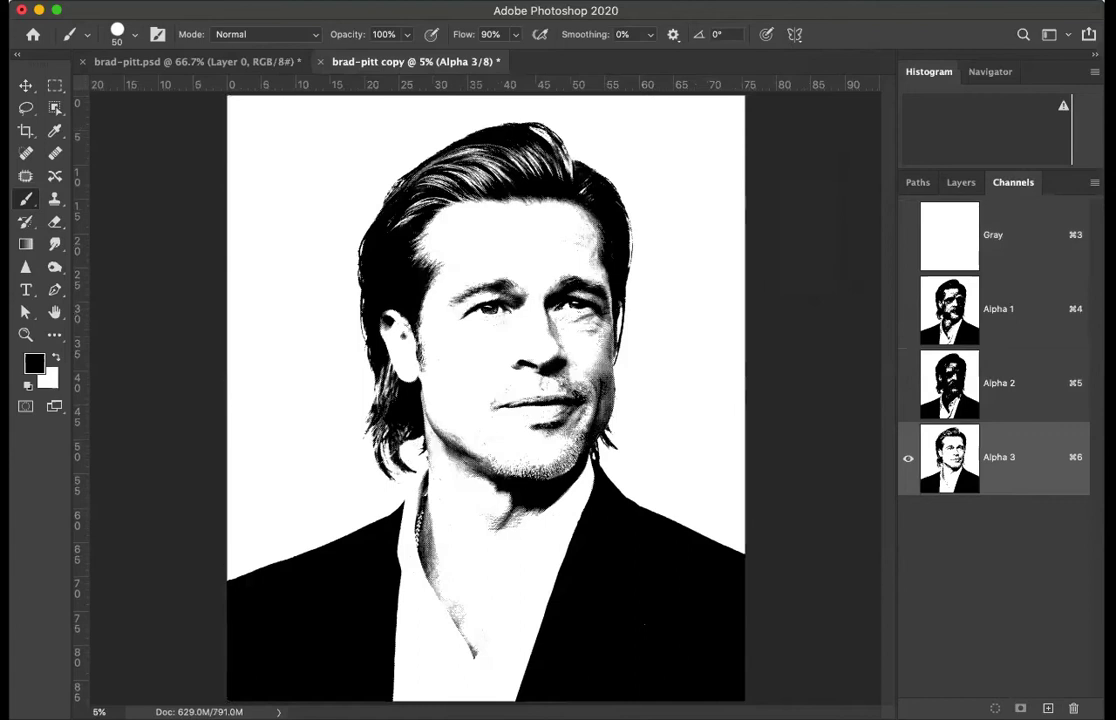
Convert the brad-pitt copy document from Grayscale to RGB Color mode
click(200, 0)
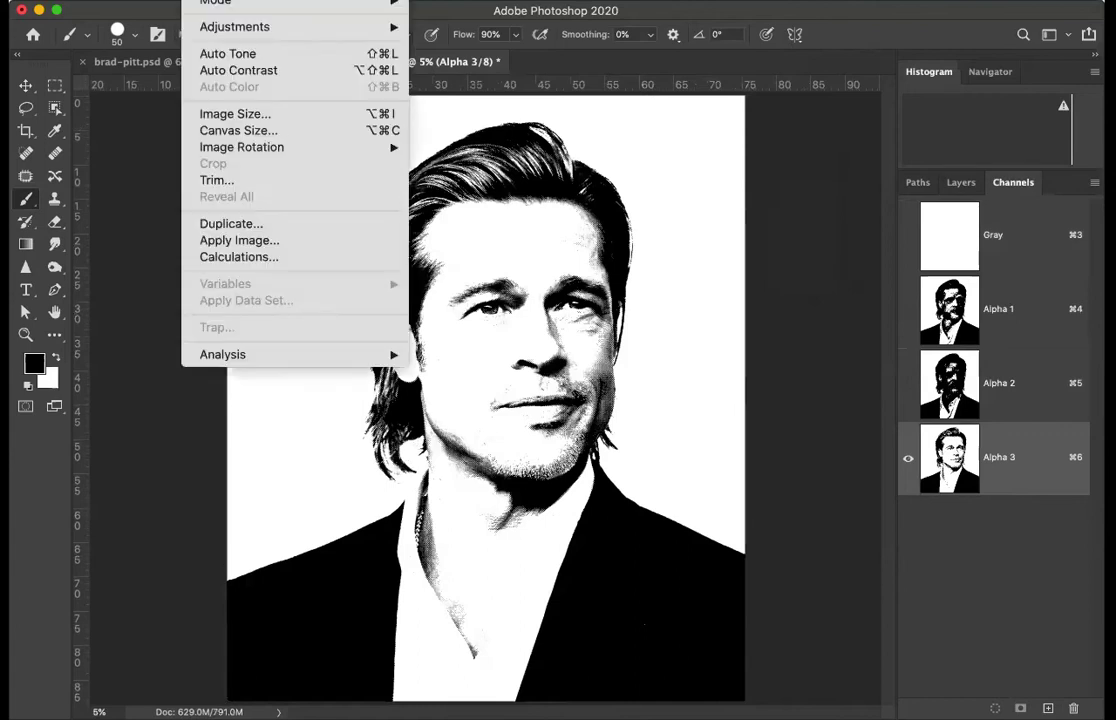
mouse_move(215, 1)
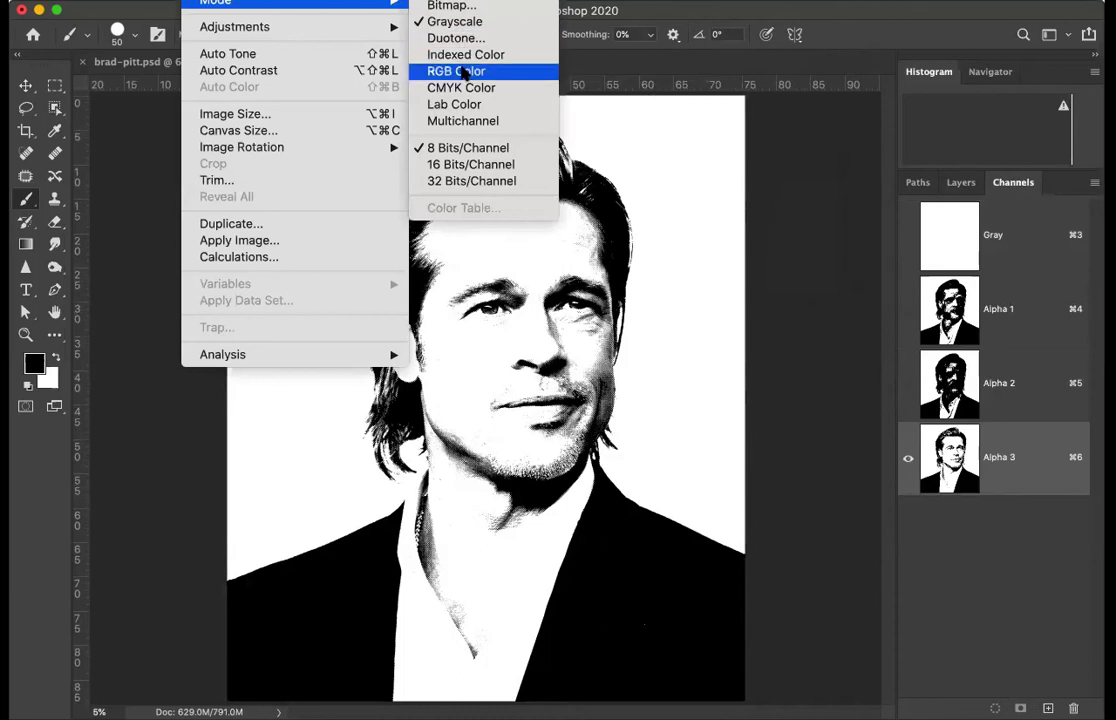
click(465, 72)
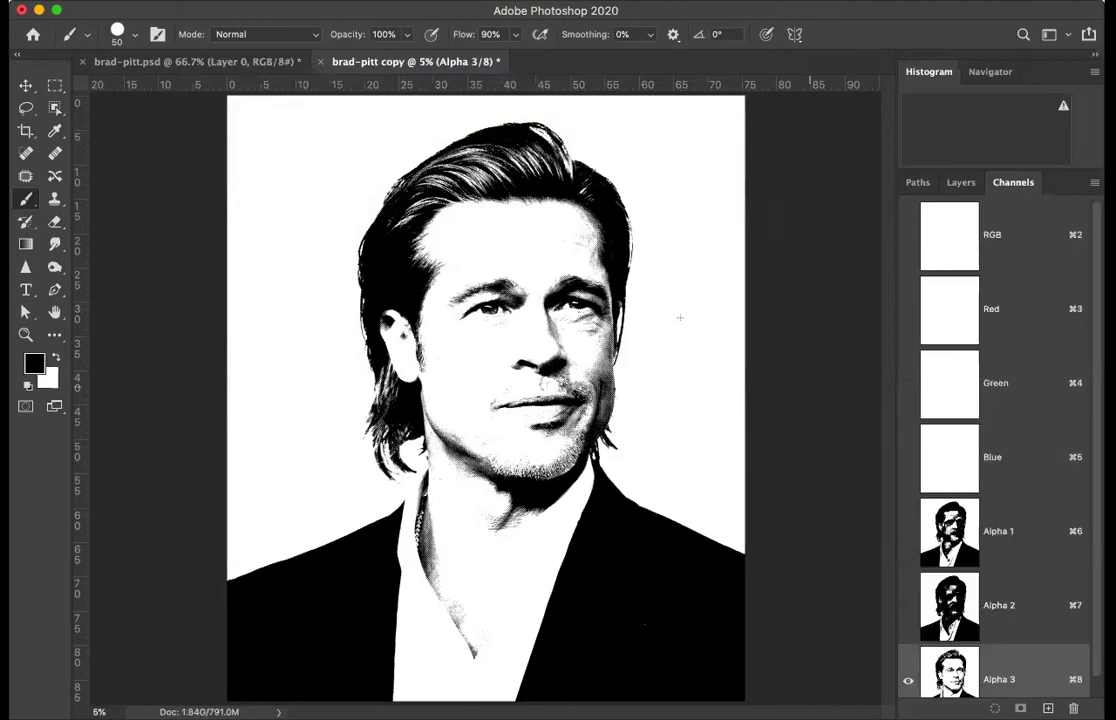
Add a dark navy blue Solid Color fill layer above the Background layer
scroll(1095, 352, down, 2)
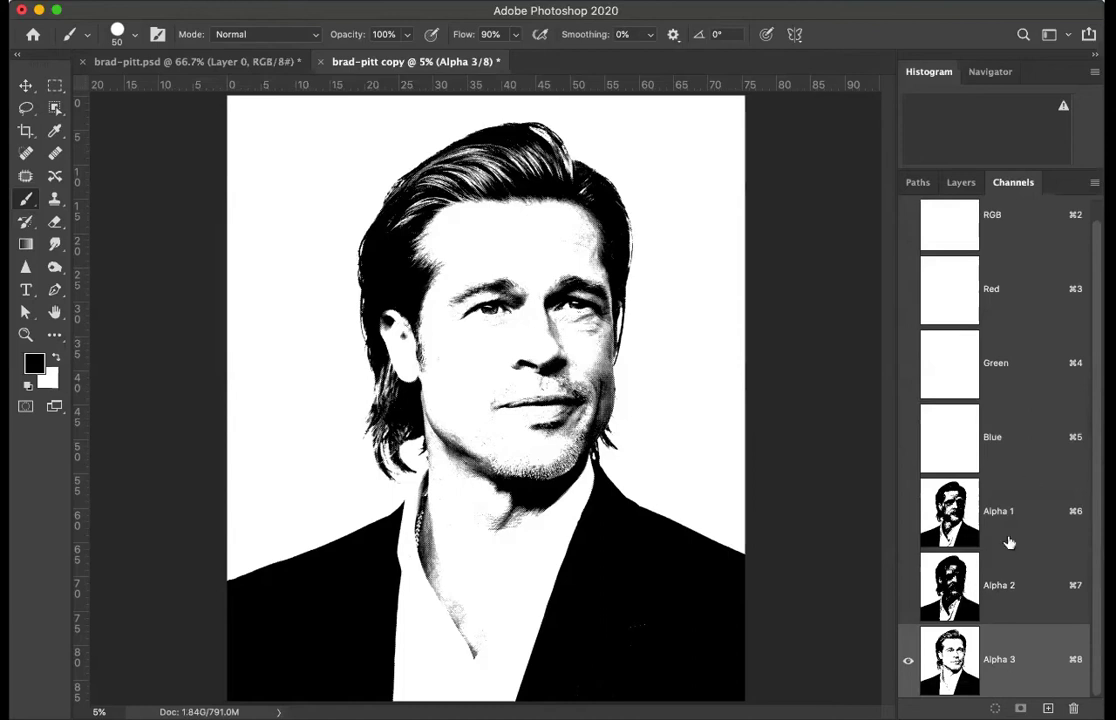
key(F7)
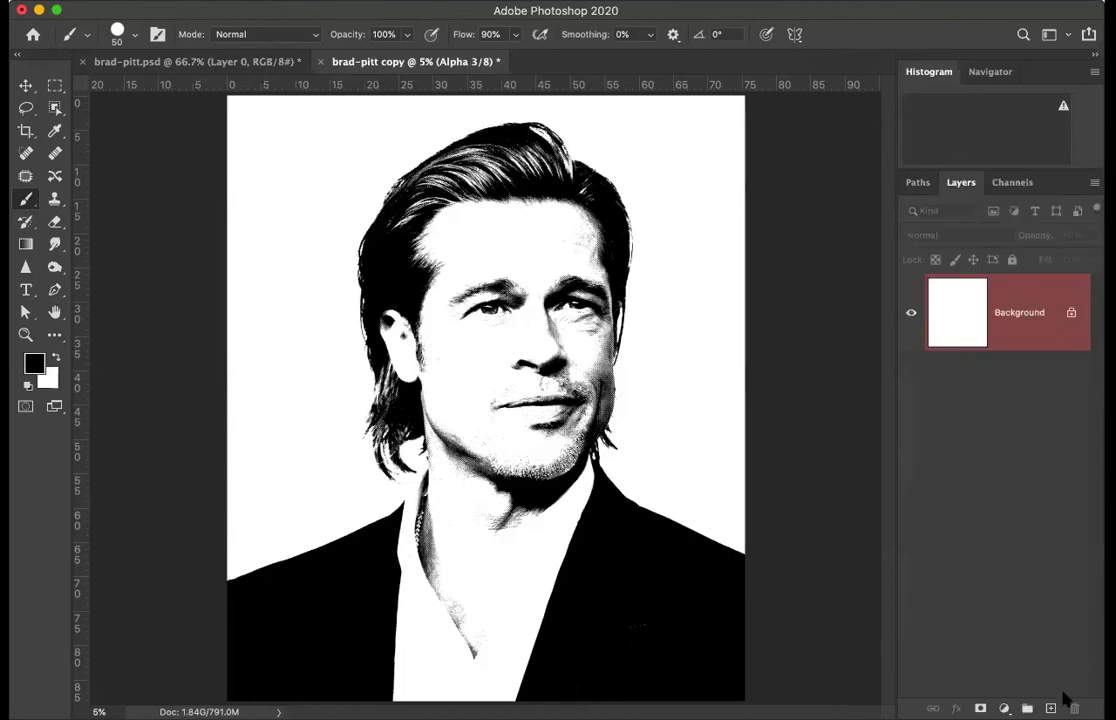
click(1004, 708)
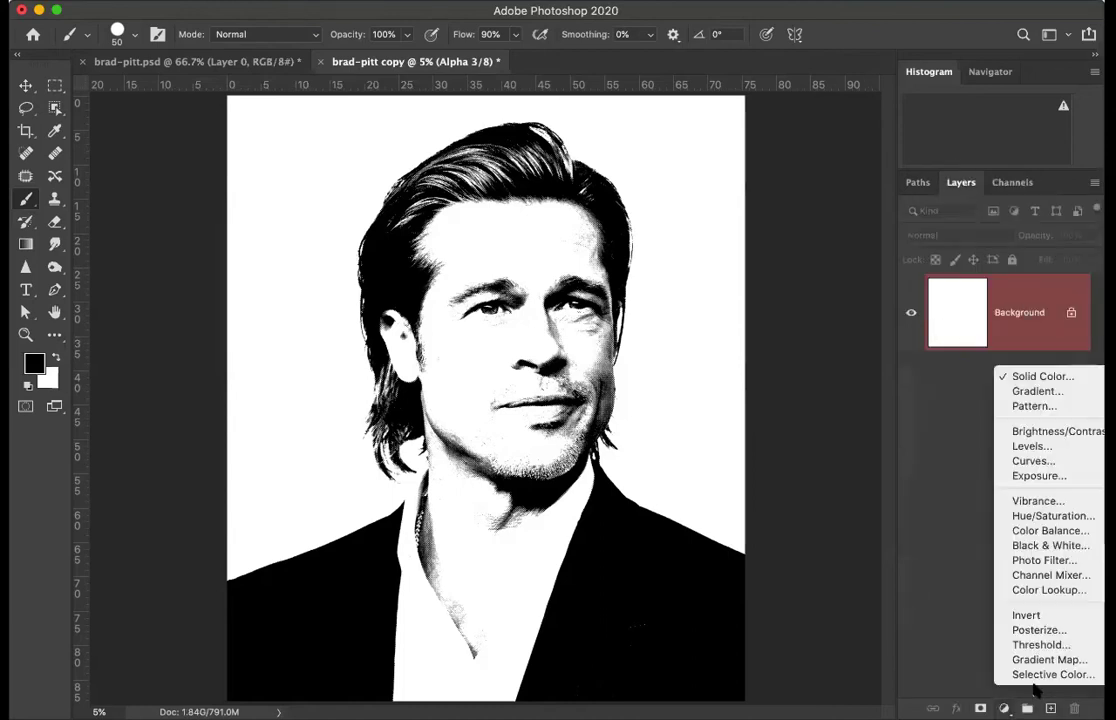
click(1043, 376)
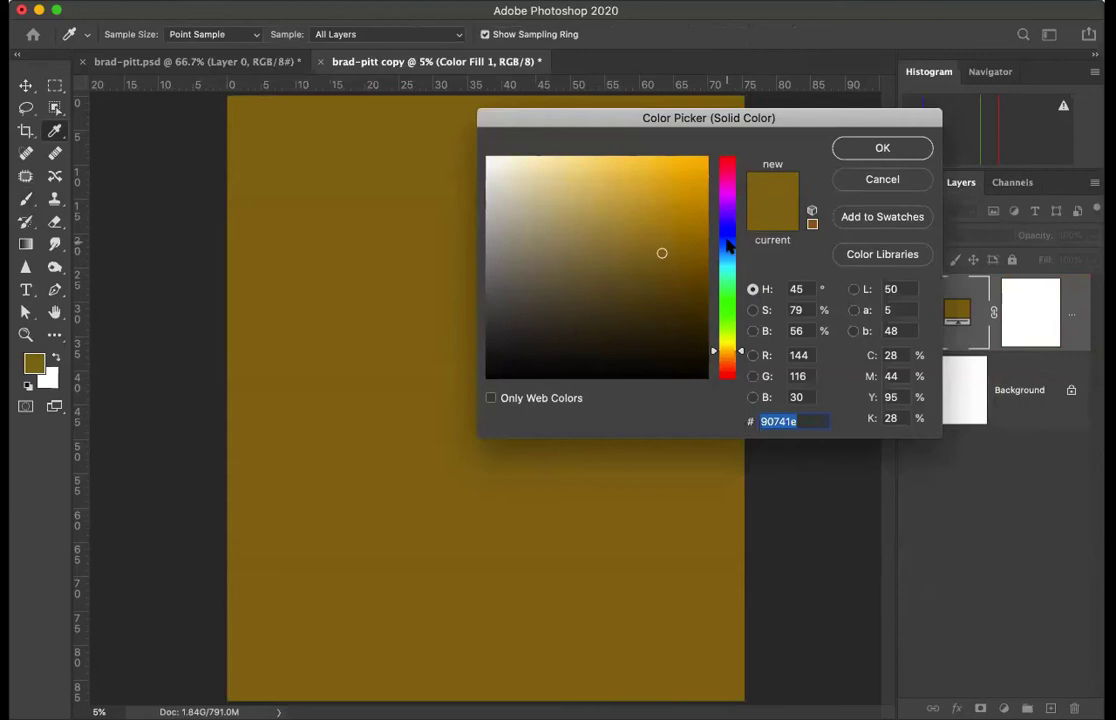
text(1e4190)
drag(674, 274, 661, 284)
click(874, 155)
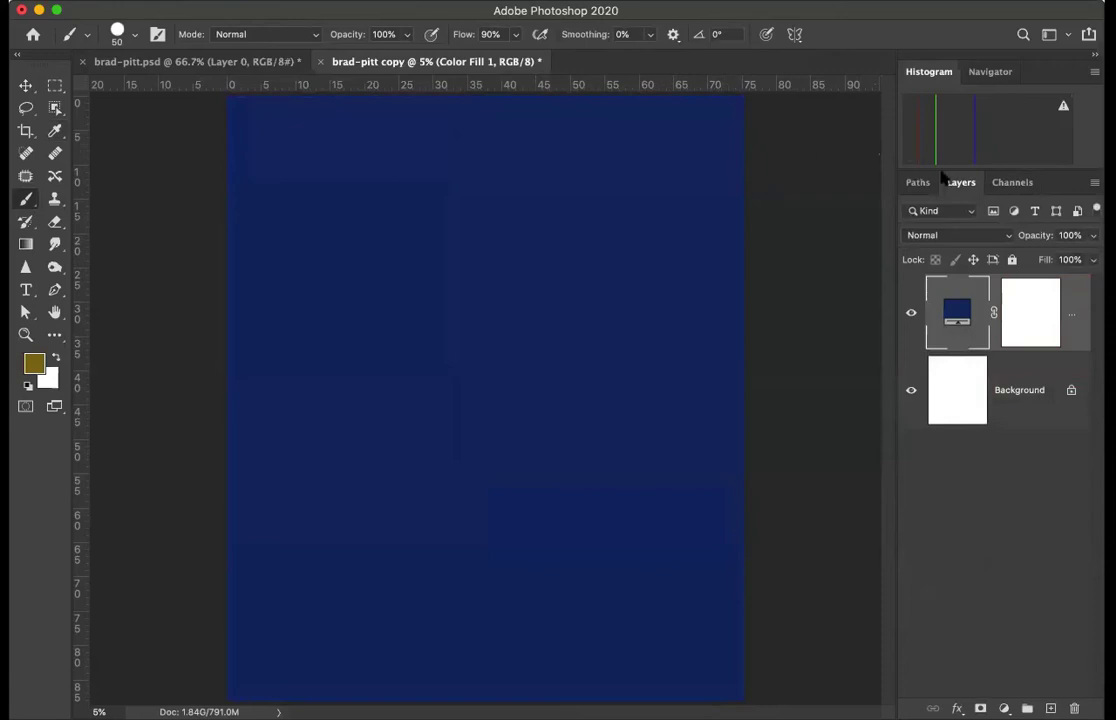
Load the Alpha 3 channel as a selection
click(1011, 185)
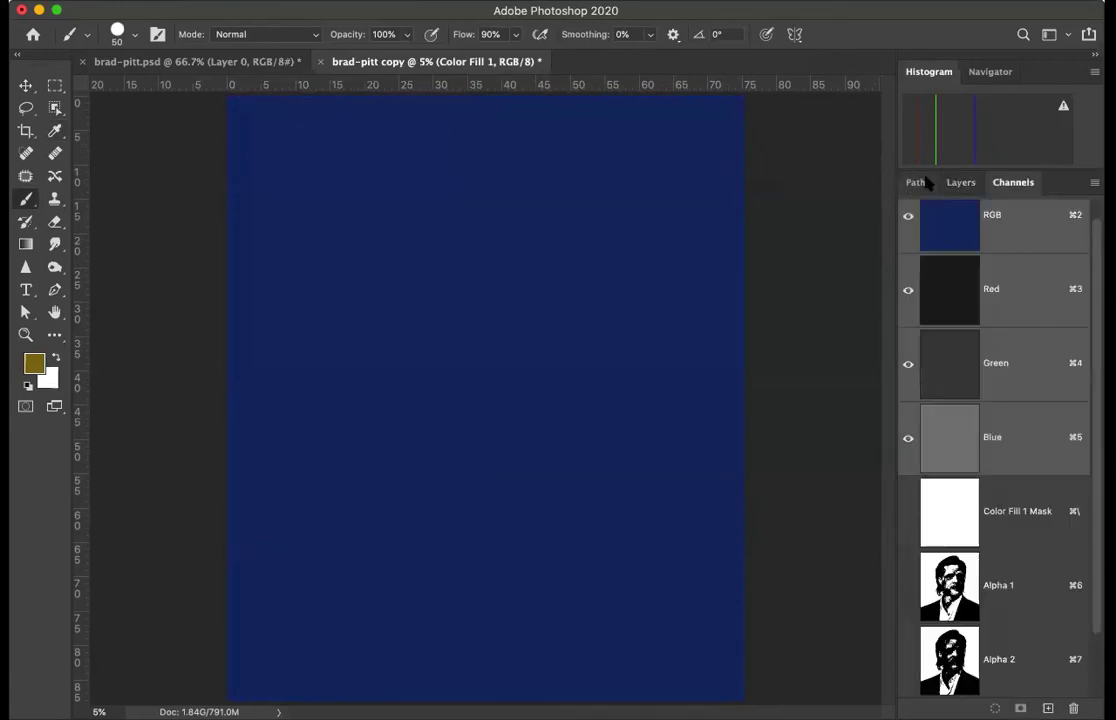
click(918, 182)
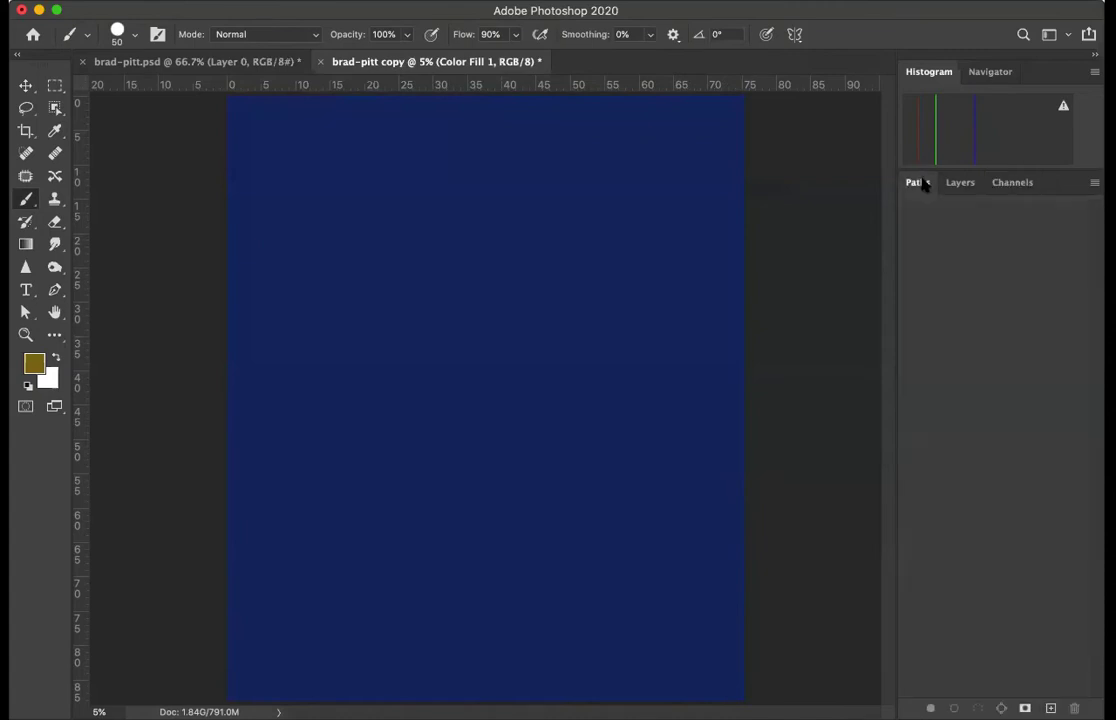
click(1014, 184)
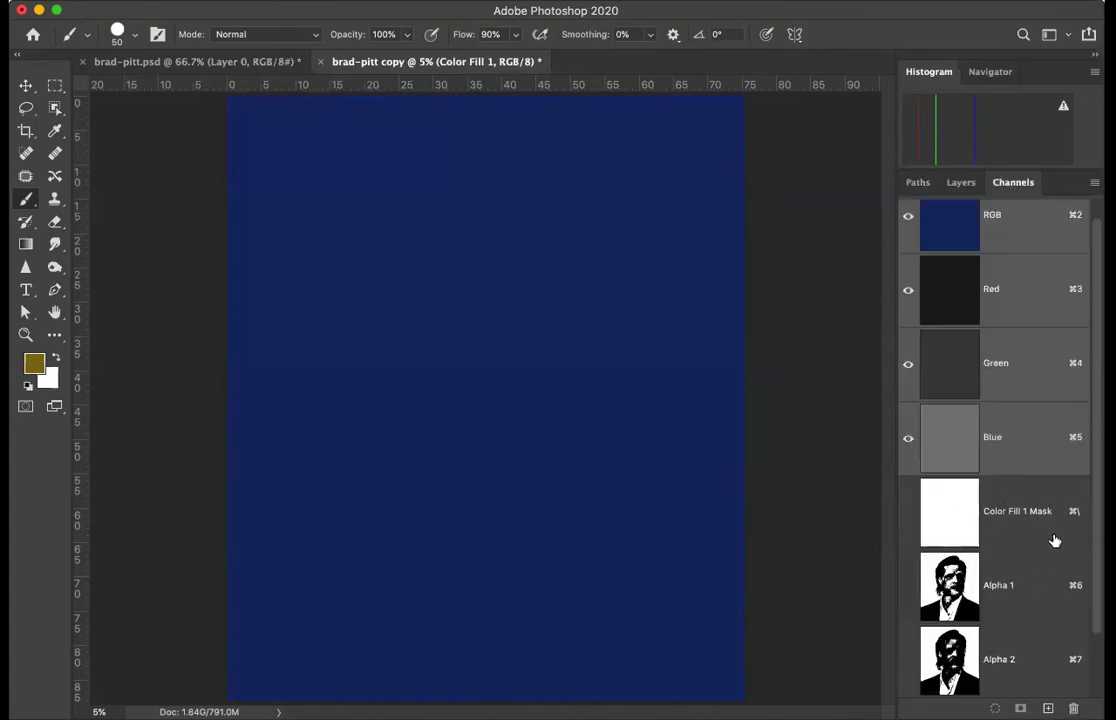
scroll(1097, 512, down, 2)
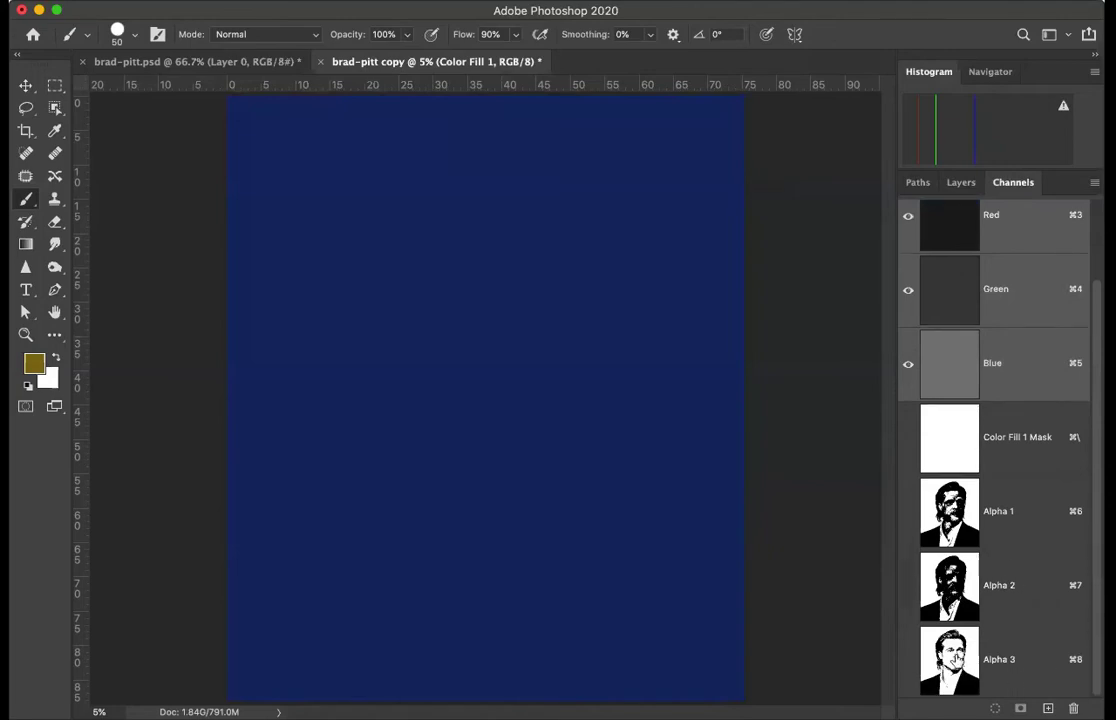
key(super+8)
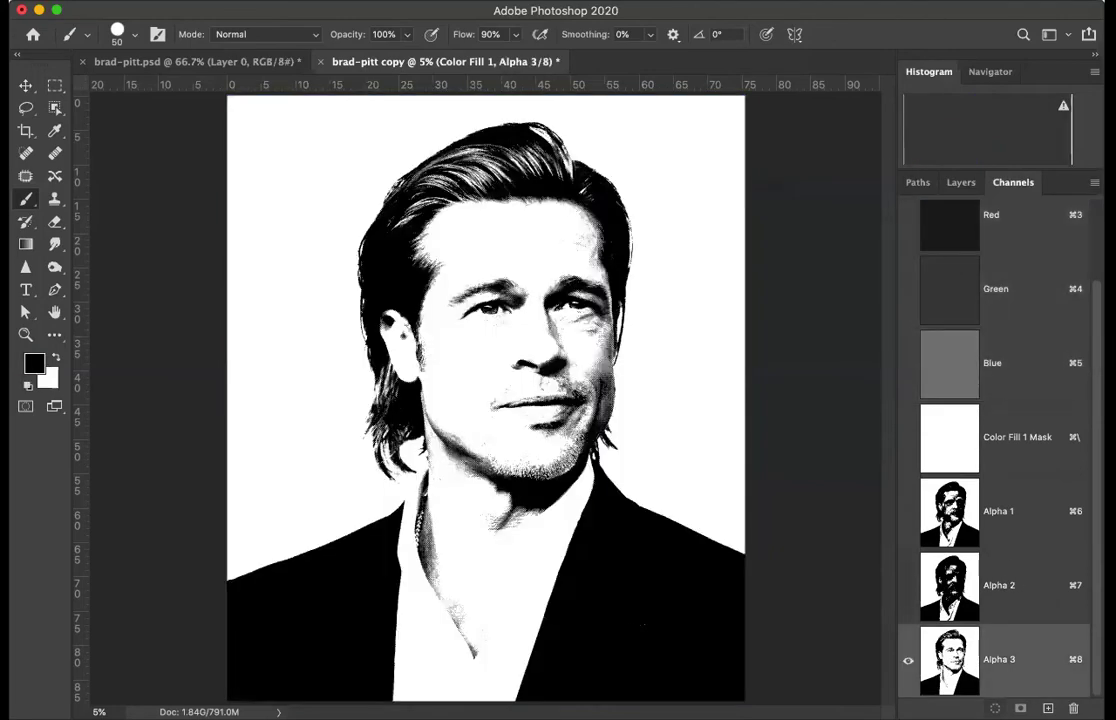
click(995, 708)
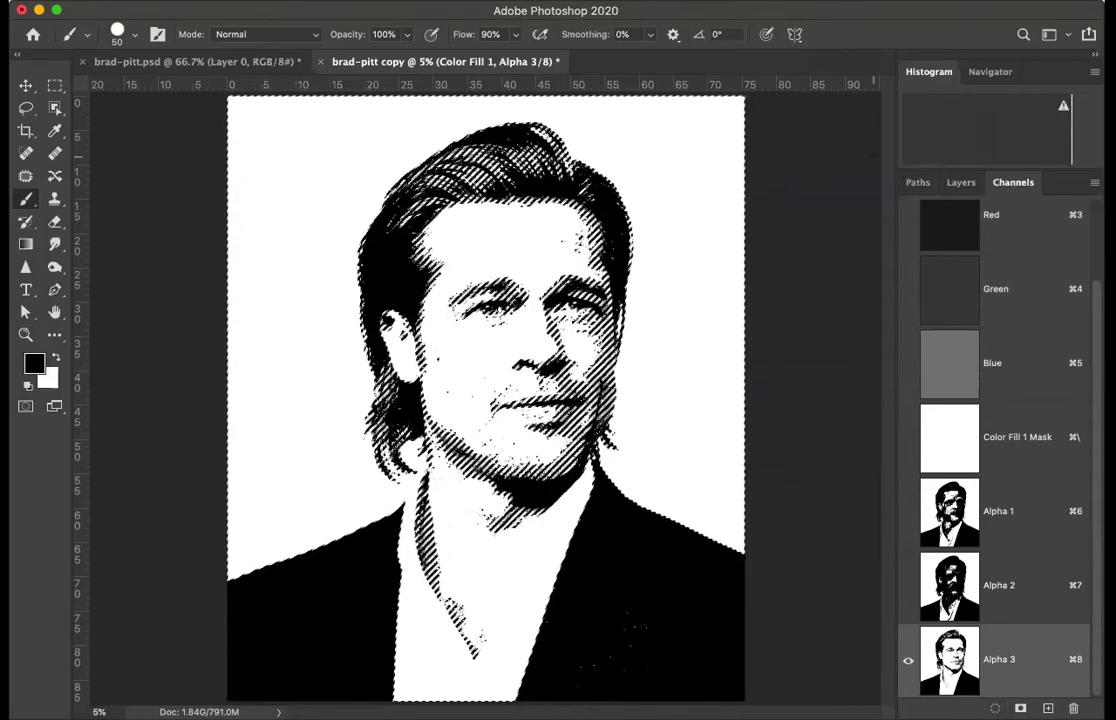
Fill the Alpha 3 selection with the dark gold foreground color on a new layer above the blue fill, and deselect
click(960, 183)
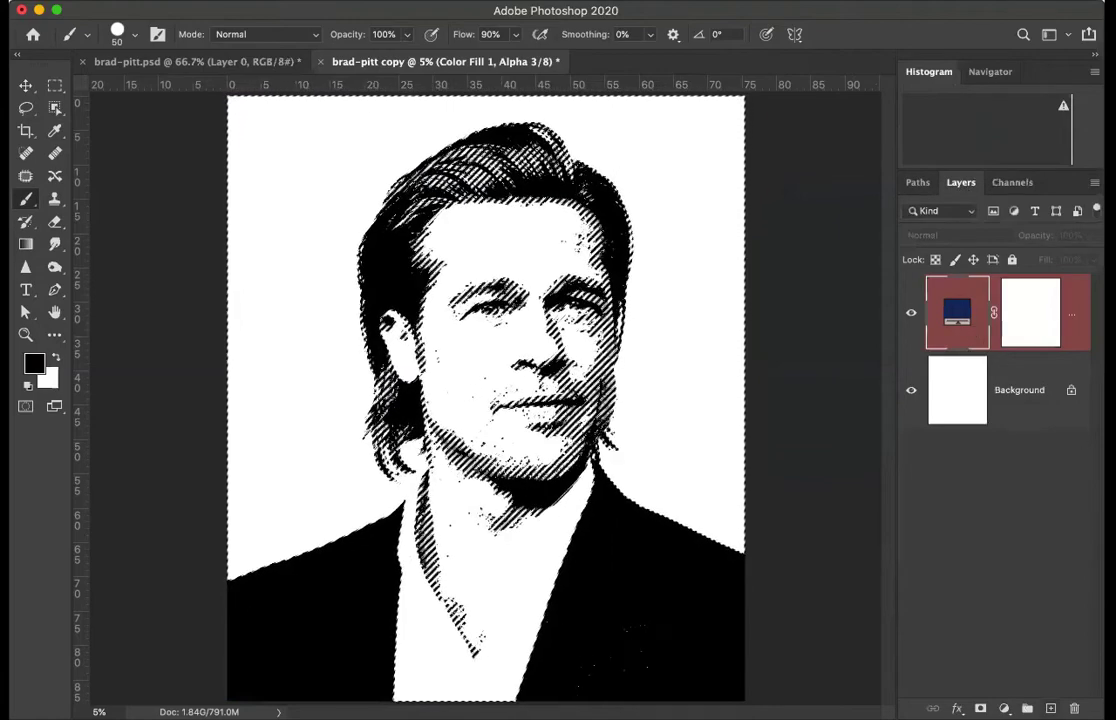
click(1051, 708)
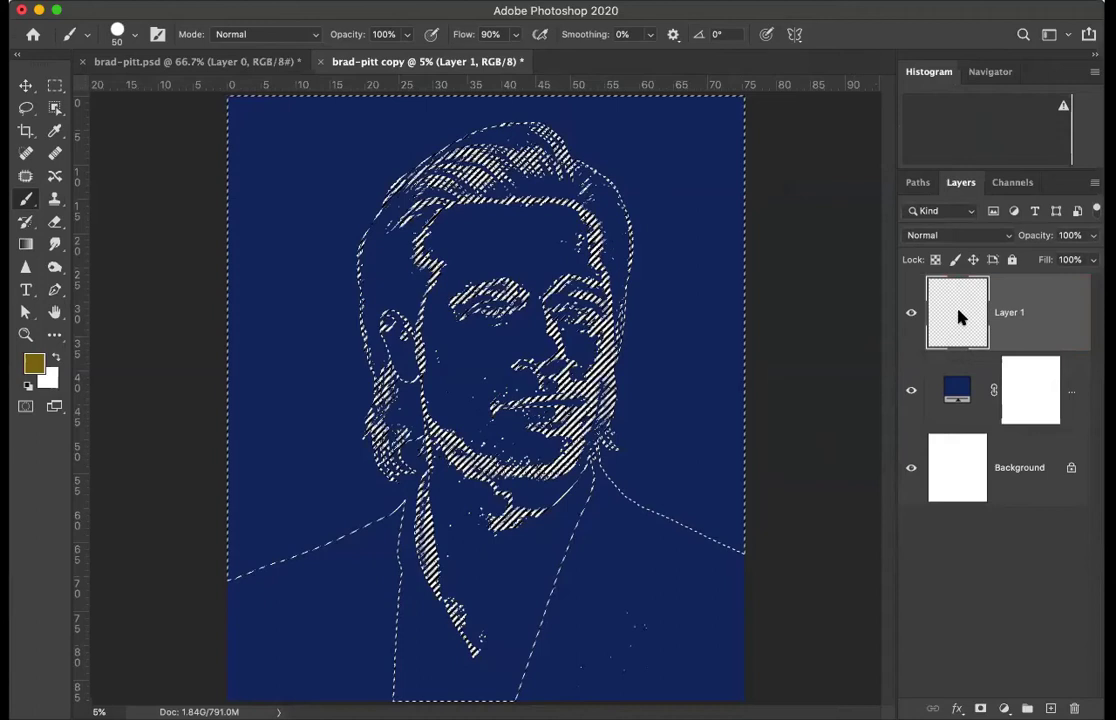
key(alt+BackSpace)
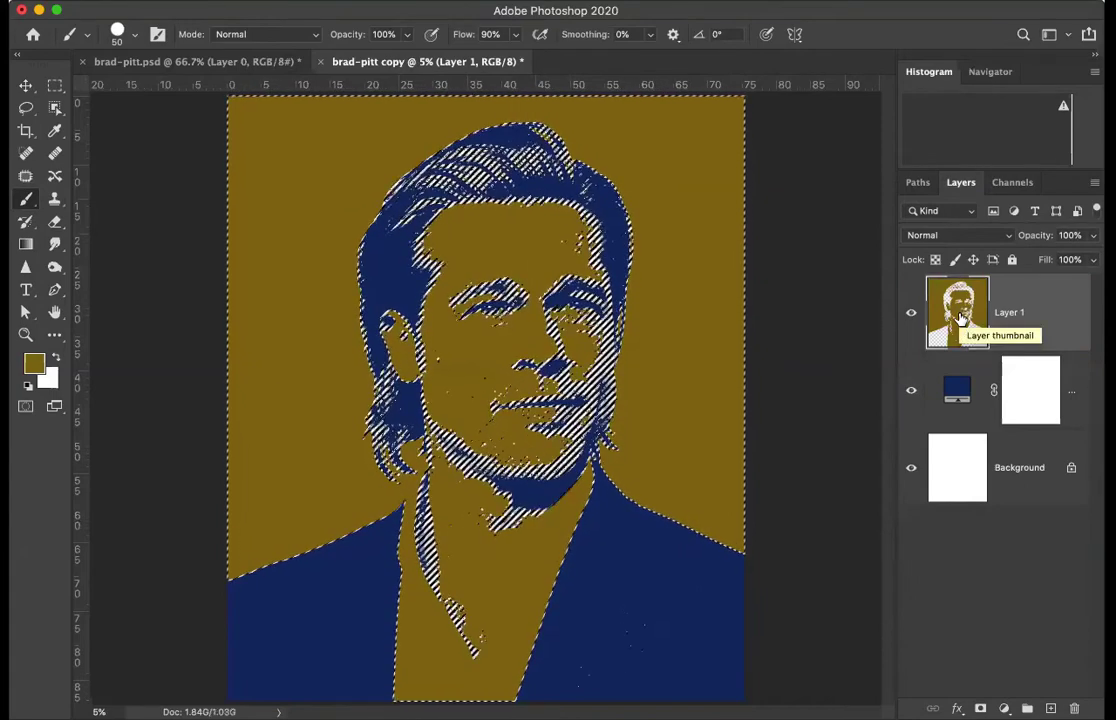
key(super+d)
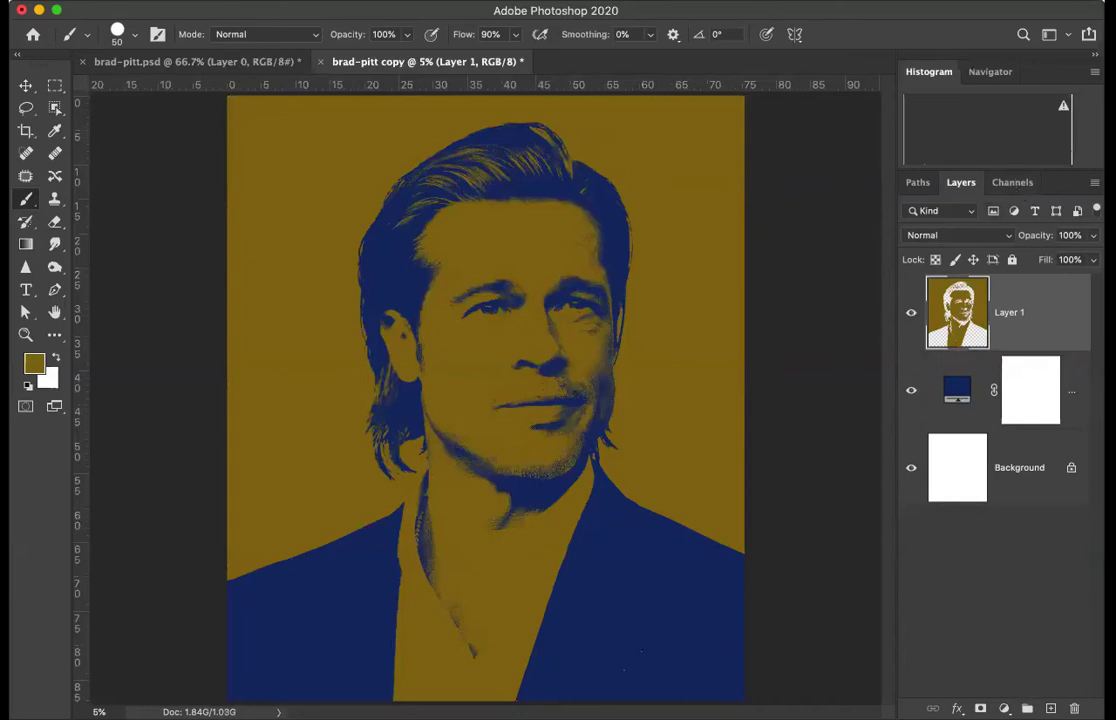
Add two more empty layers above Layer 1 and make the lower one, Layer 2, active
key(super+shift+alt+n)
key(super+shift+alt+n)
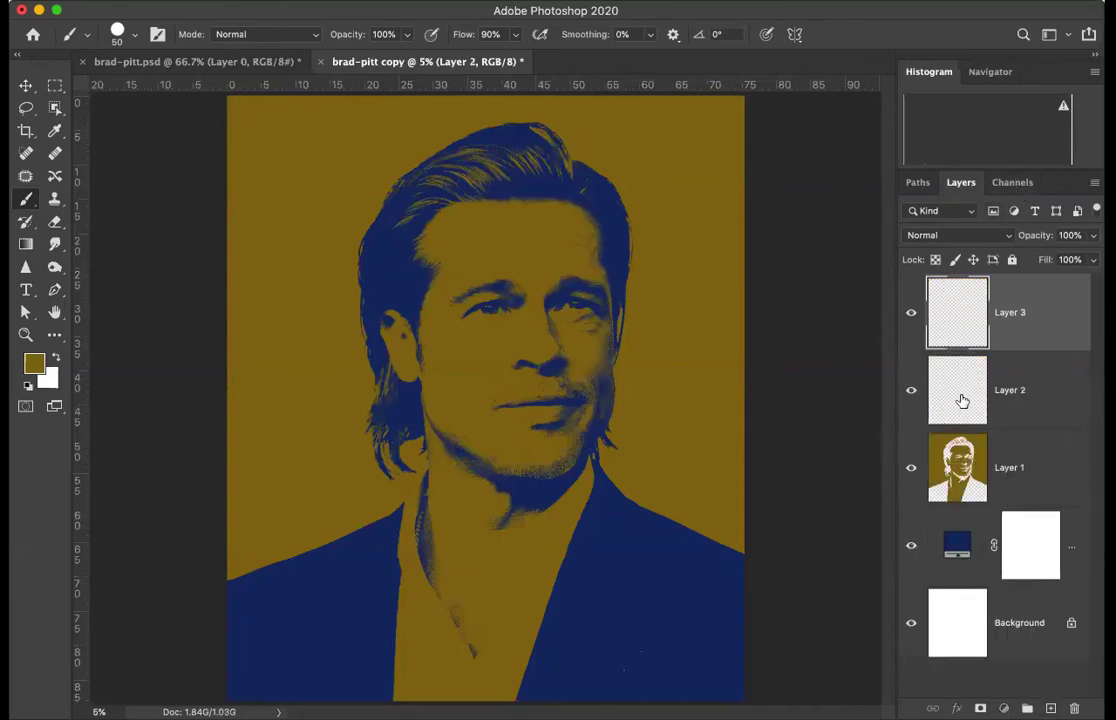
click(961, 394)
Purge all histories and clipboard data to free up memory
click(1012, 182)
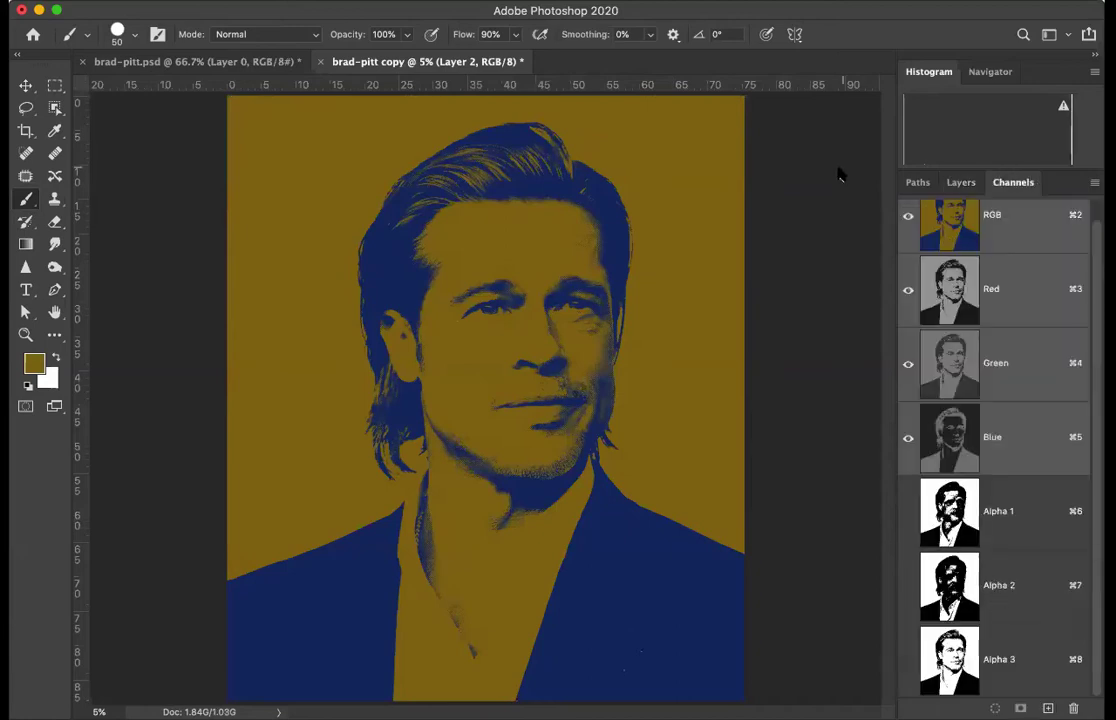
click(745, 243)
click(128, 0)
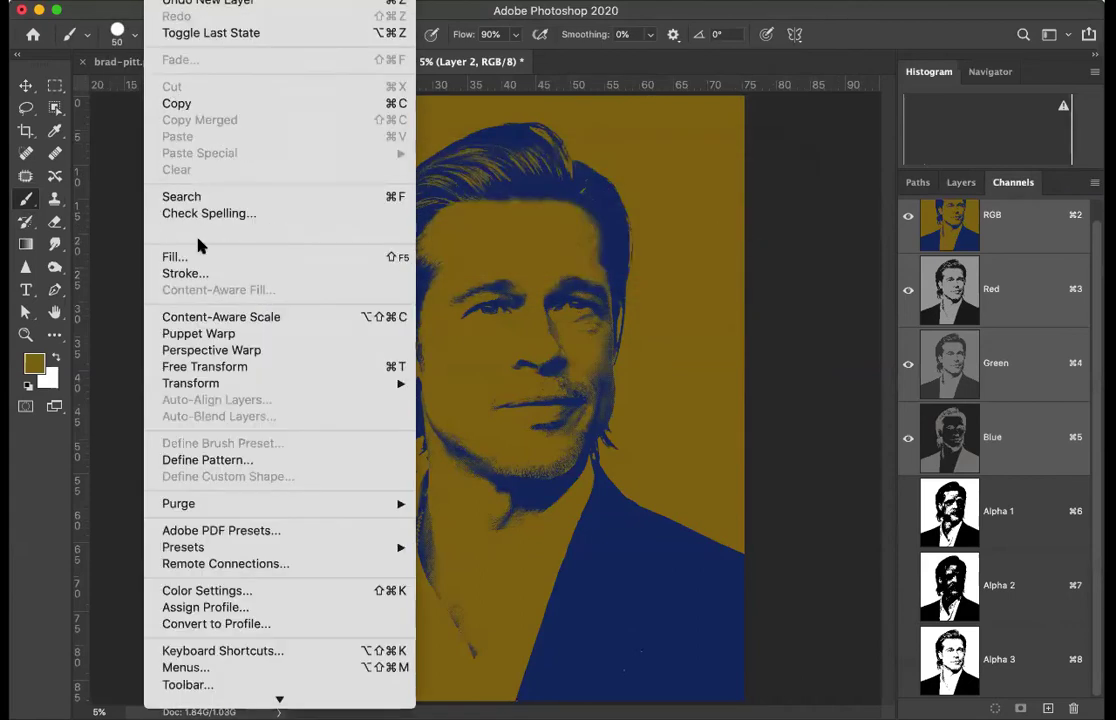
mouse_move(209, 506)
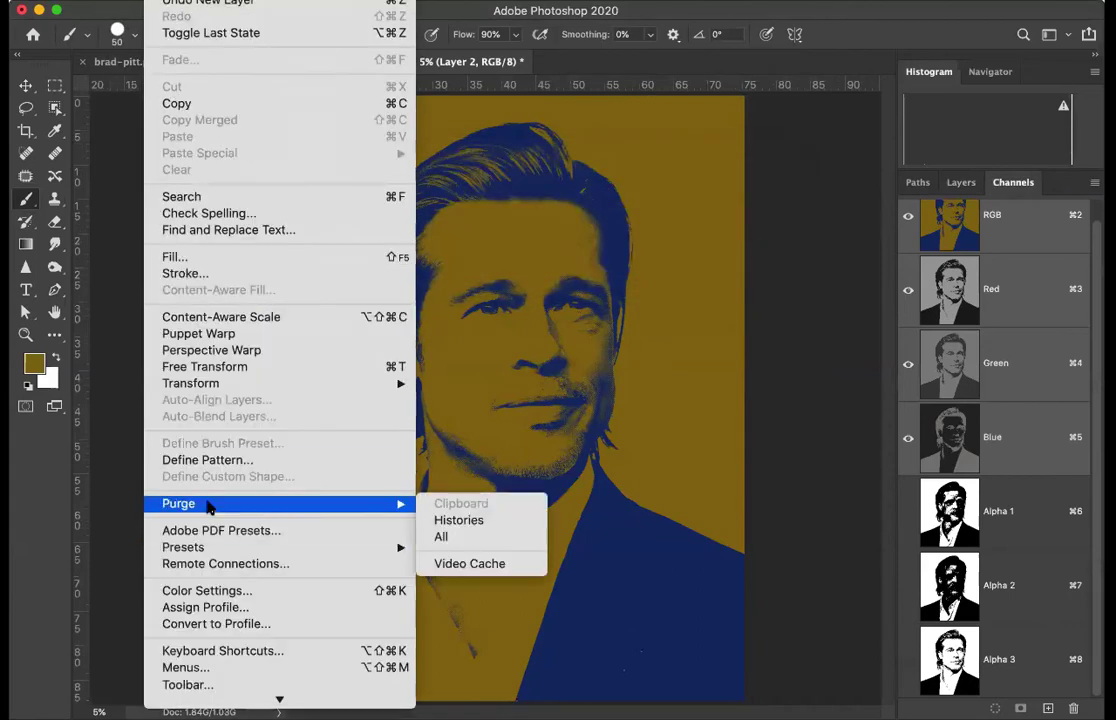
click(451, 538)
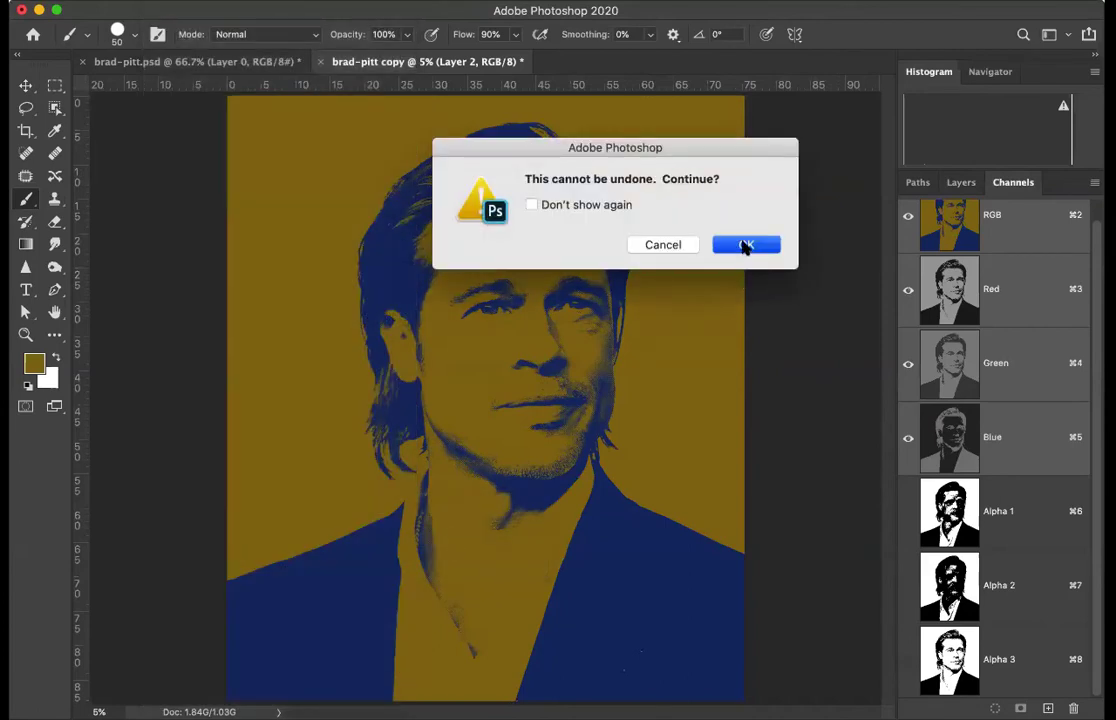
click(745, 245)
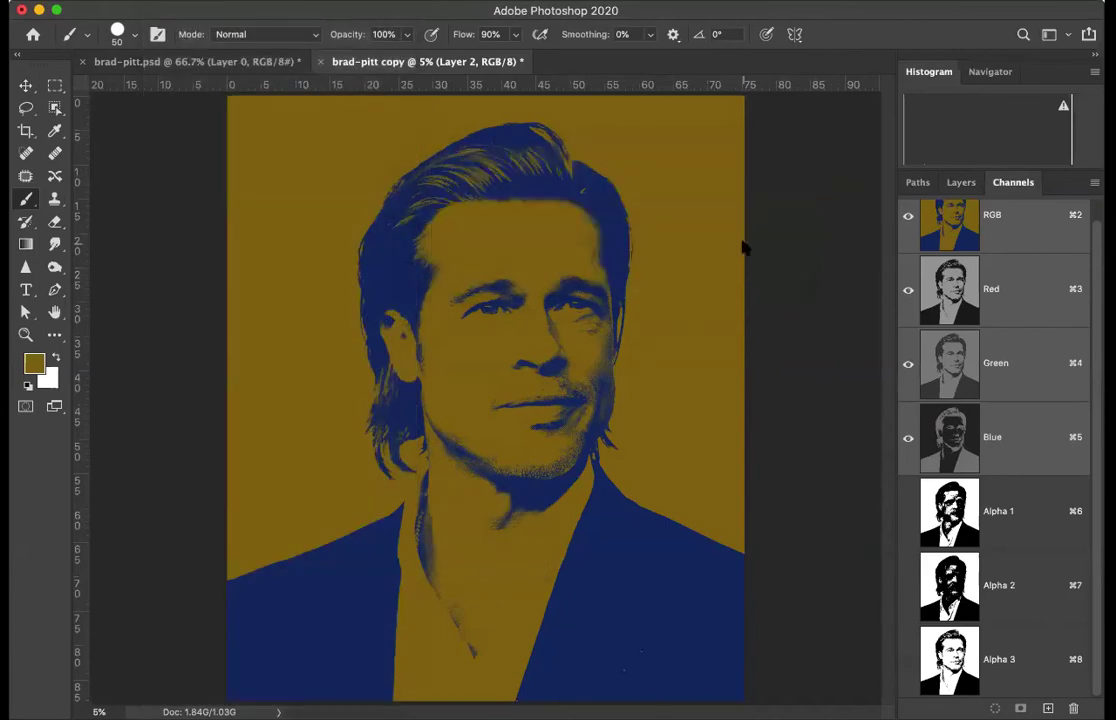
Load the Alpha 2 channel as a selection and return to the empty Layer 2
click(1029, 587)
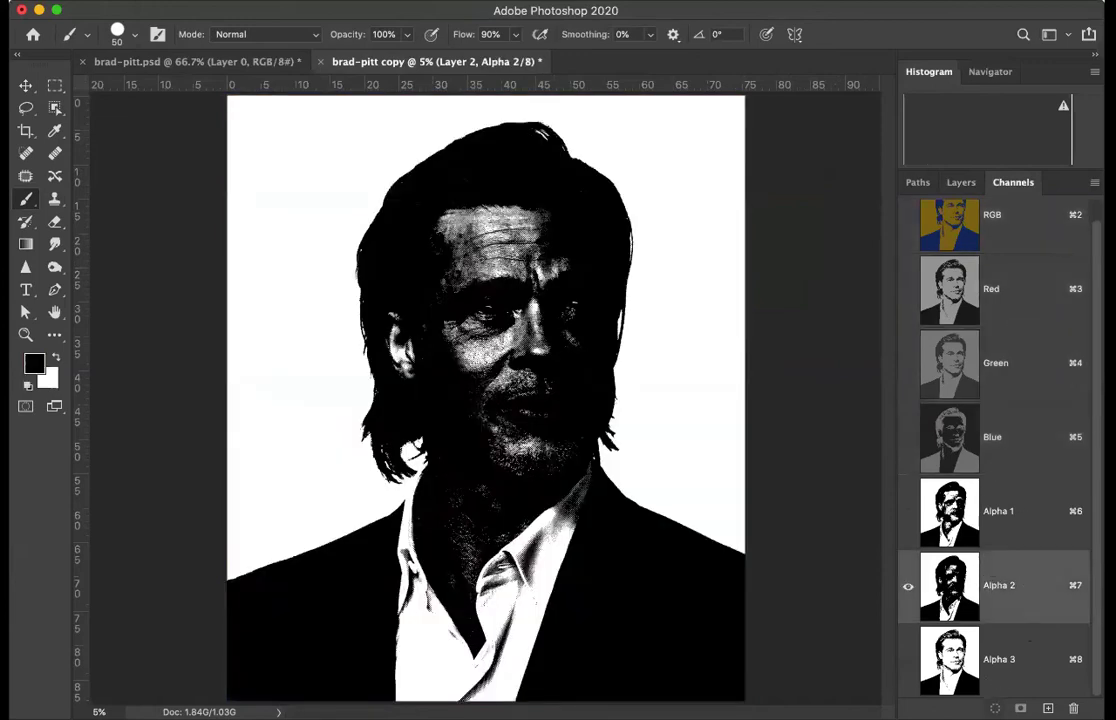
super+click(949, 587)
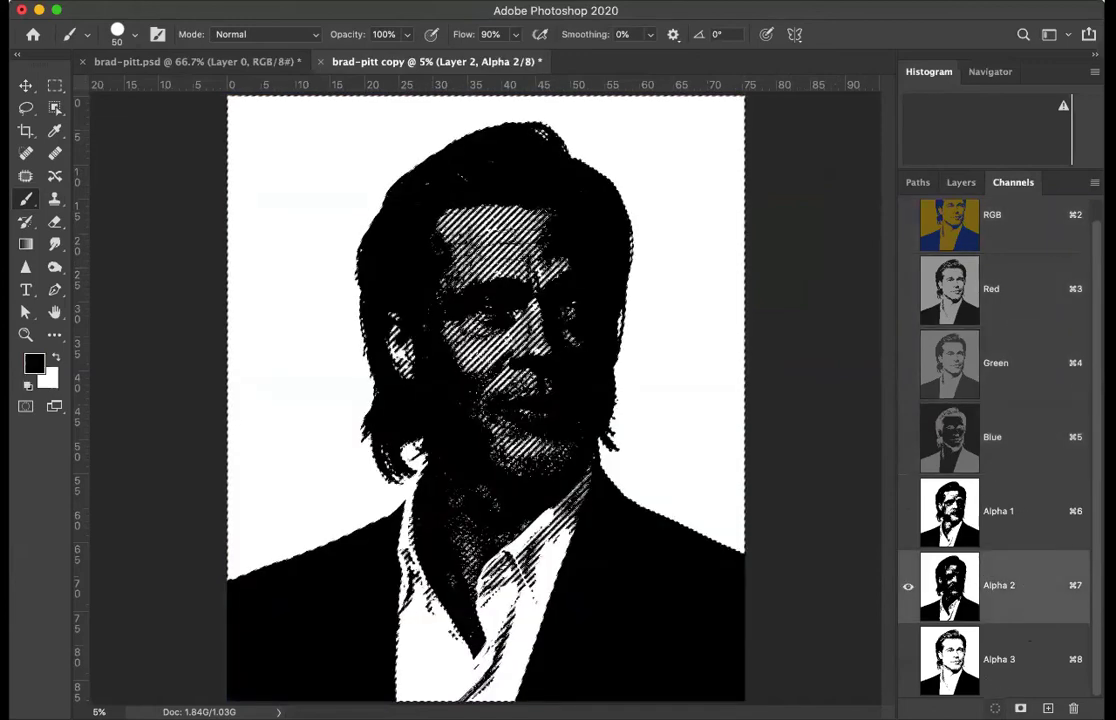
click(962, 183)
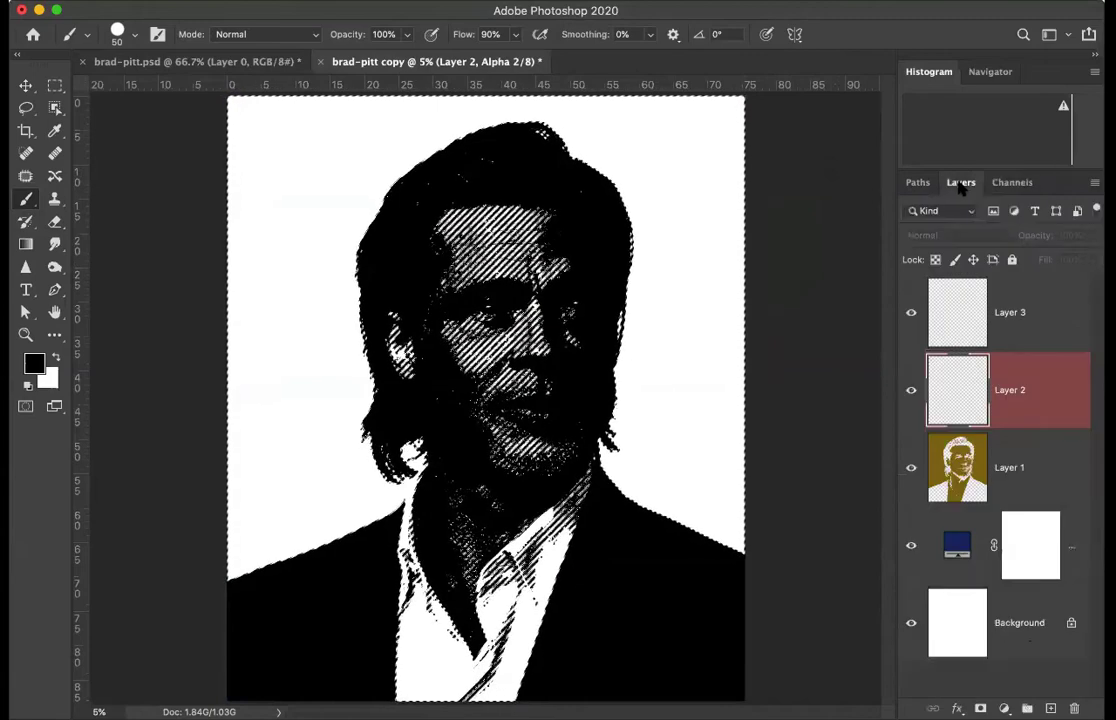
click(963, 403)
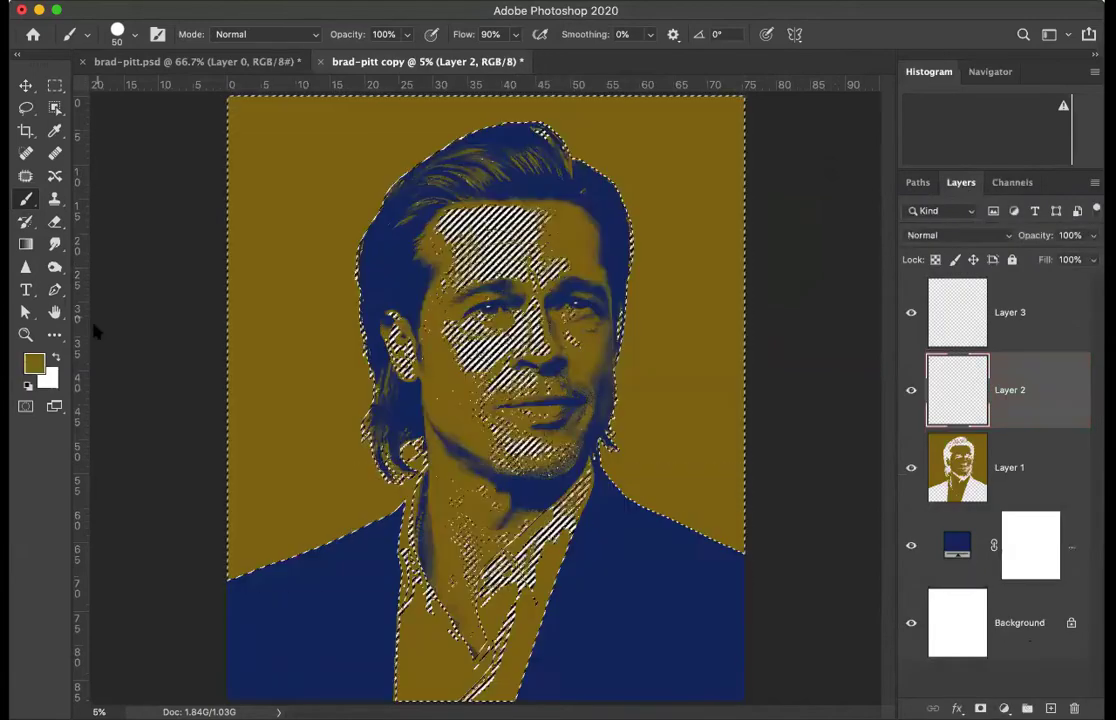
Set the foreground color to light gold d6bc6d, fill the Alpha 2 selection on Layer 2 with it, and deselect
click(35, 363)
click(594, 191)
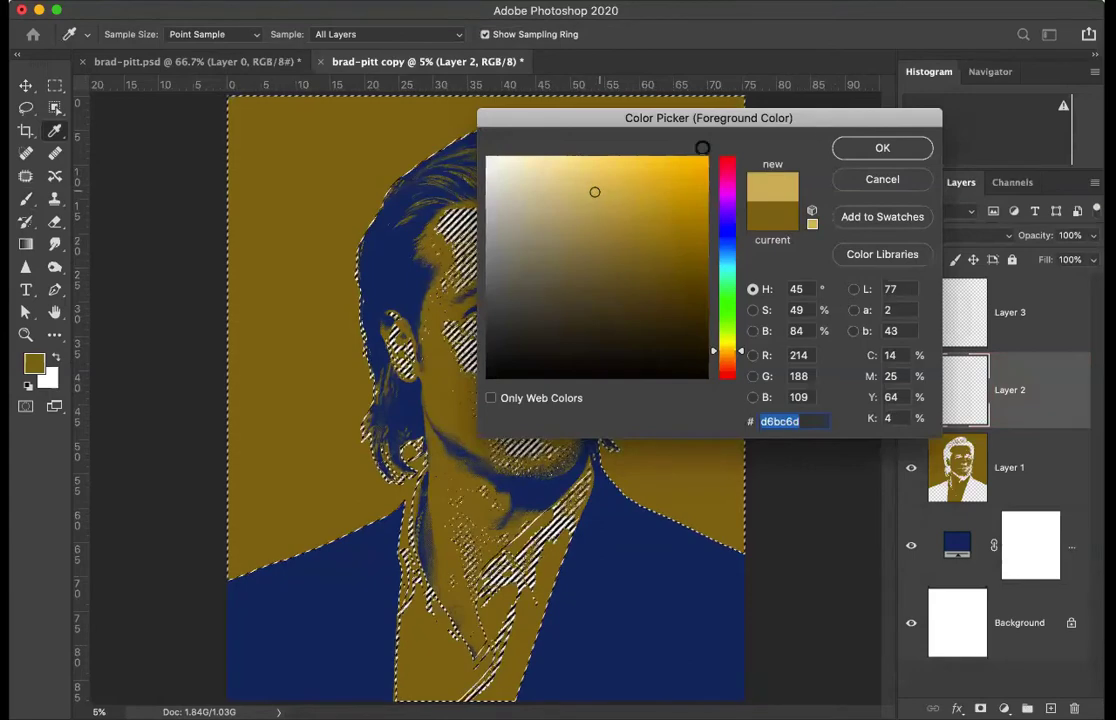
click(850, 149)
key(b)
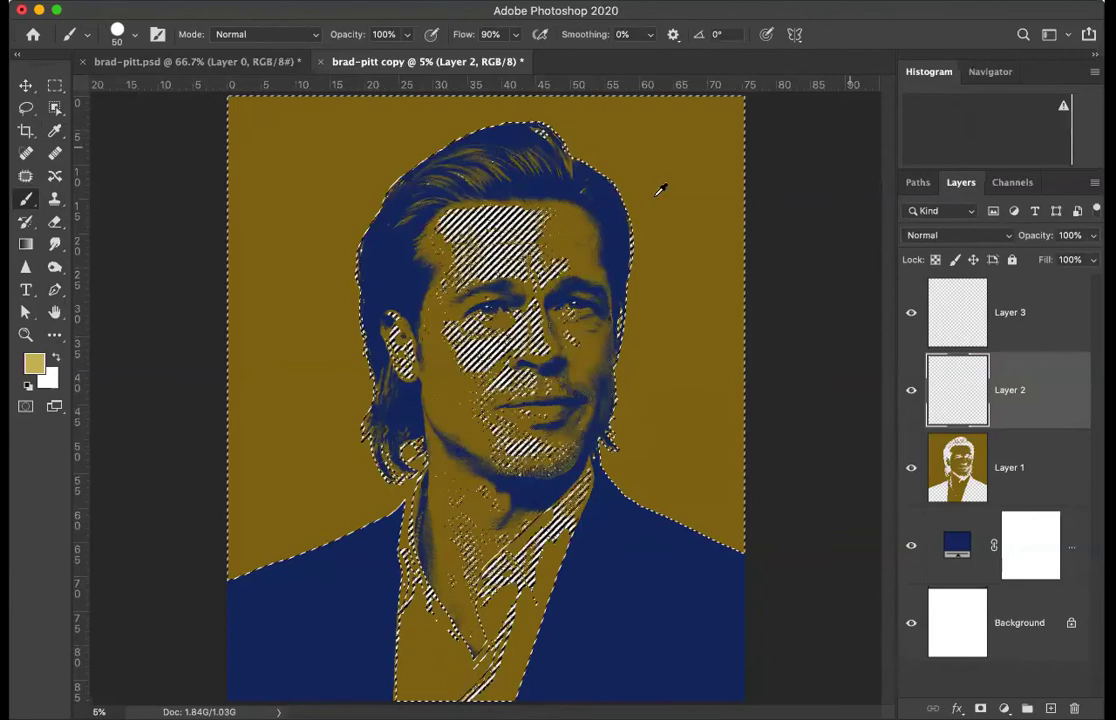
key(alt+BackSpace)
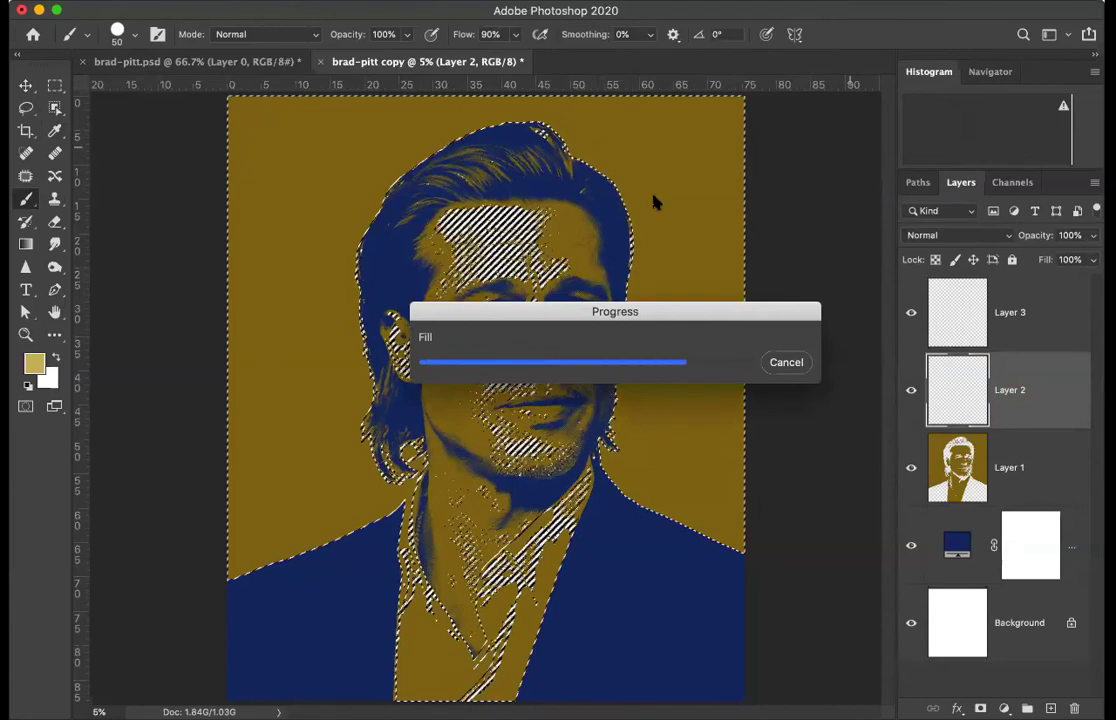
key(ctrl+d)
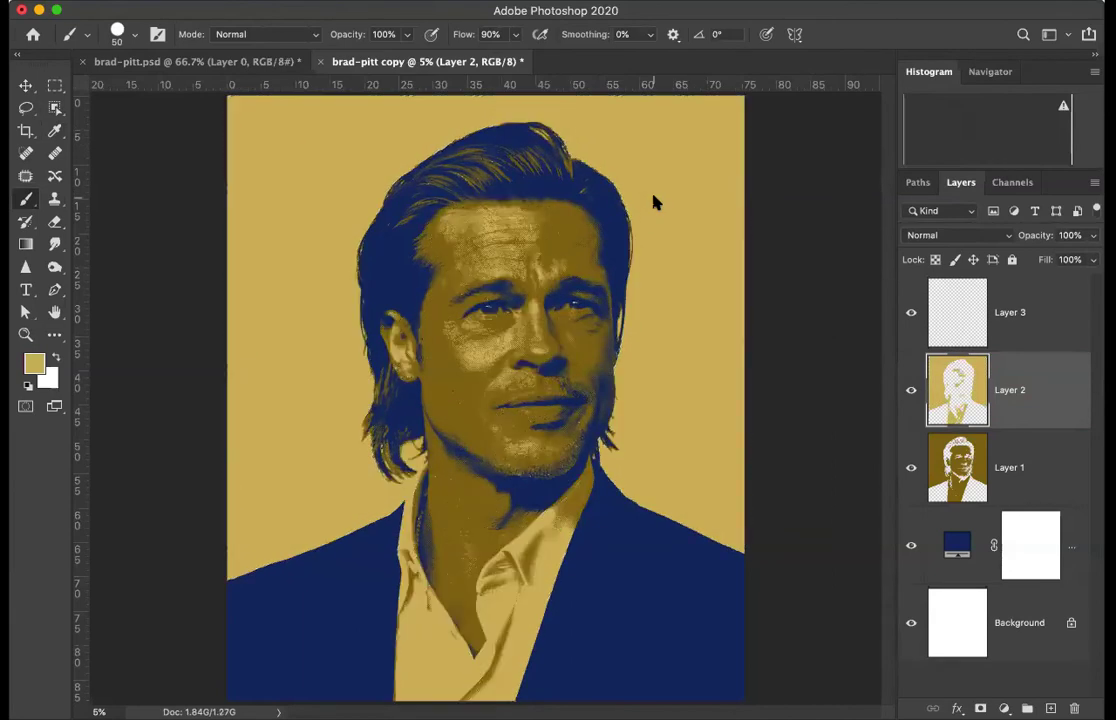
Load the Alpha 1 channel as a selection and make the empty Layer 3 active
click(1012, 183)
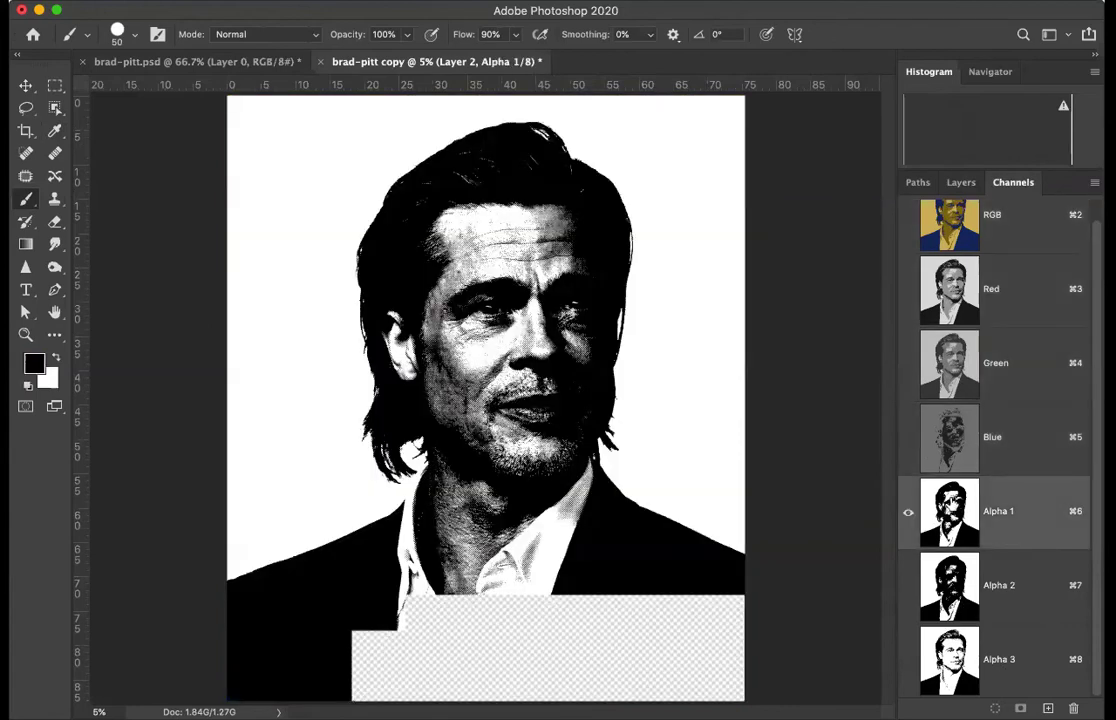
click(950, 511)
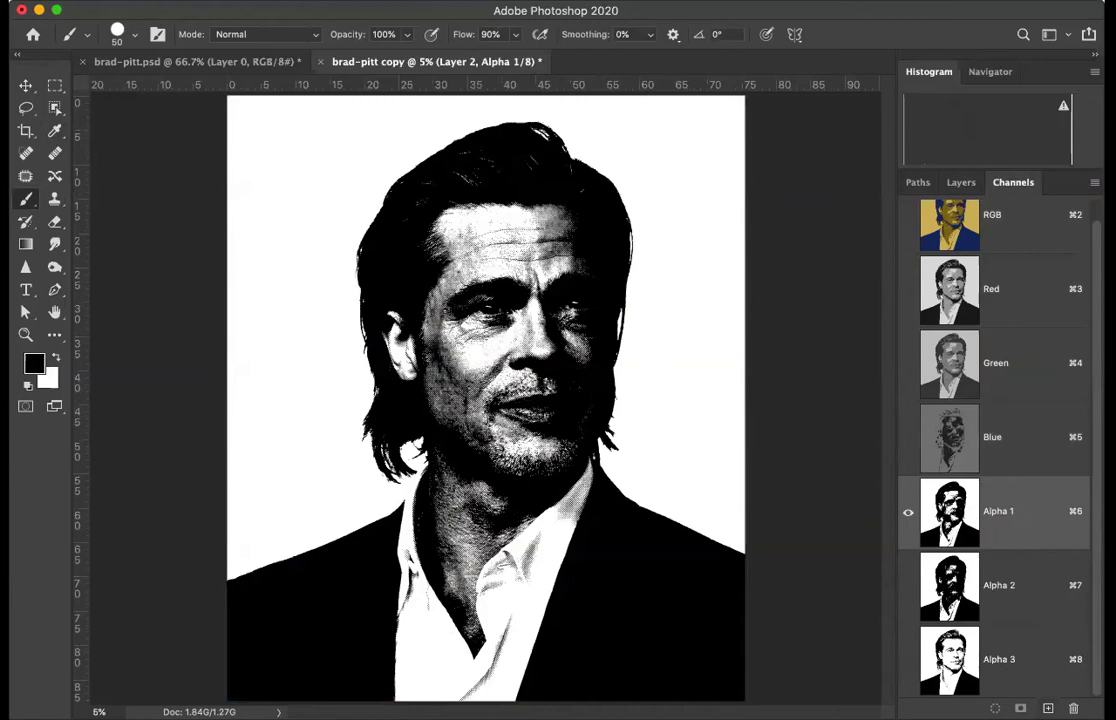
super+click(935, 512)
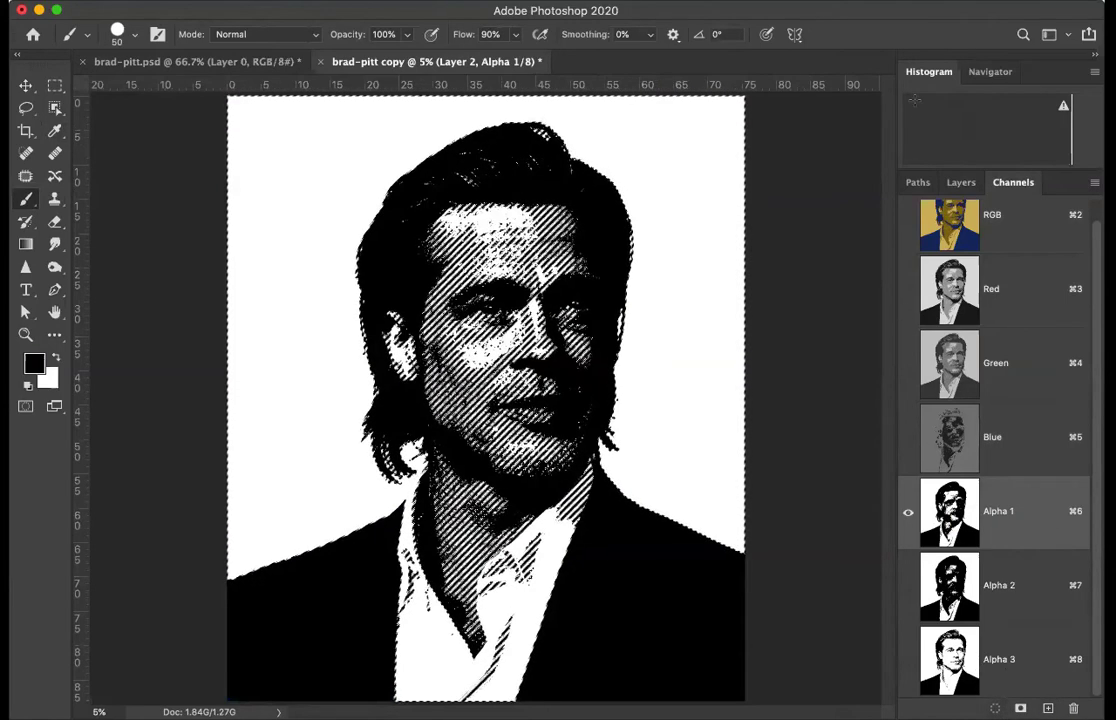
click(958, 184)
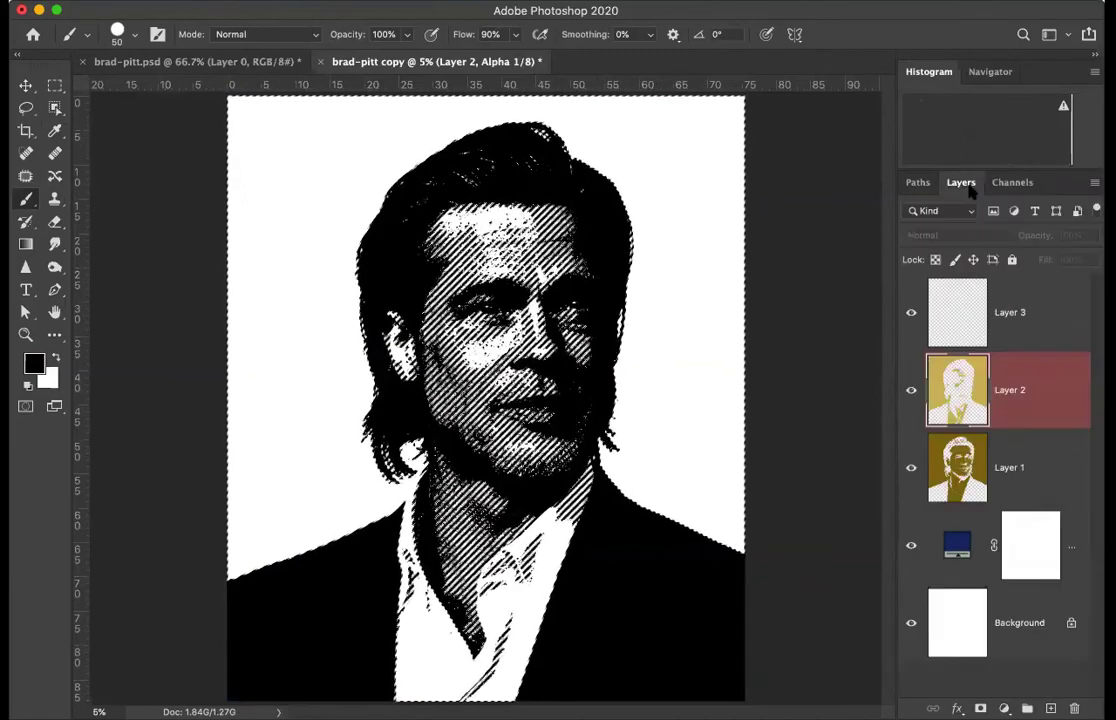
click(958, 320)
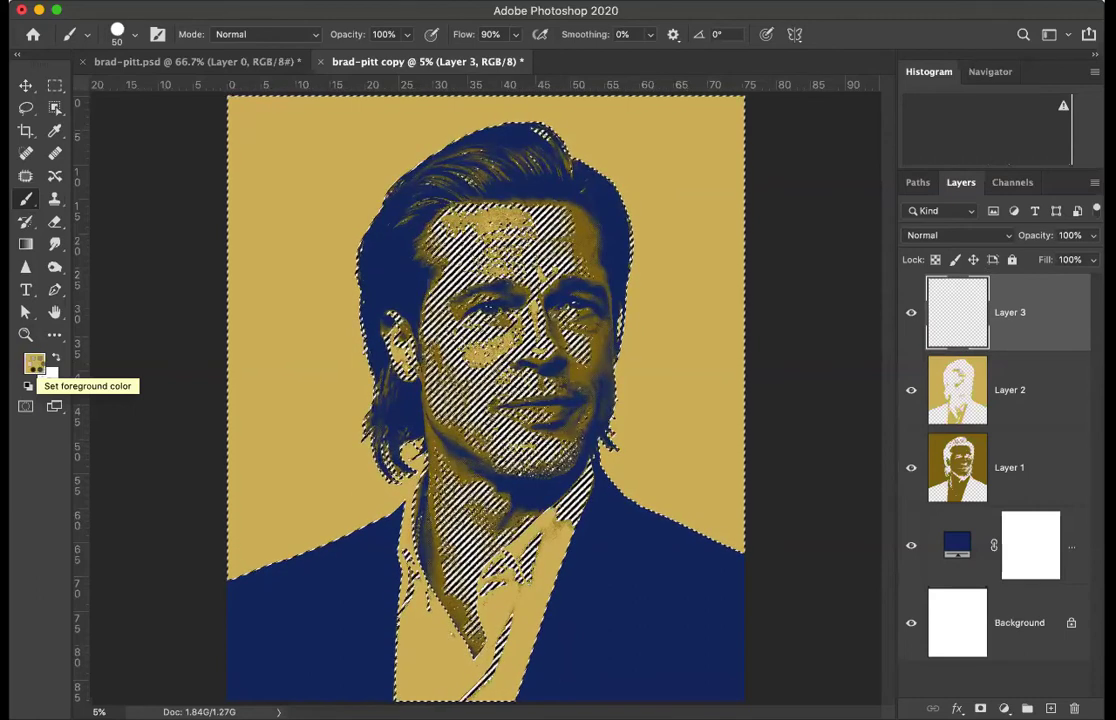
Fill the Alpha 1 selection on Layer 3 with the current light gold, deselect, and move Layer 2 above Layer 3
key(alt+BackSpace)
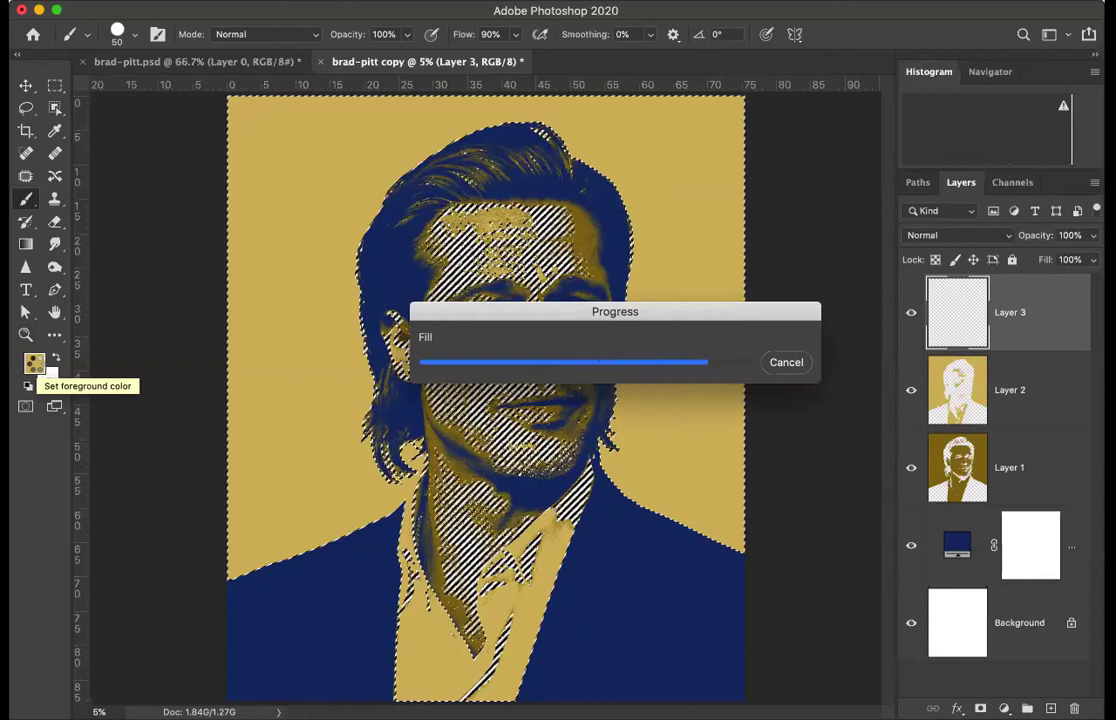
key(super+d)
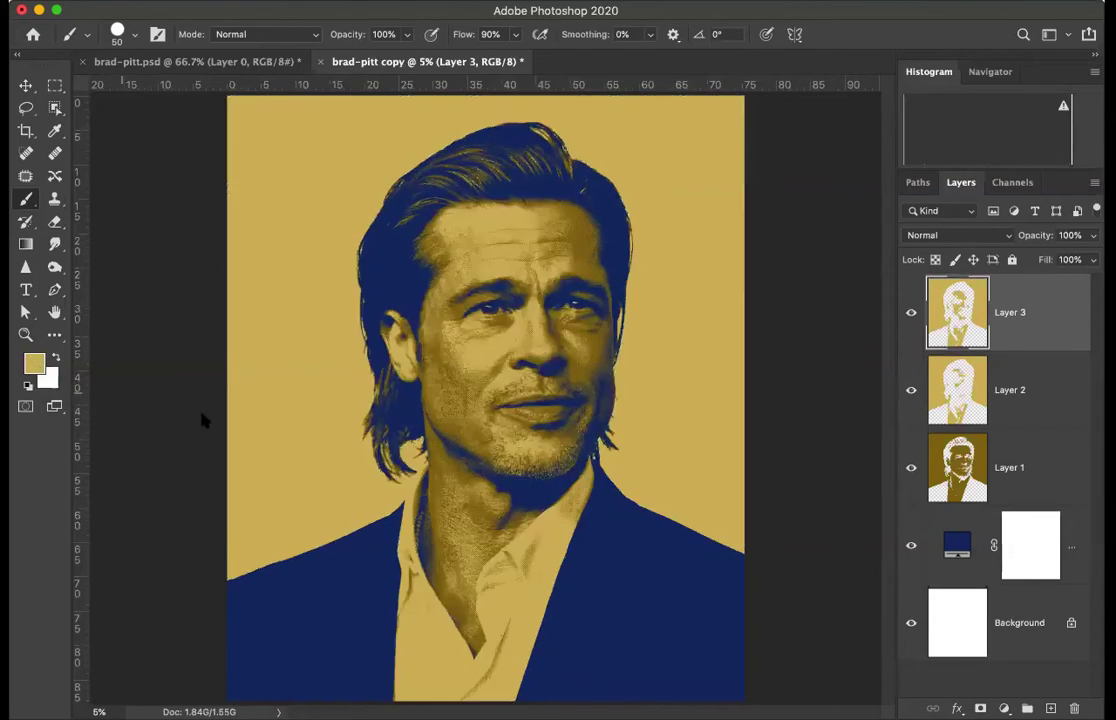
drag(969, 393, 956, 290)
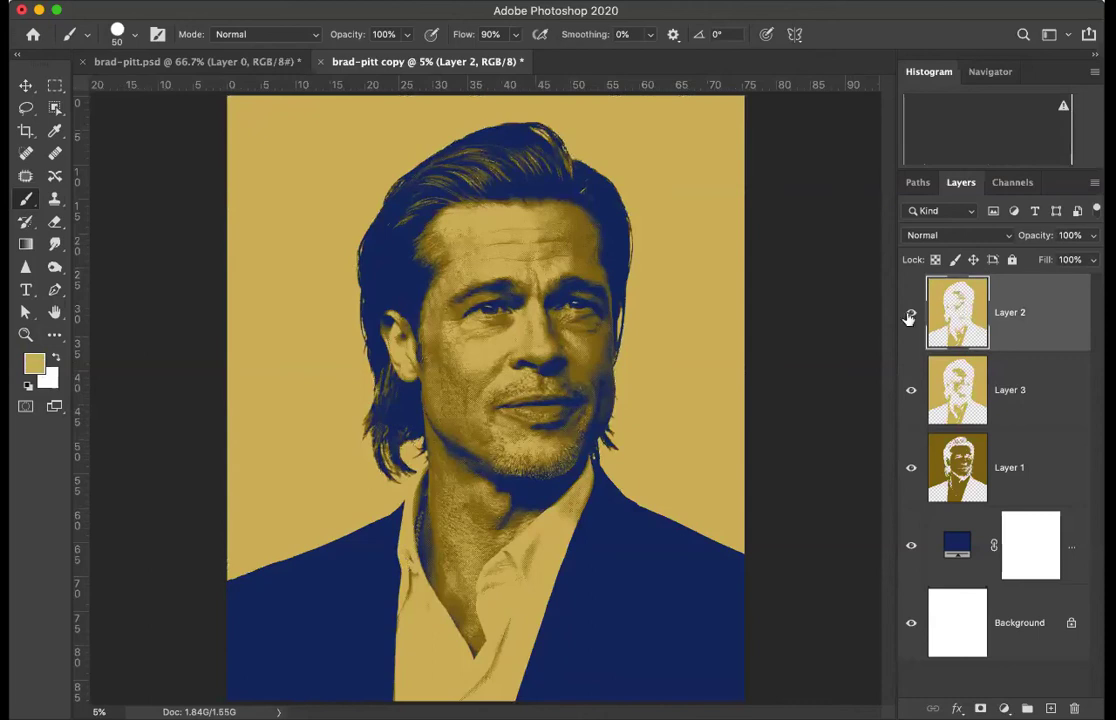
Set the foreground color to a pale cream and recolor only the existing pixels of Layer 2 with it, preserving transparency
click(34, 362)
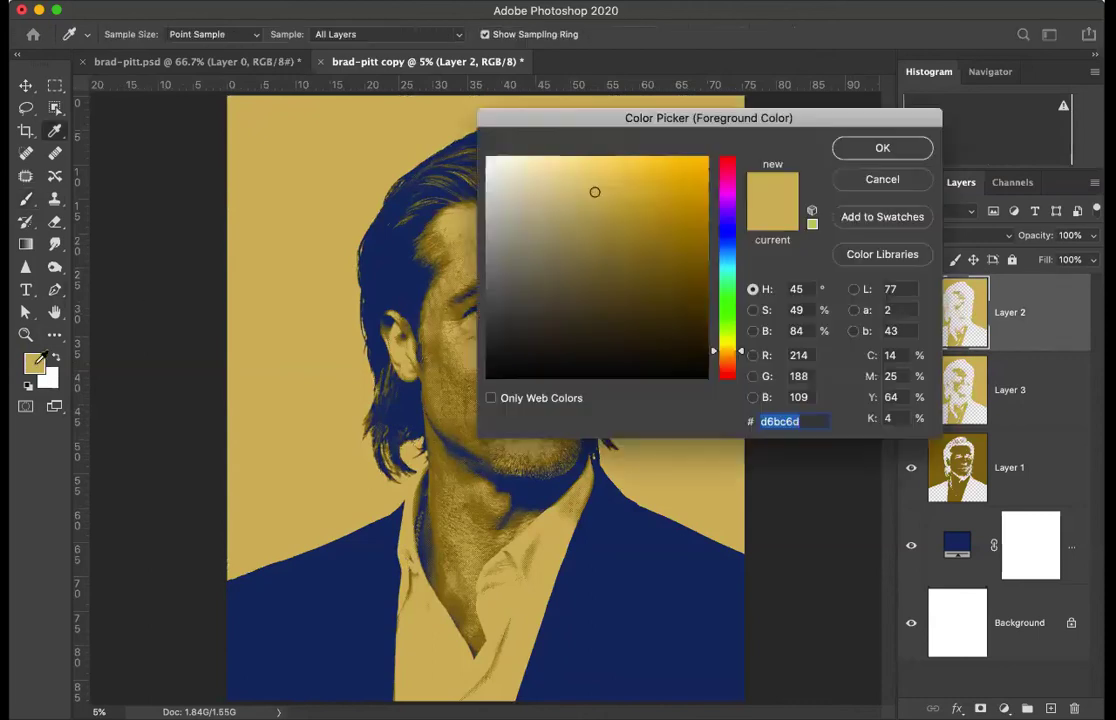
click(507, 172)
click(872, 149)
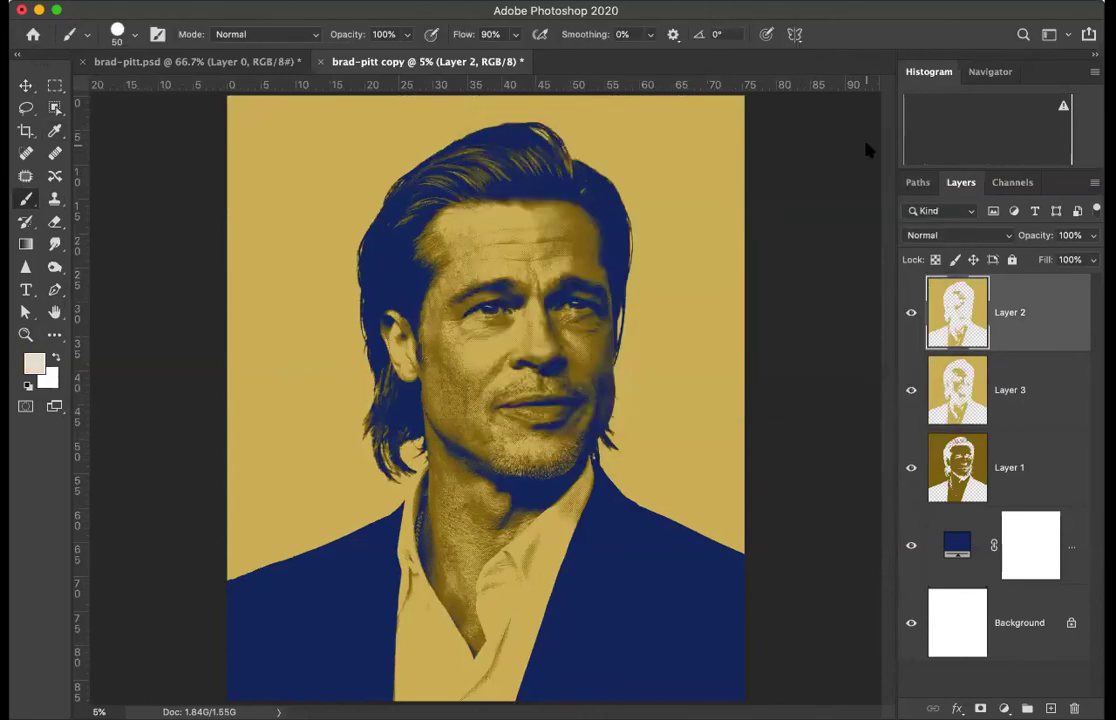
key(shift+alt+BackSpace)
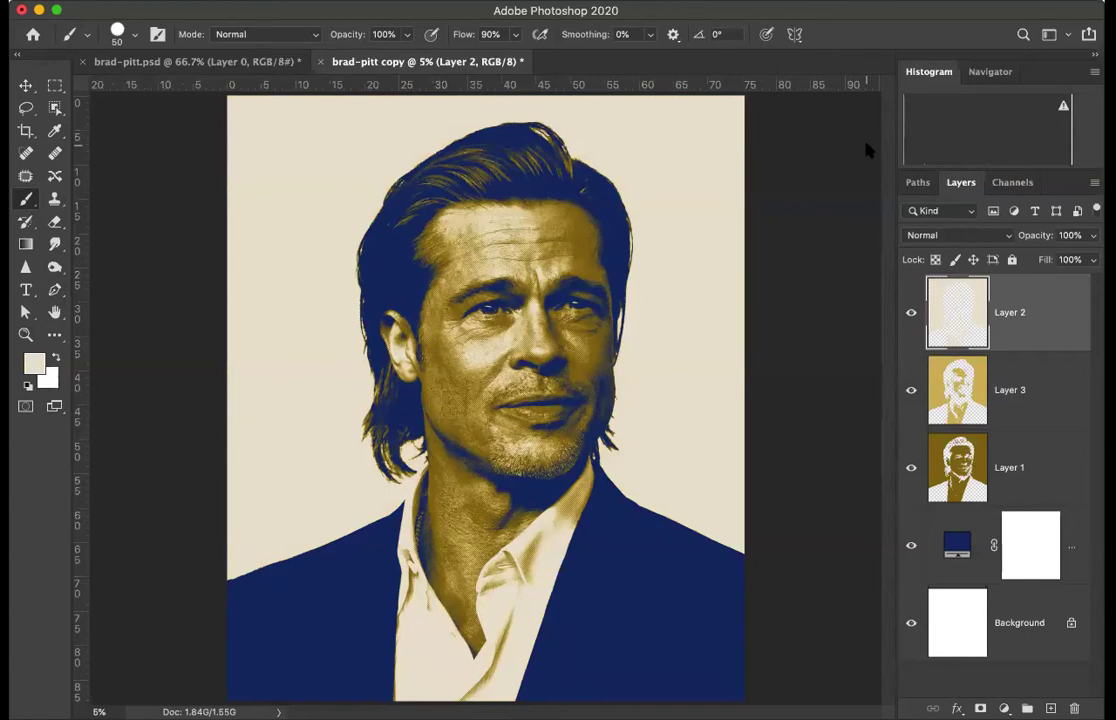
Examine the layered halftone dots up close across the forehead, eyes, nose, mouth and chin of the portrait
key(super+equal)
key(super+equal)
key(super+equal)
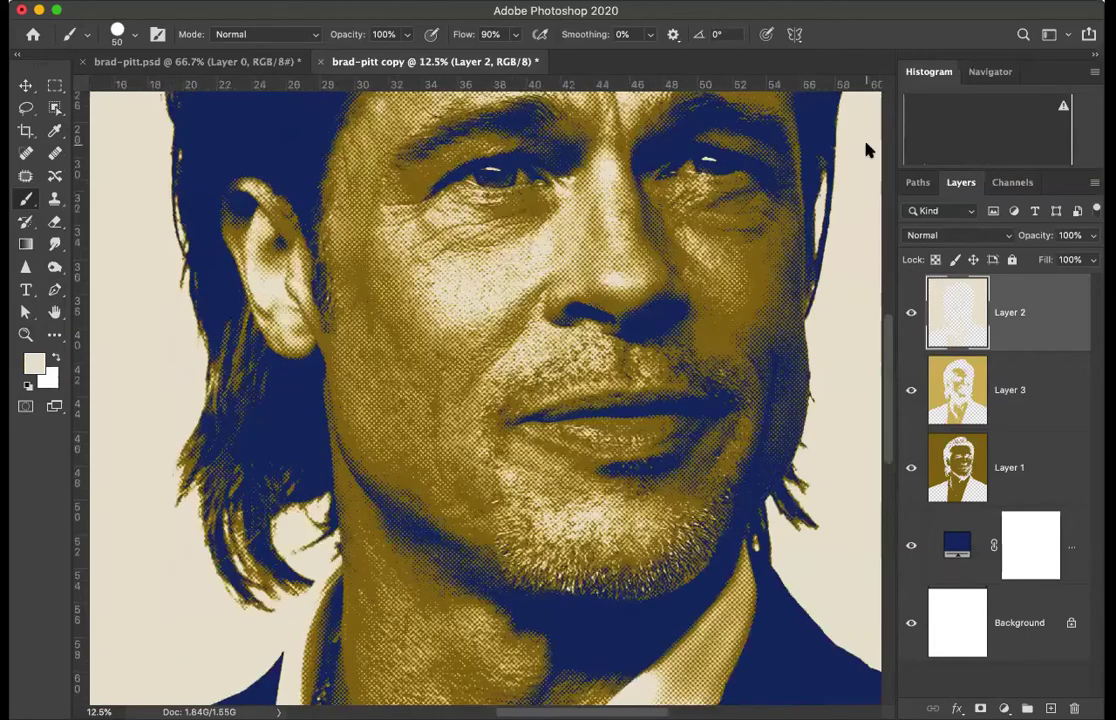
key(super+equal)
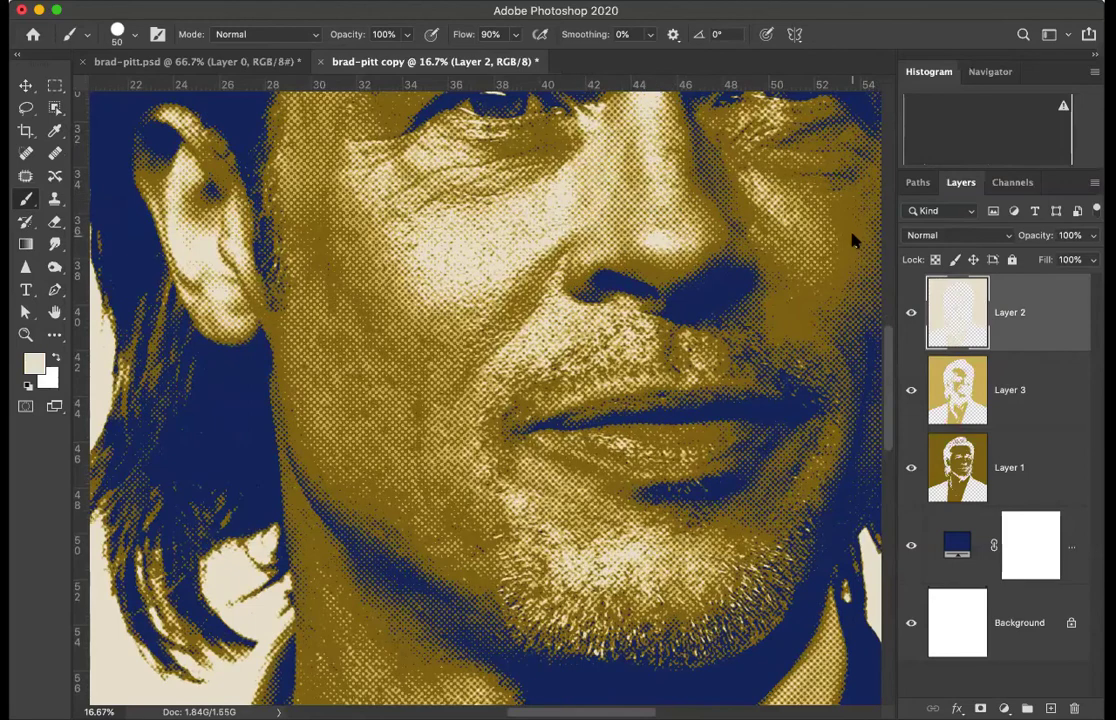
drag(893, 365, 894, 294)
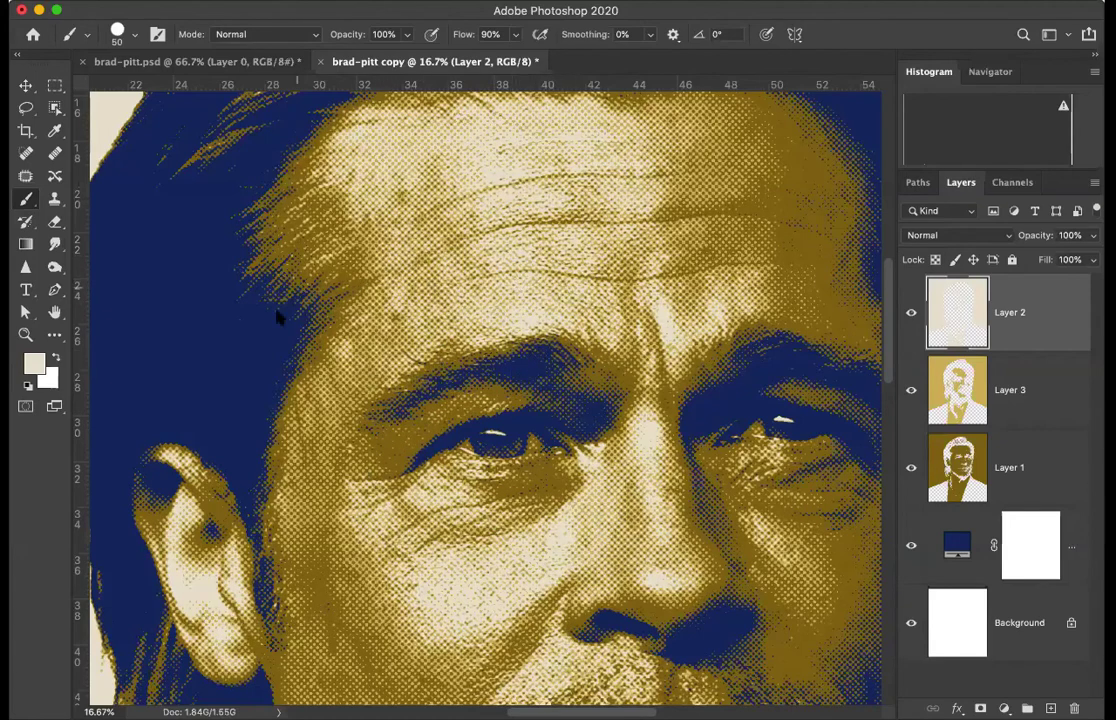
key(super+equal)
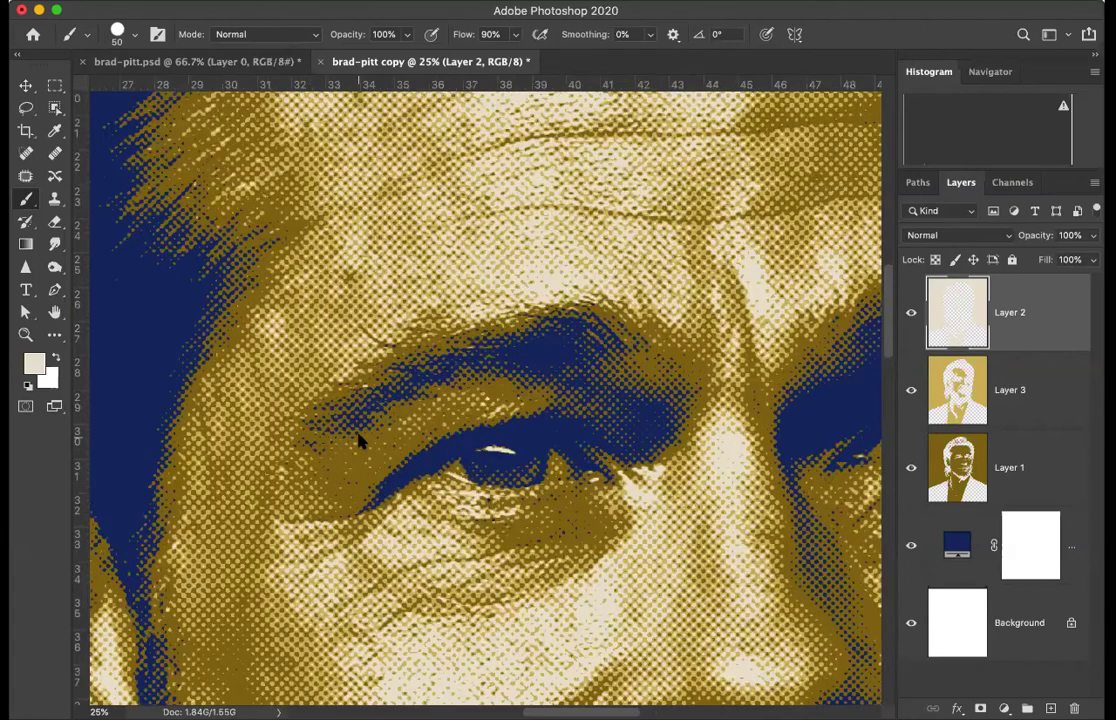
scroll(893, 345, down, 6)
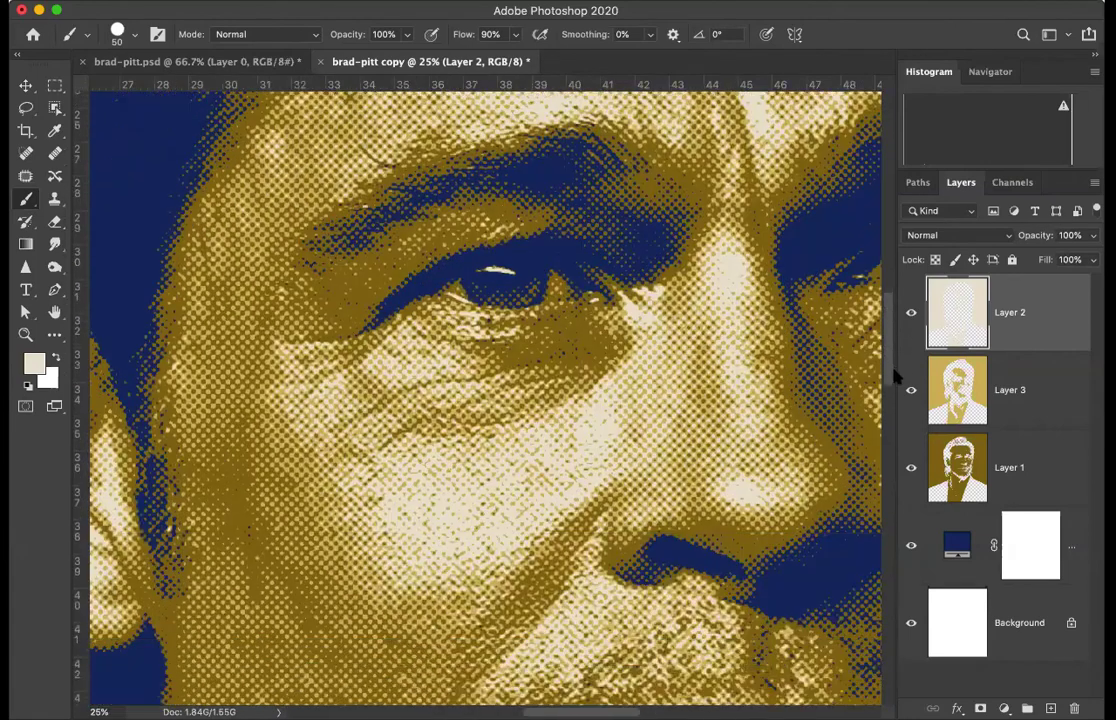
scroll(897, 392, down, 5)
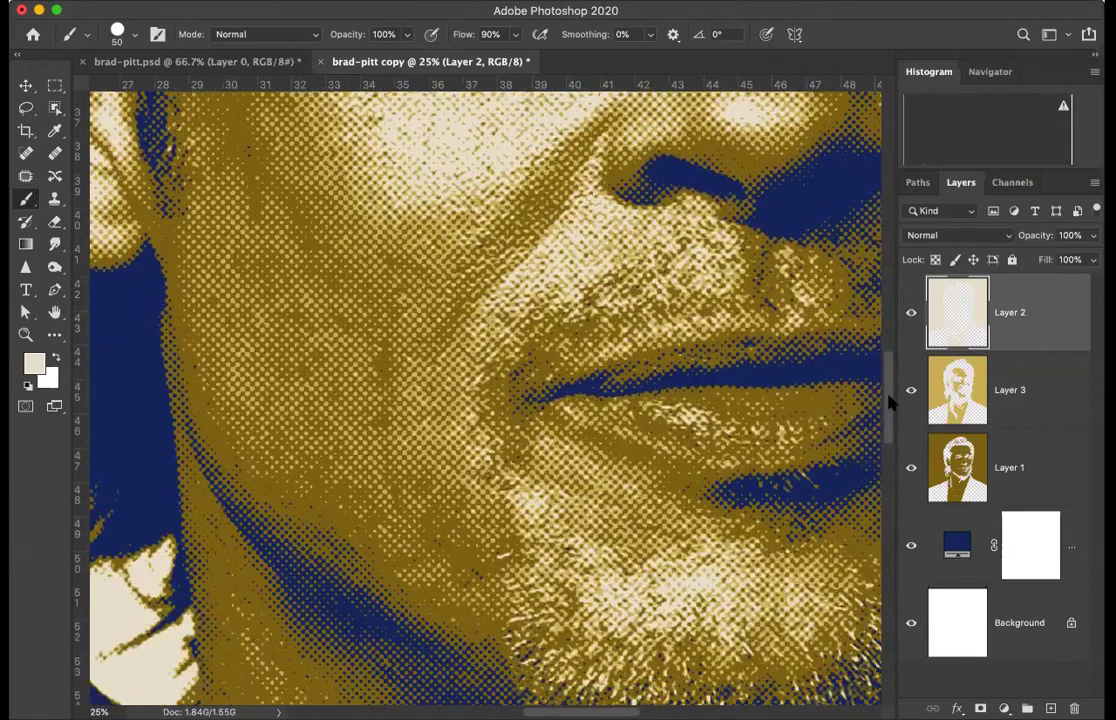
key(super+minus)
key(super+minus)
key(super+minus)
key(super+minus)
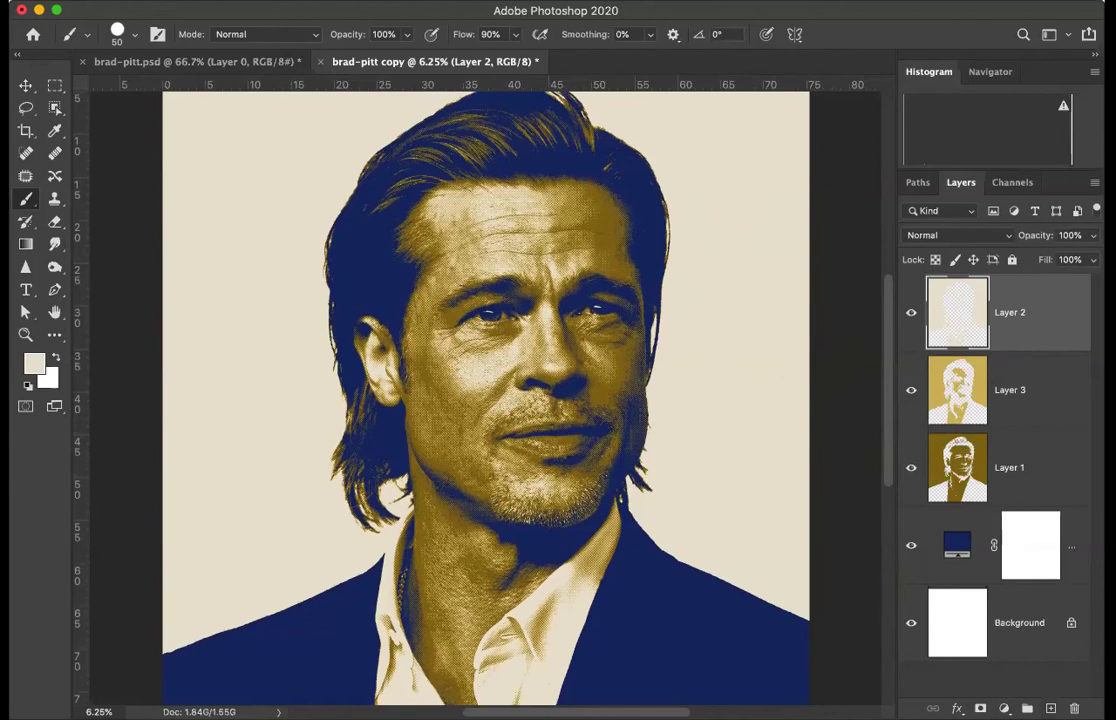
Copy the original photo from brad-pitt.psd and paste it into brad-pitt copy as a layer directly above the Background
click(950, 630)
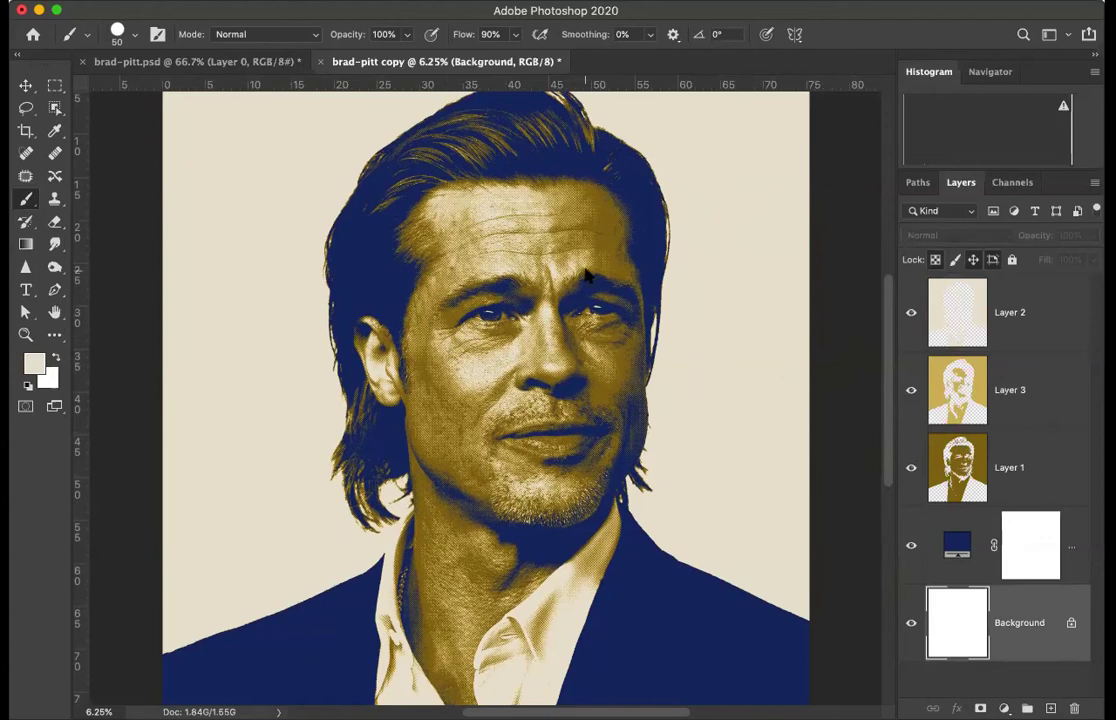
click(212, 66)
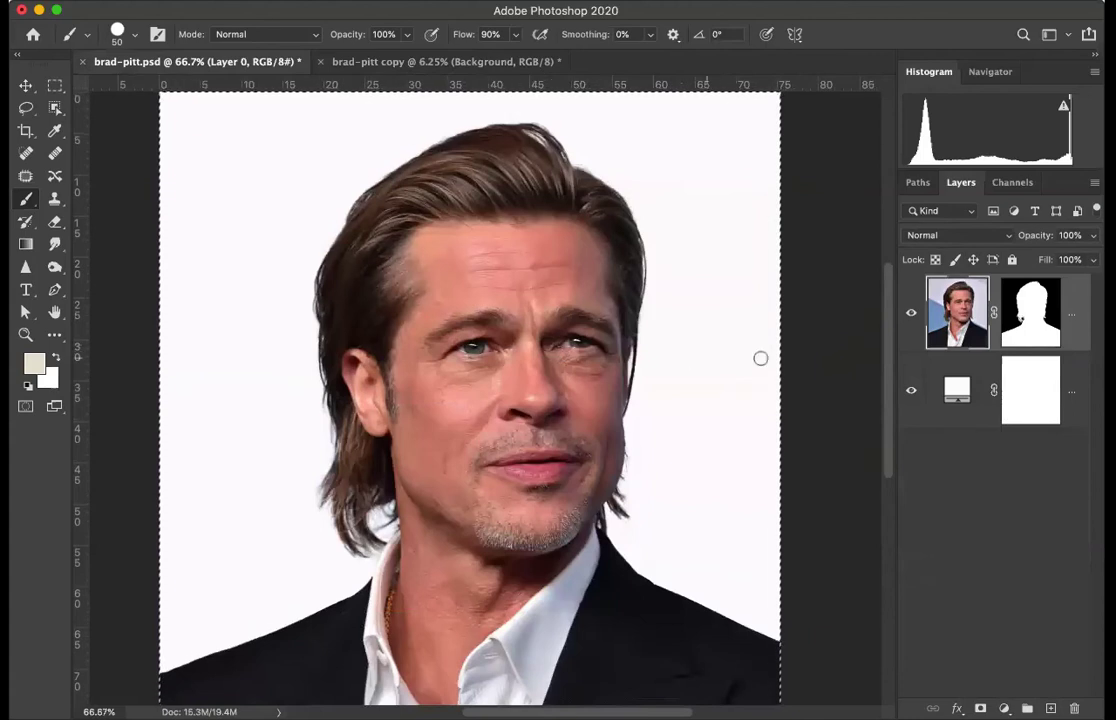
click(1000, 183)
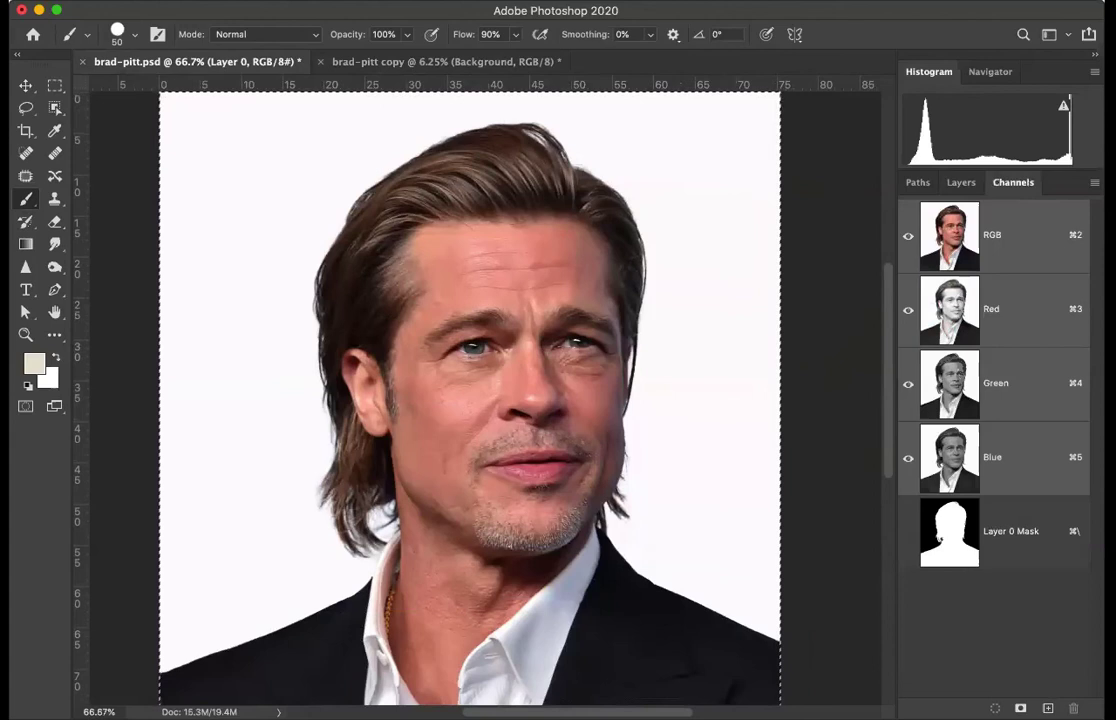
click(381, 60)
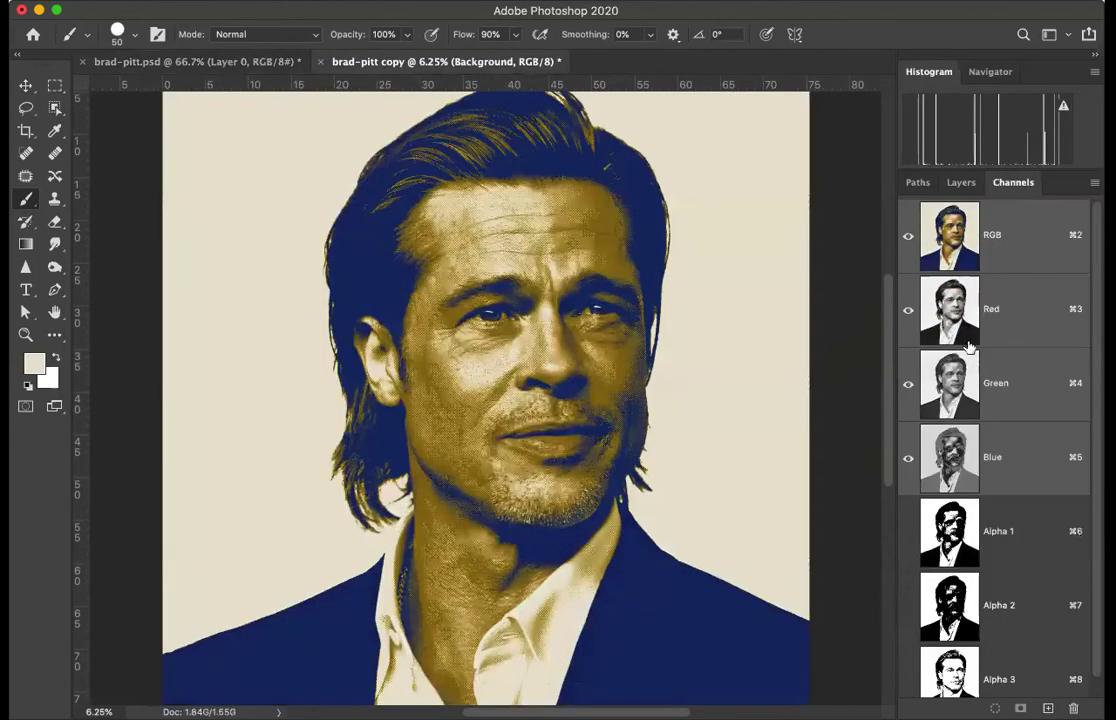
click(962, 184)
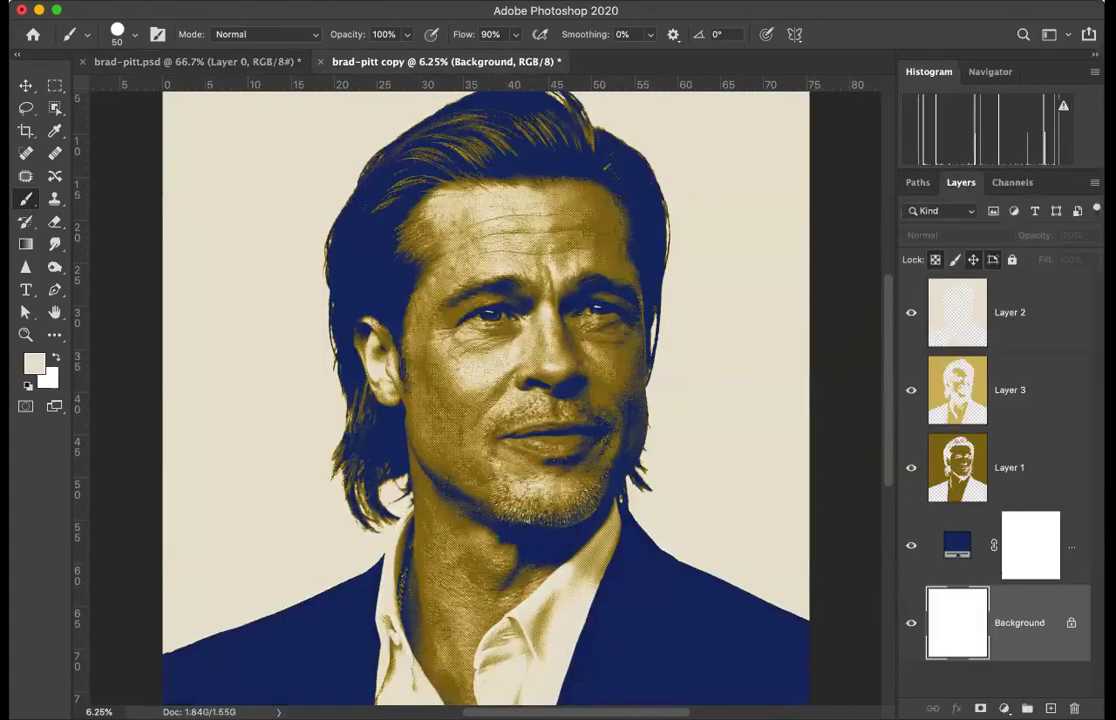
key(alt+shift+super+n)
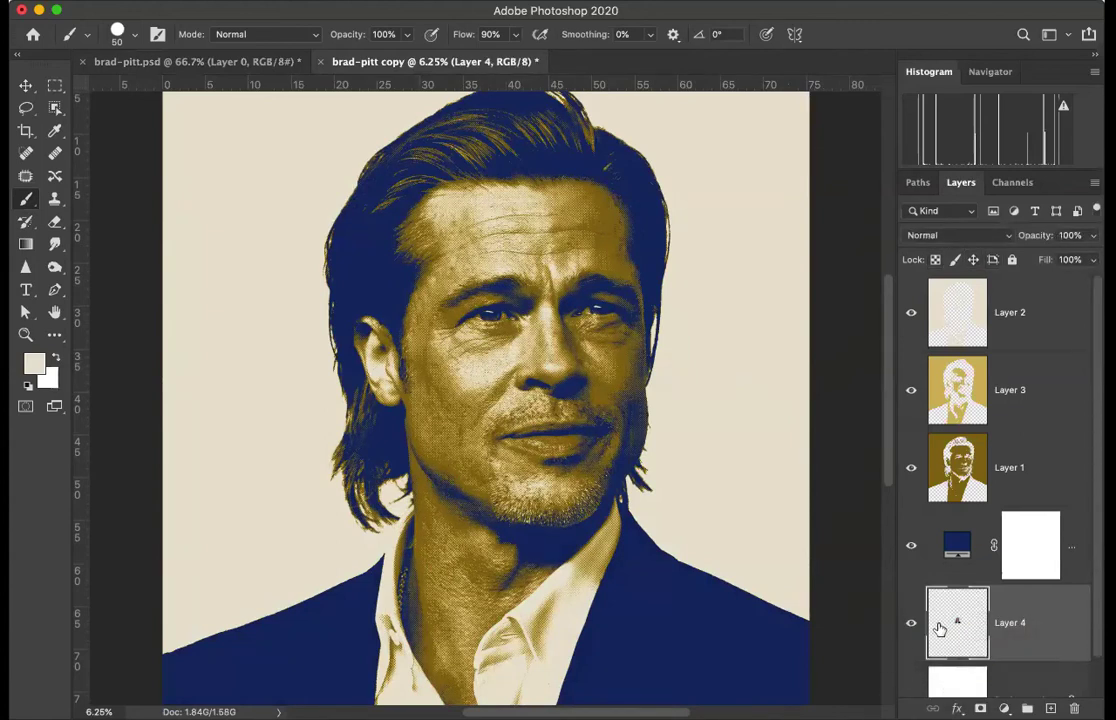
Hide every layer above Layer 4 to compare the original photo's size with the poster canvas, and show them all again
drag(909, 556, 913, 342)
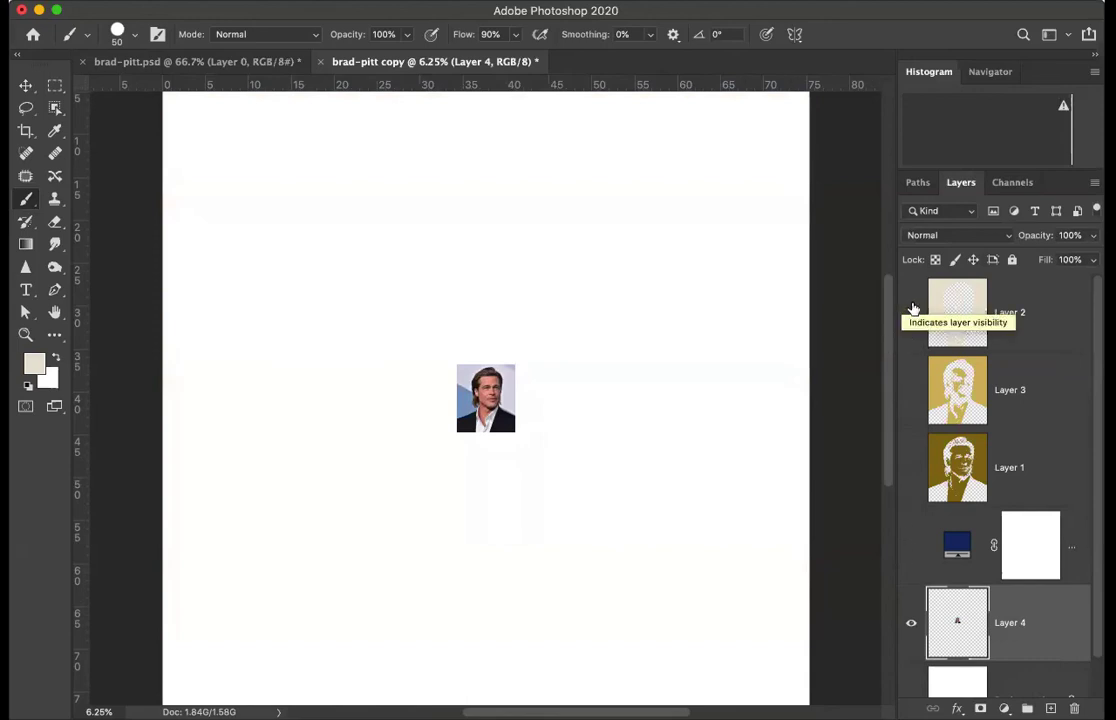
click(911, 467)
click(911, 390)
click(911, 312)
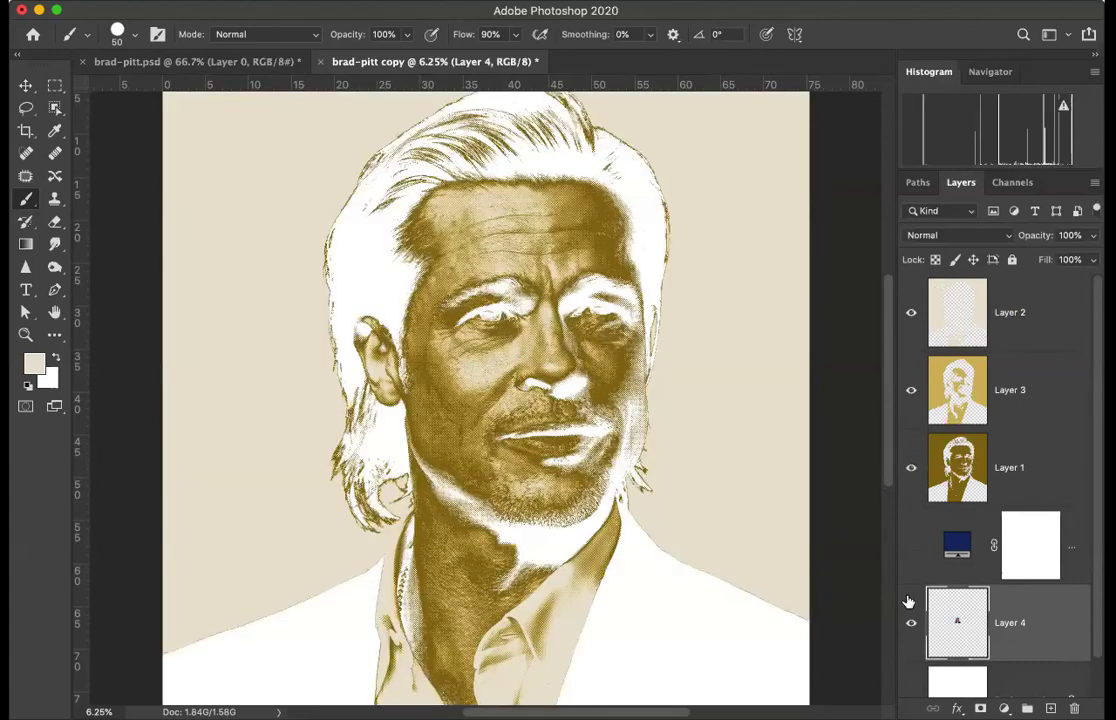
click(911, 545)
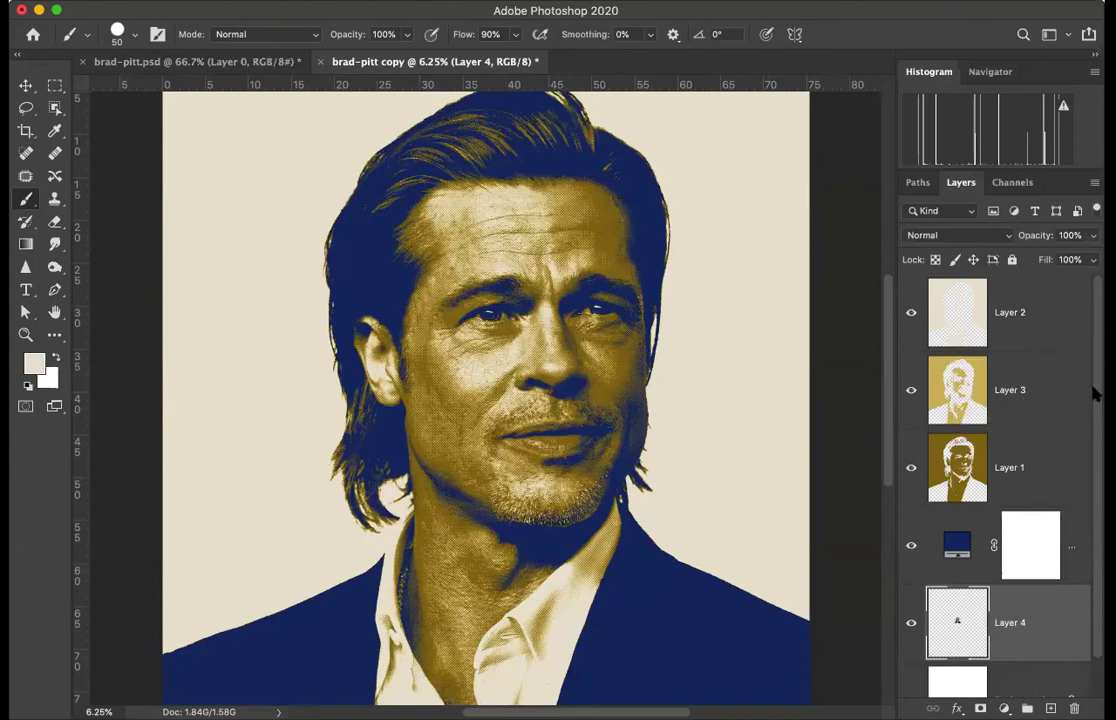
scroll(1097, 372, down, 2)
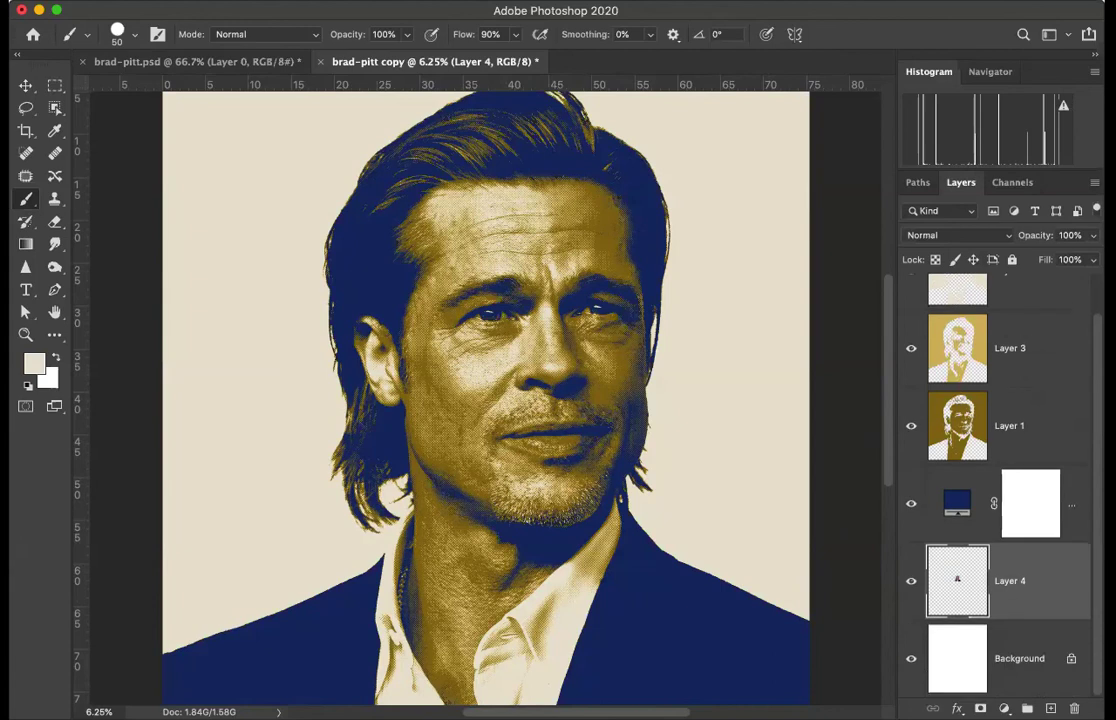
scroll(1097, 372, up, 2)
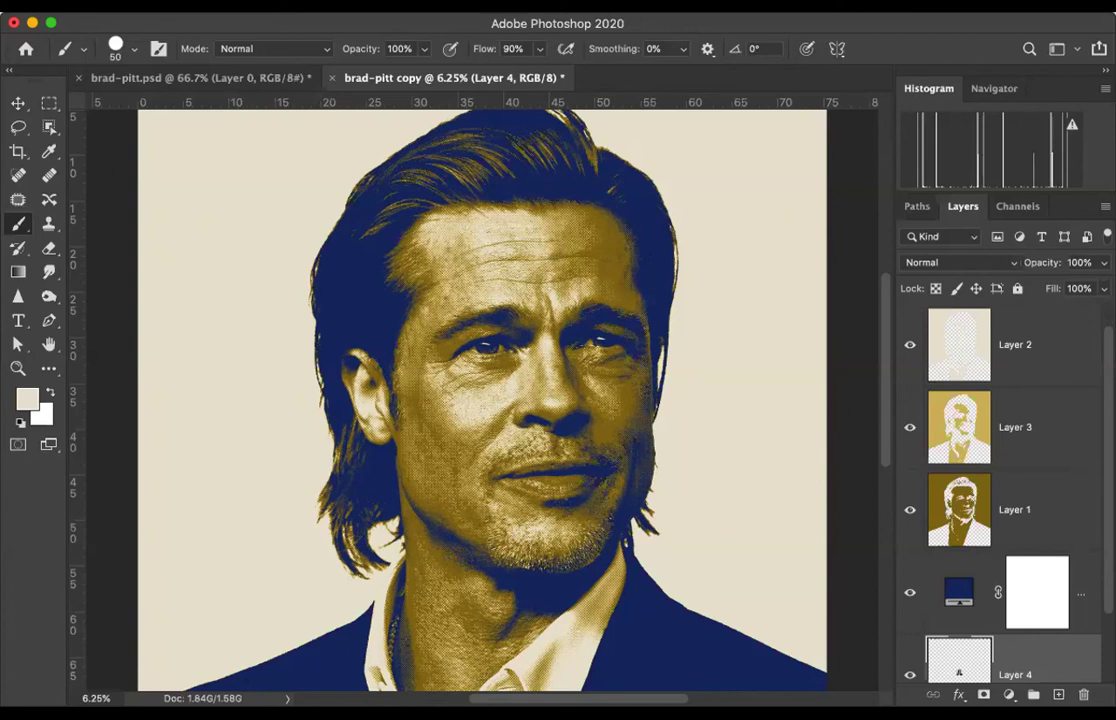
scroll(1010, 490, down, 2)
scroll(1010, 490, up, 2)
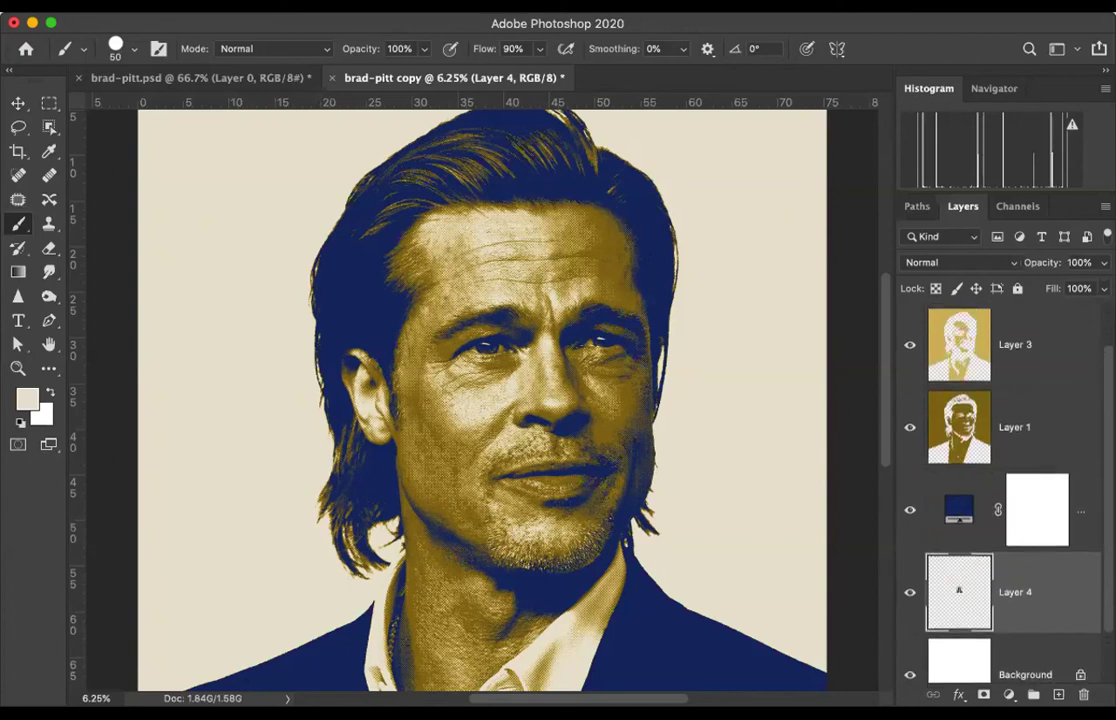
scroll(1010, 490, down, 2)
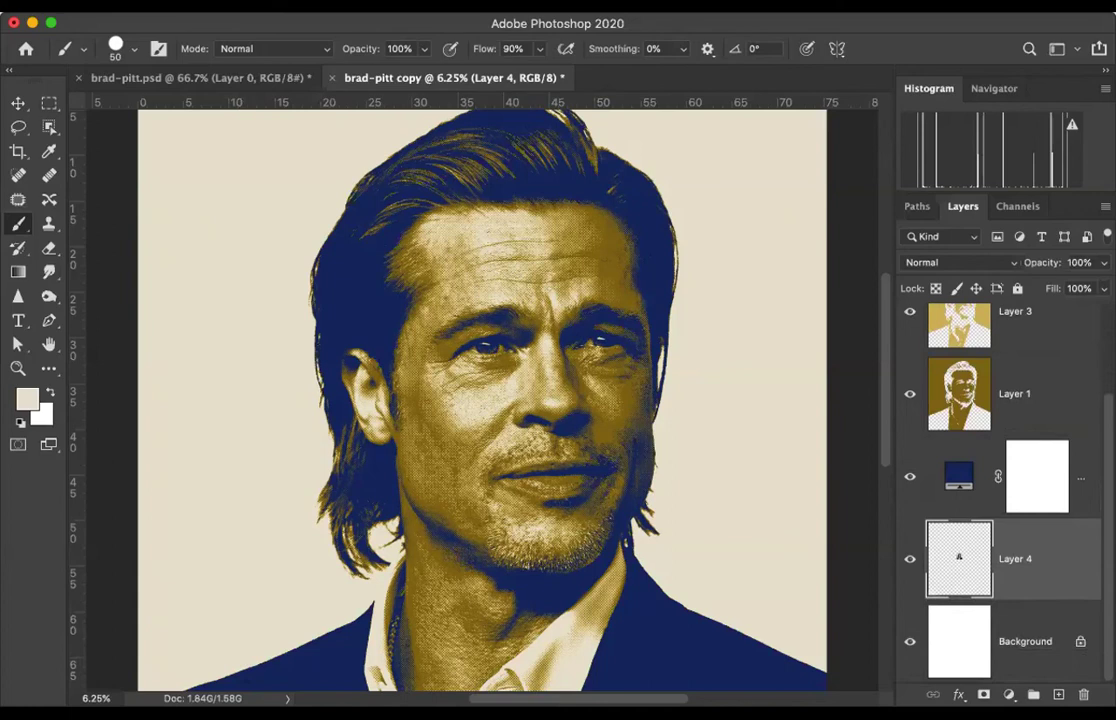